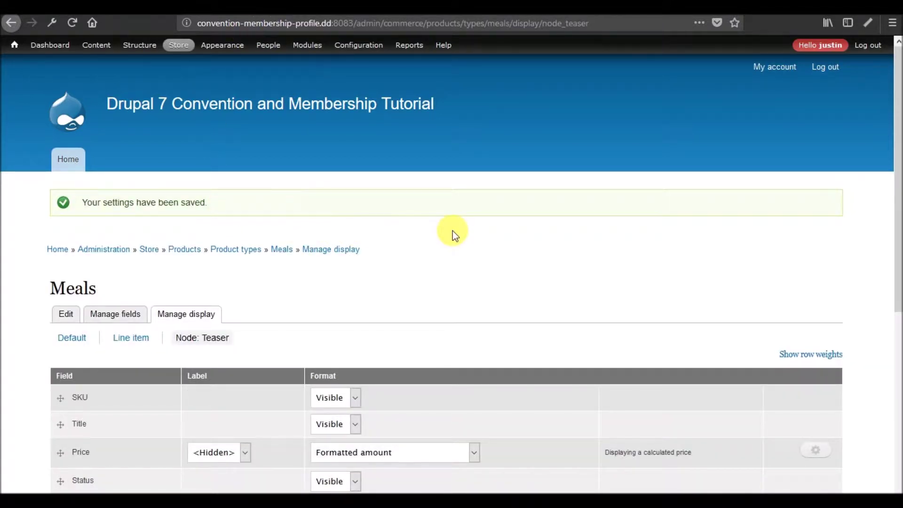
Step: Review the saved Meals Node: Teaser display, with the Price label hidden and shown as Formatted amount
{"action": "scroll", "coordinate": [453, 243], "scroll_direction": "down", "scroll_amount": 3}
{"action": "scroll", "coordinate": [453, 244], "scroll_direction": "up", "scroll_amount": 3}
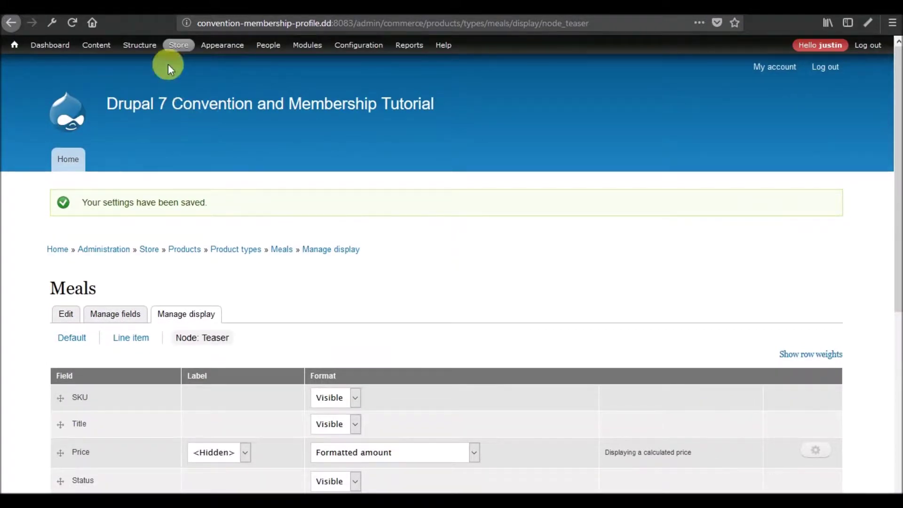
Step: Go to Structure > Content types and open Speaker's manage display page
{"action": "mouse_move", "coordinate": [136, 45]}
{"action": "mouse_move", "coordinate": [137, 93]}
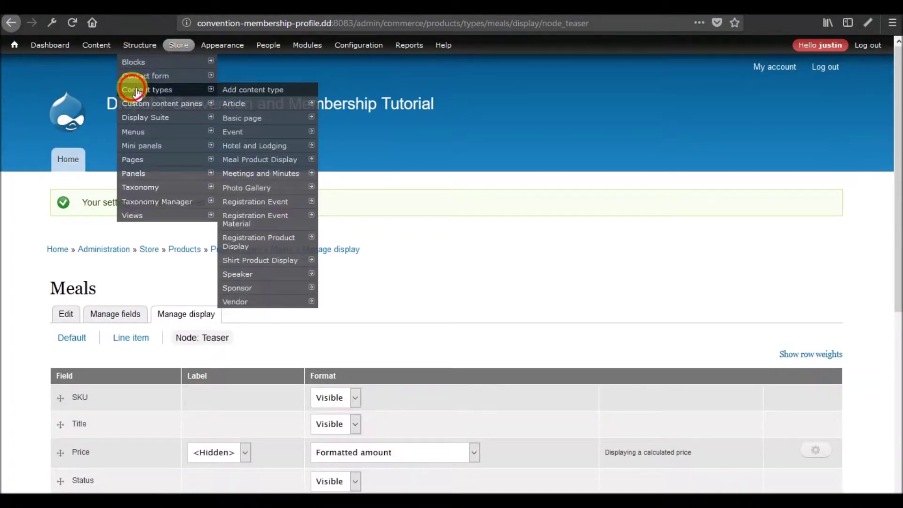
{"action": "left_click", "coordinate": [136, 92]}
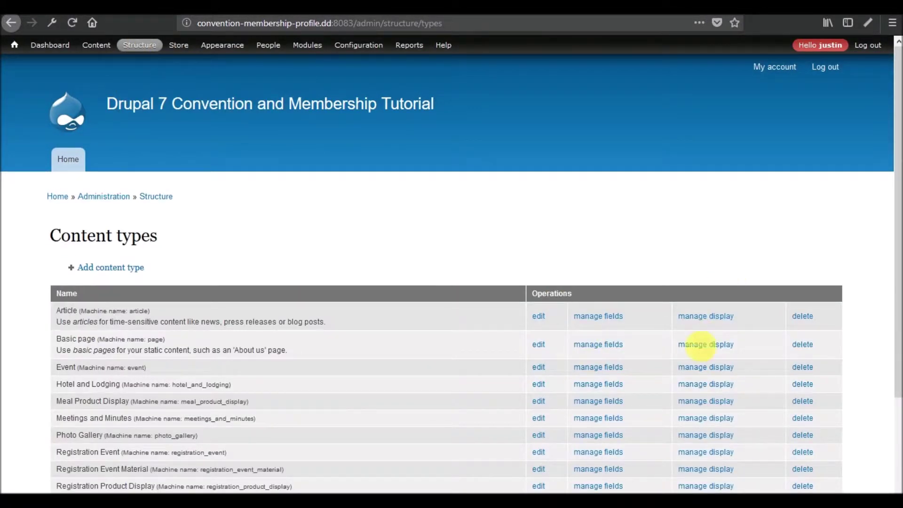
{"action": "scroll", "coordinate": [703, 362], "scroll_direction": "down", "scroll_amount": 3}
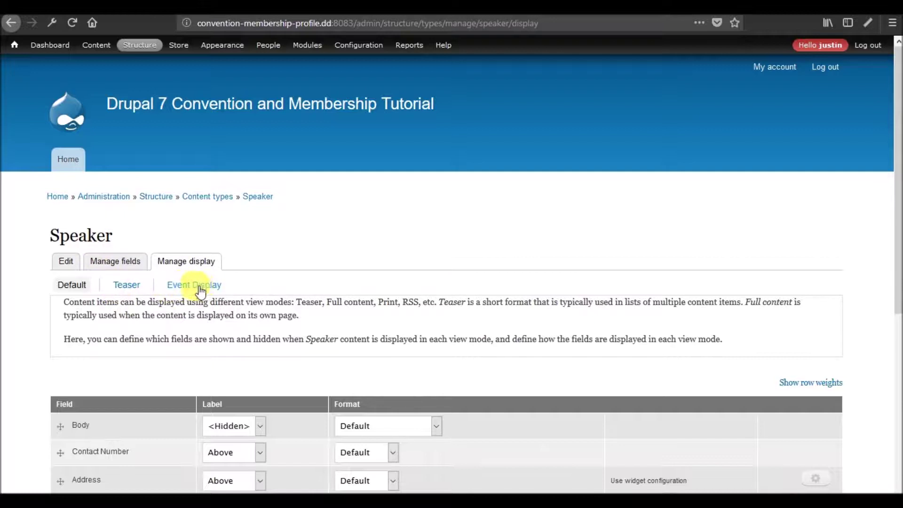
Step: Reveal Speaker's Custom display settings and open Manage view modes in a new tab
{"action": "scroll", "coordinate": [200, 290], "scroll_direction": "down", "scroll_amount": 8}
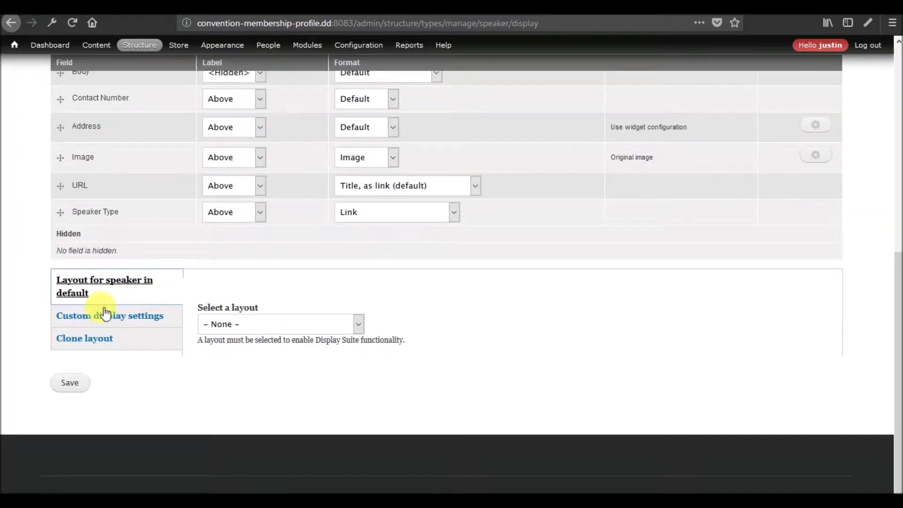
{"action": "left_click", "coordinate": [105, 314]}
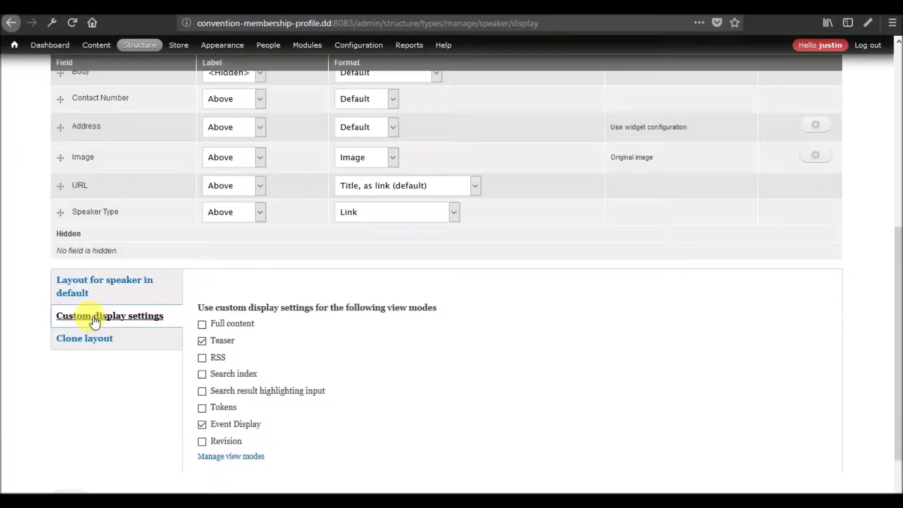
{"action": "right_click", "coordinate": [228, 463]}
{"action": "left_click", "coordinate": [284, 315]}
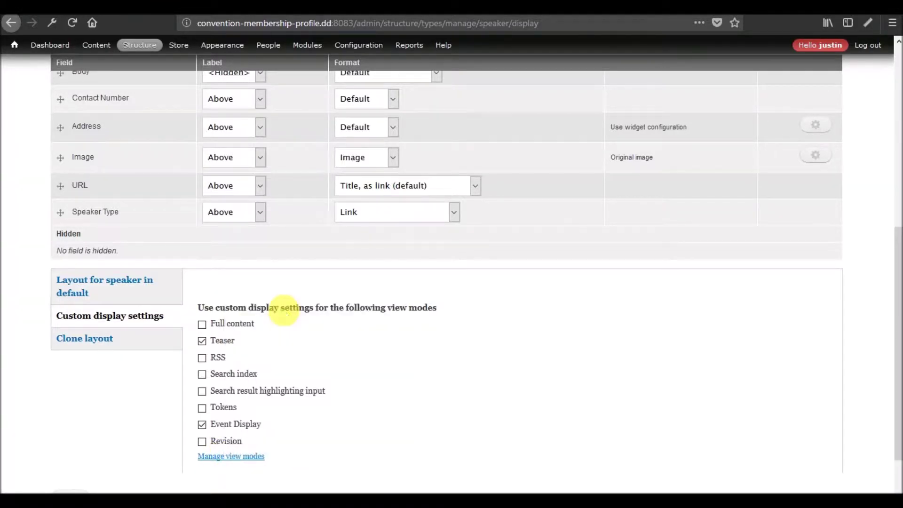
{"action": "key", "text": "ctrl+Tab"}
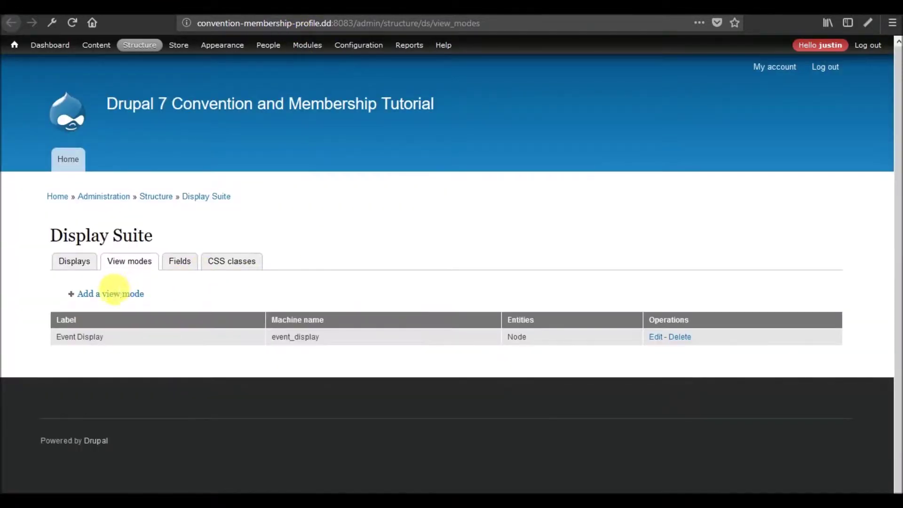
Step: Look at the add-view-mode form, then return to the Speaker display settings
{"action": "left_click", "coordinate": [118, 295]}
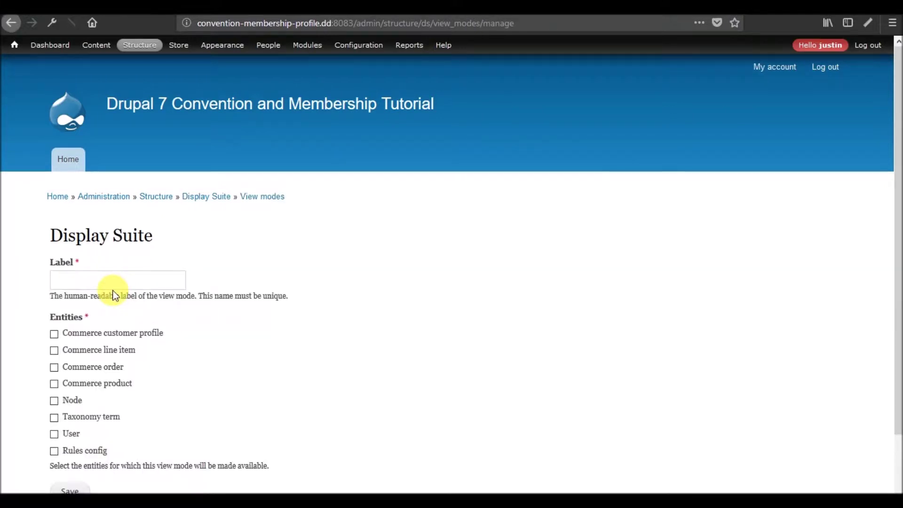
{"action": "scroll", "coordinate": [94, 331], "scroll_direction": "down", "scroll_amount": 3}
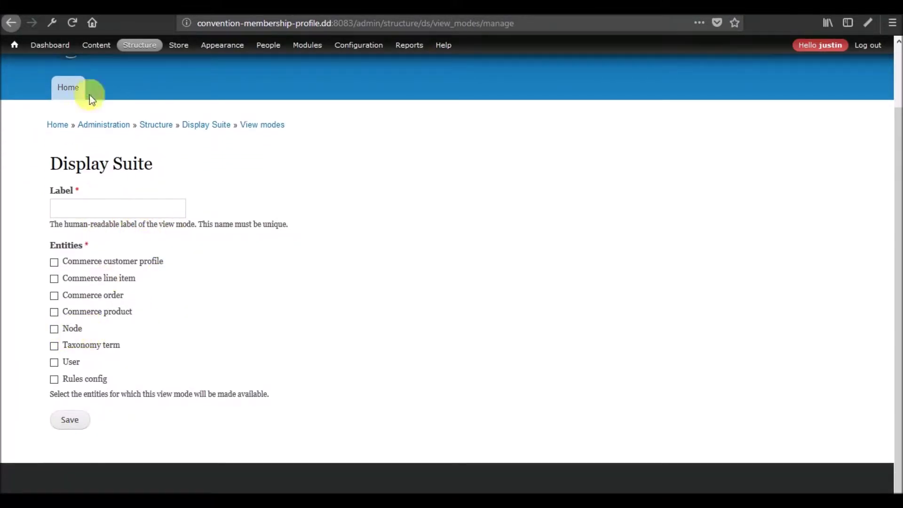
{"action": "right_click", "coordinate": [10, 22]}
{"action": "left_click", "coordinate": [10, 22]}
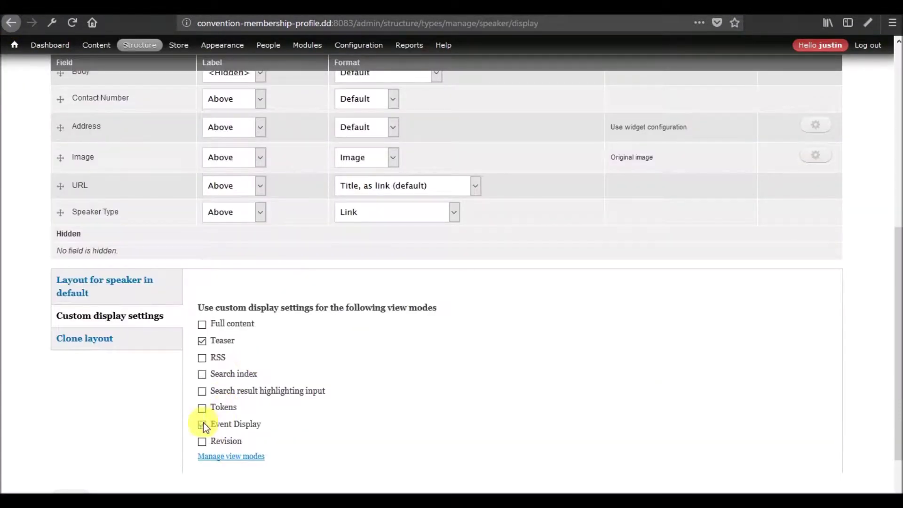
{"action": "left_click", "coordinate": [202, 424]}
{"action": "scroll", "coordinate": [235, 424], "scroll_direction": "up", "scroll_amount": 8}
Step: Inspect Meal Product Display's Event Display layout, then return to the Content types list
{"action": "mouse_move", "coordinate": [139, 45]}
{"action": "mouse_move", "coordinate": [147, 69]}
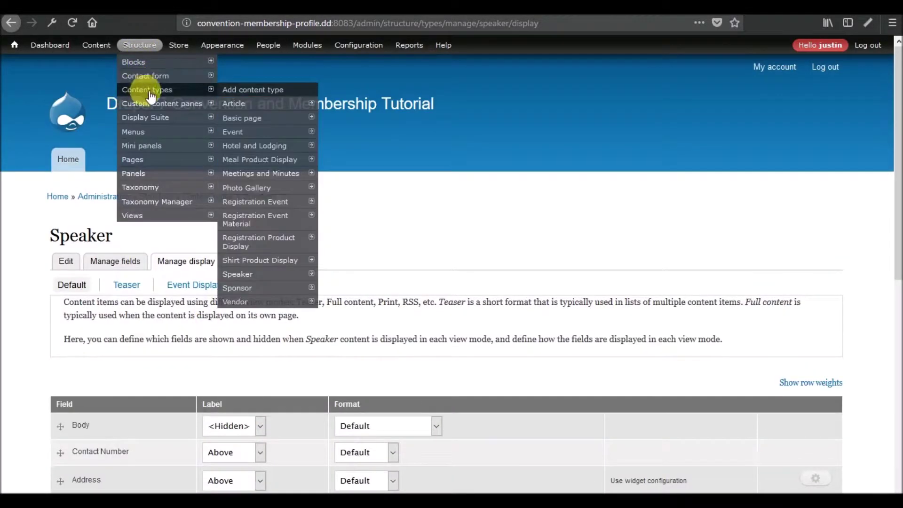
{"action": "left_click", "coordinate": [182, 89]}
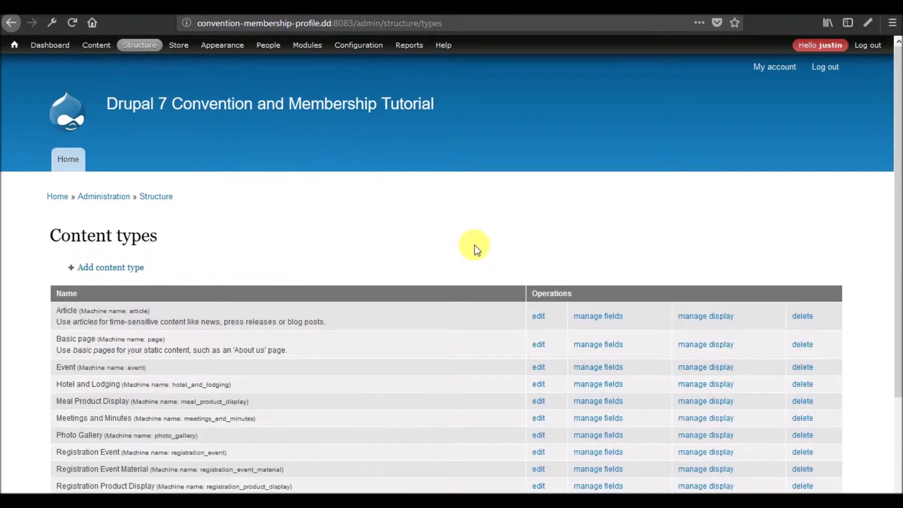
{"action": "scroll", "coordinate": [475, 245], "scroll_direction": "down", "scroll_amount": 3}
{"action": "left_click", "coordinate": [699, 260]}
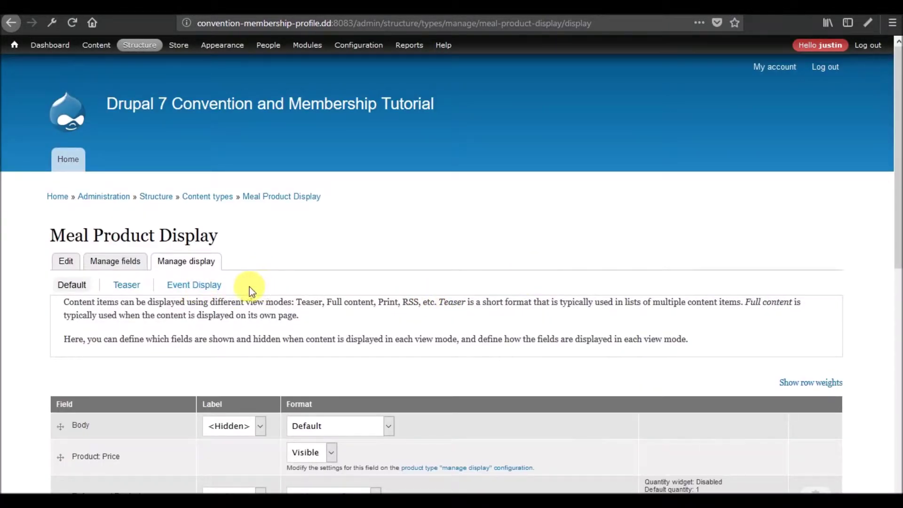
{"action": "left_click", "coordinate": [217, 291]}
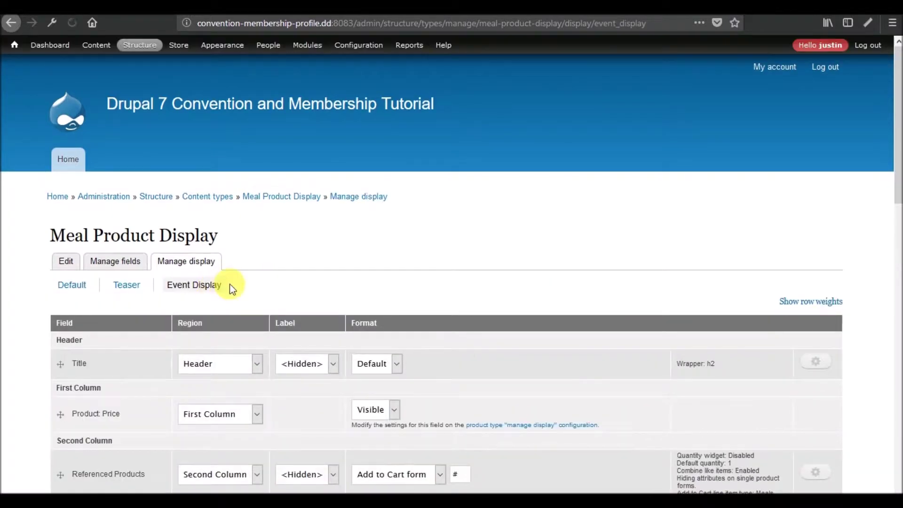
{"action": "scroll", "coordinate": [230, 283], "scroll_direction": "down", "scroll_amount": 5}
{"action": "scroll", "coordinate": [230, 284], "scroll_direction": "up", "scroll_amount": 5}
{"action": "left_click", "coordinate": [210, 196]}
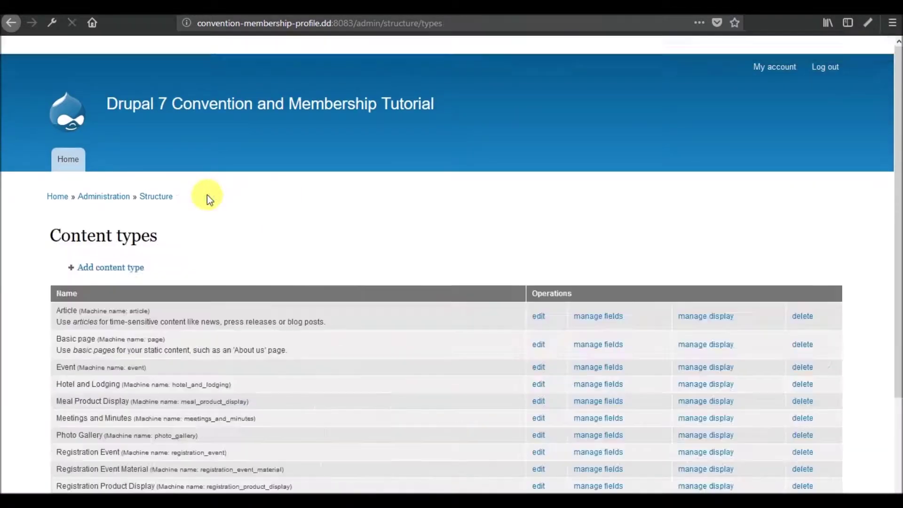
Step: Open Registration Event's display settings and reveal its Custom display settings
{"action": "scroll", "coordinate": [249, 236], "scroll_direction": "down", "scroll_amount": 4}
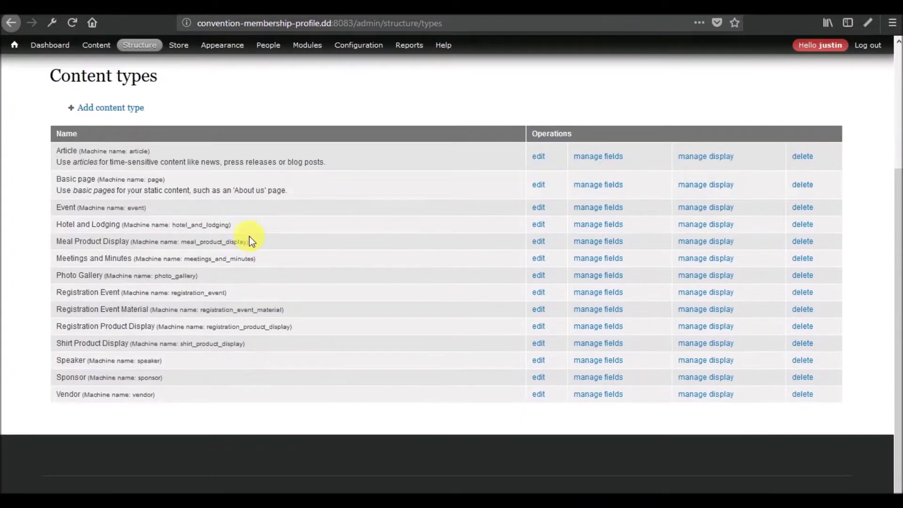
{"action": "left_click", "coordinate": [692, 294]}
{"action": "scroll", "coordinate": [428, 270], "scroll_direction": "down", "scroll_amount": 10}
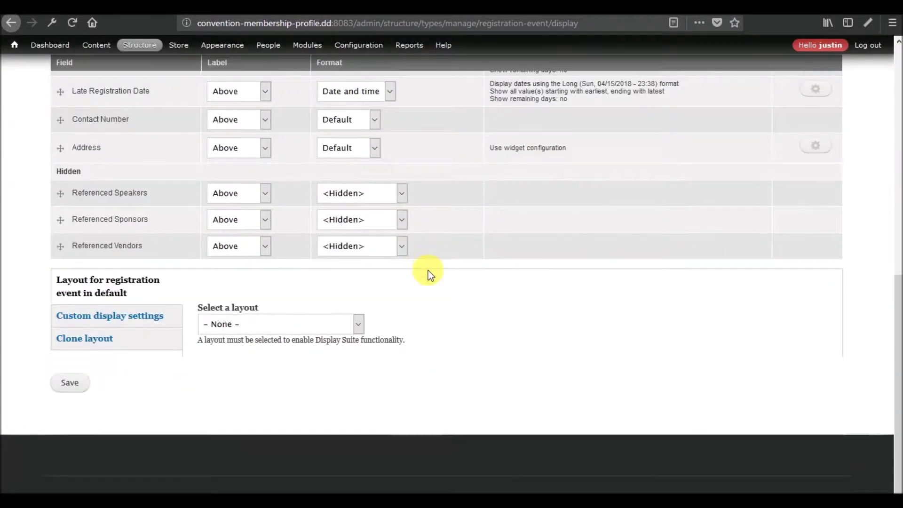
{"action": "left_click", "coordinate": [76, 315]}
{"action": "scroll", "coordinate": [221, 300], "scroll_direction": "down", "scroll_amount": 3}
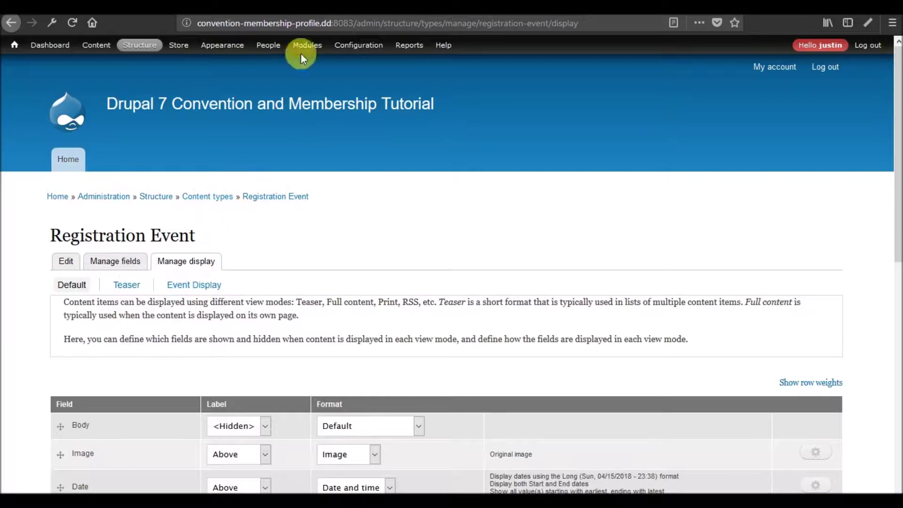
{"action": "mouse_move", "coordinate": [292, 51]}
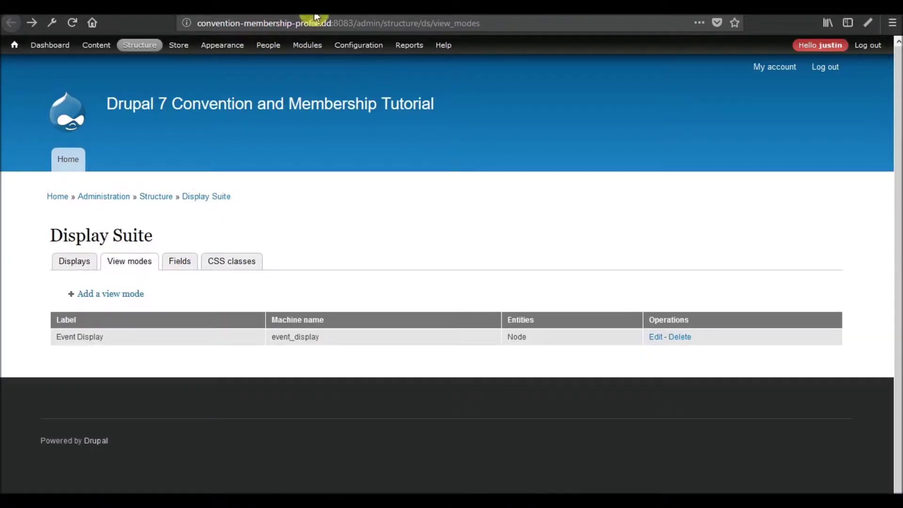
{"action": "left_click", "coordinate": [355, 29]}
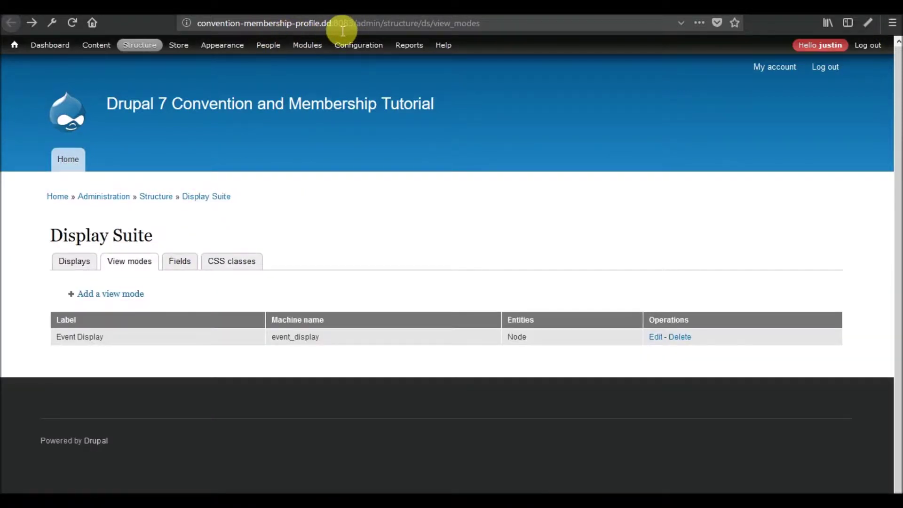
{"action": "left_click_drag", "start_coordinate": [356, 23], "coordinate": [671, 20]}
{"action": "type", "text": "/node/1"}
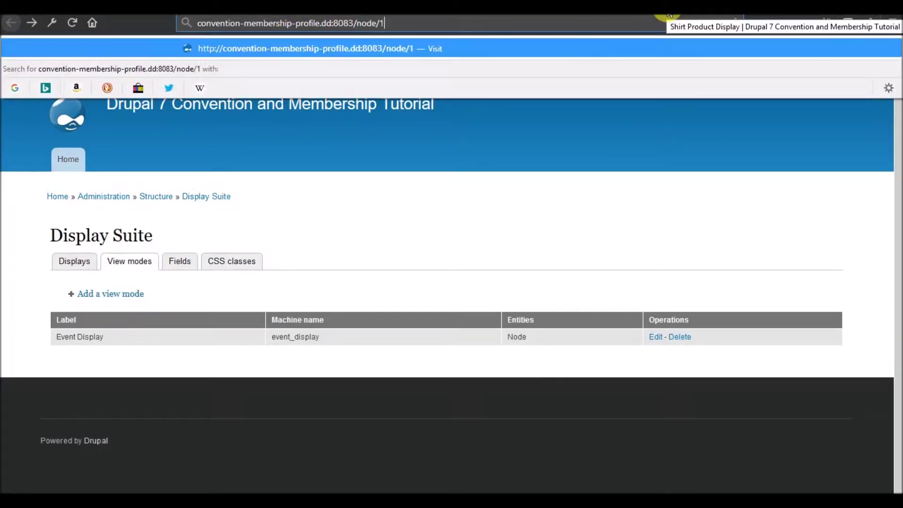
{"action": "key", "text": "Return"}
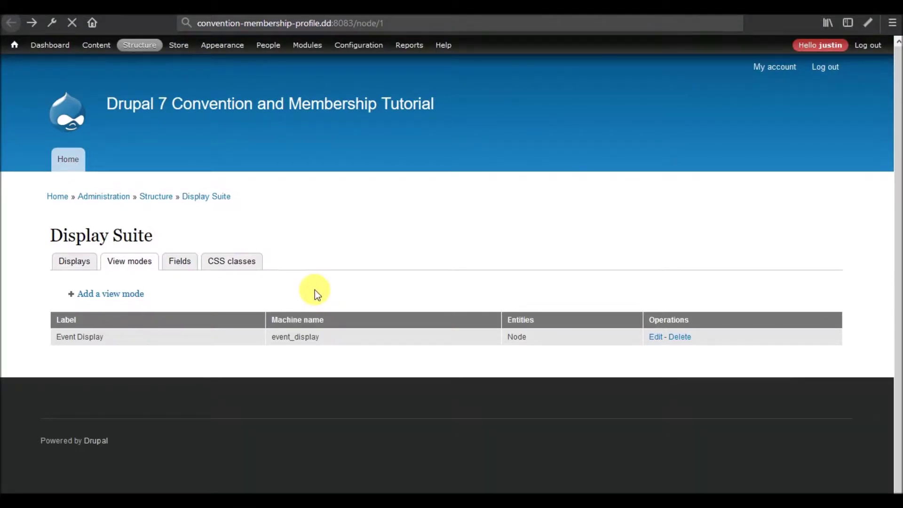
{"action": "scroll", "coordinate": [380, 335], "scroll_direction": "down", "scroll_amount": 12}
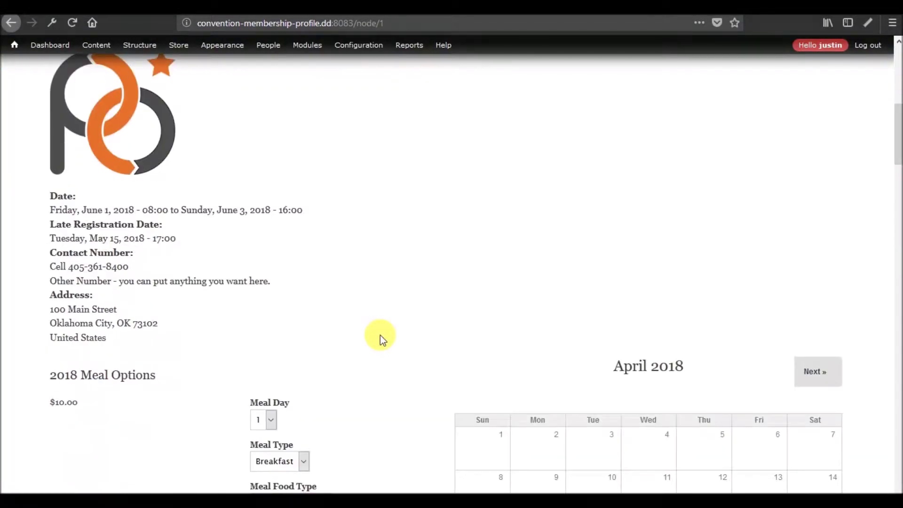
{"action": "scroll", "coordinate": [272, 421], "scroll_direction": "down", "scroll_amount": 15}
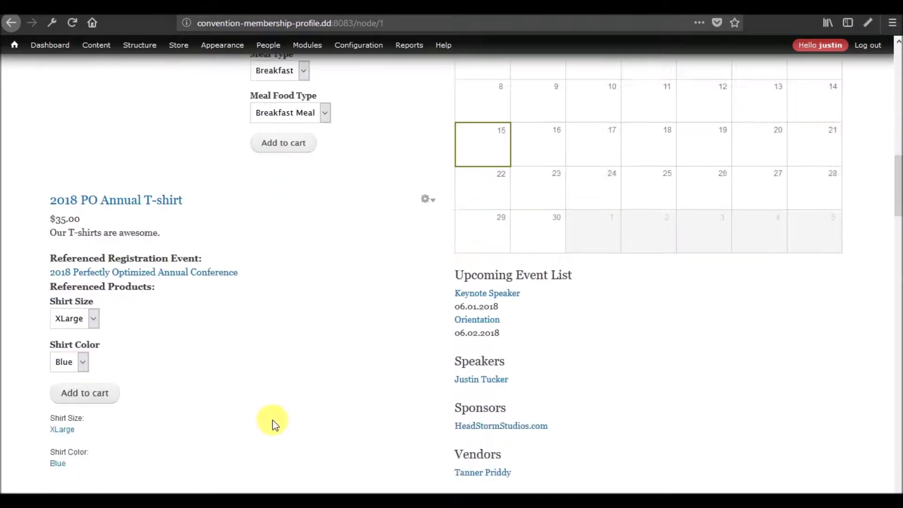
{"action": "scroll", "coordinate": [277, 425], "scroll_direction": "up", "scroll_amount": 20}
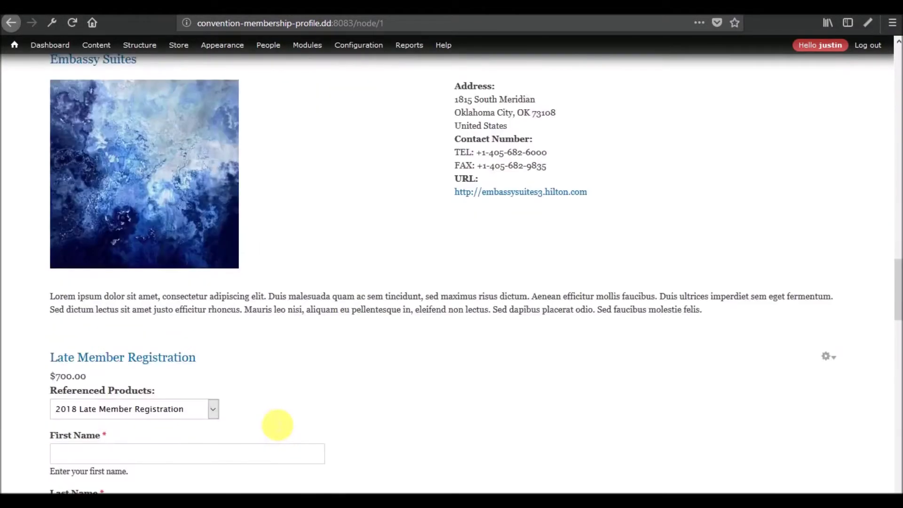
{"action": "scroll", "coordinate": [273, 422], "scroll_direction": "down", "scroll_amount": 7}
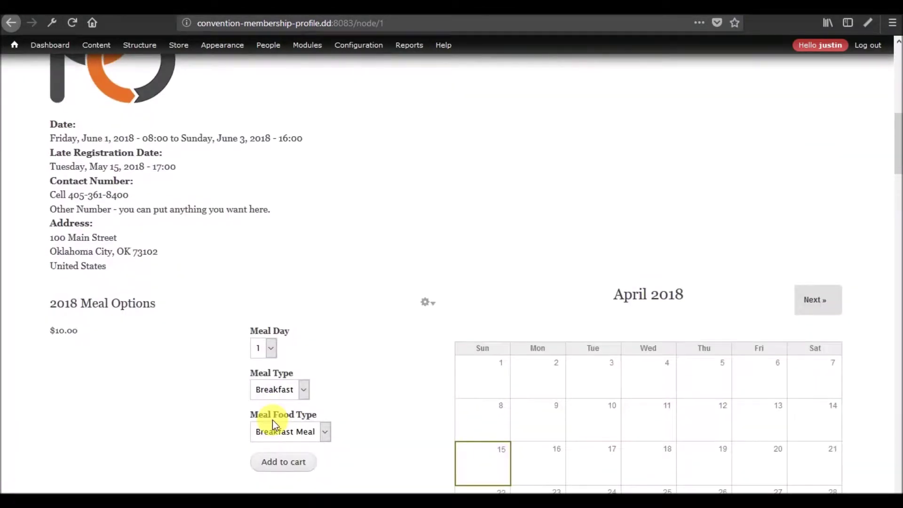
{"action": "scroll", "coordinate": [323, 285], "scroll_direction": "up", "scroll_amount": 5}
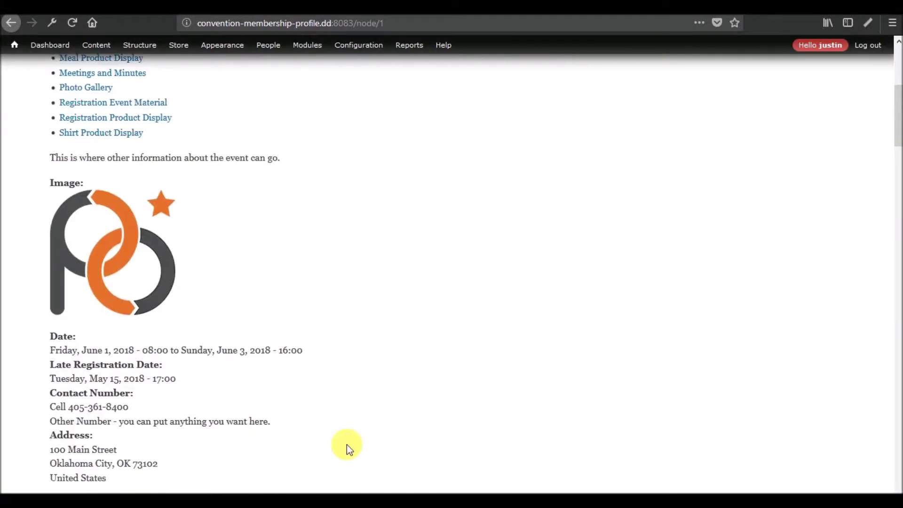
{"action": "scroll", "coordinate": [346, 444], "scroll_direction": "down", "scroll_amount": 8}
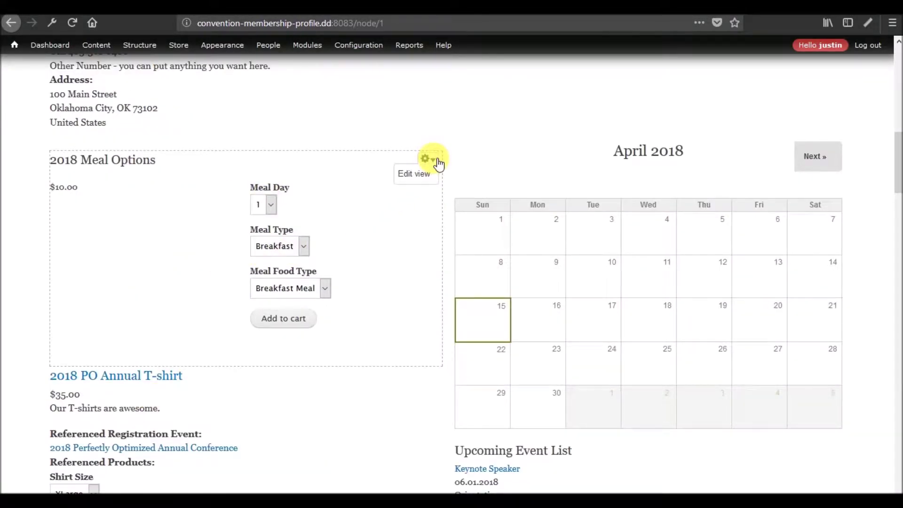
{"action": "scroll", "coordinate": [315, 242], "scroll_direction": "up", "scroll_amount": 6}
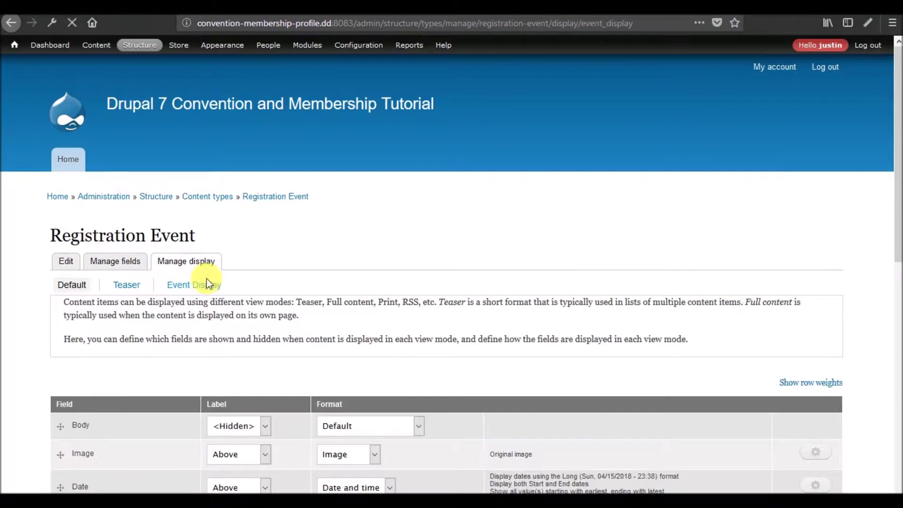
Step: Review the available layout choices on the layout panel, keeping Sutro for now
{"action": "scroll", "coordinate": [181, 306], "scroll_direction": "down", "scroll_amount": 5}
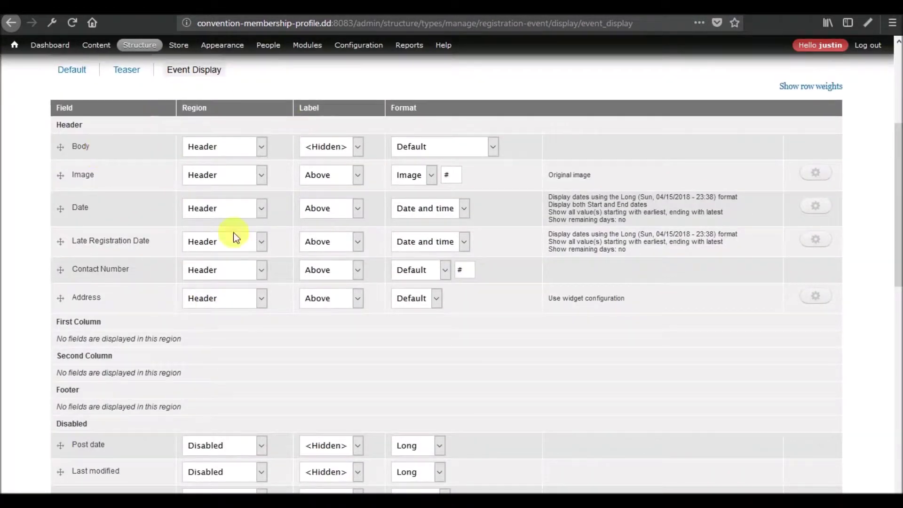
{"action": "scroll", "coordinate": [222, 278], "scroll_direction": "down", "scroll_amount": 10}
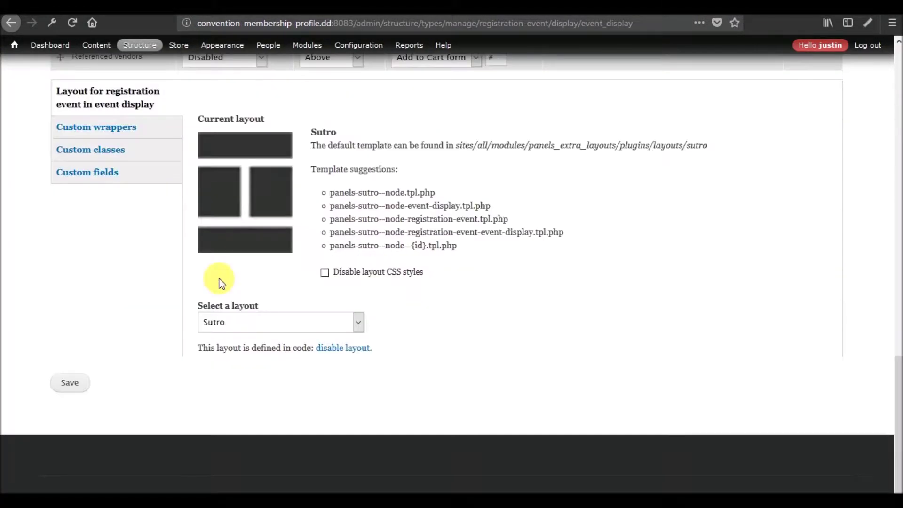
{"action": "scroll", "coordinate": [222, 283], "scroll_direction": "up", "scroll_amount": 8}
{"action": "scroll", "coordinate": [222, 282], "scroll_direction": "down", "scroll_amount": 8}
{"action": "left_click", "coordinate": [274, 320]}
{"action": "left_click", "coordinate": [274, 320]}
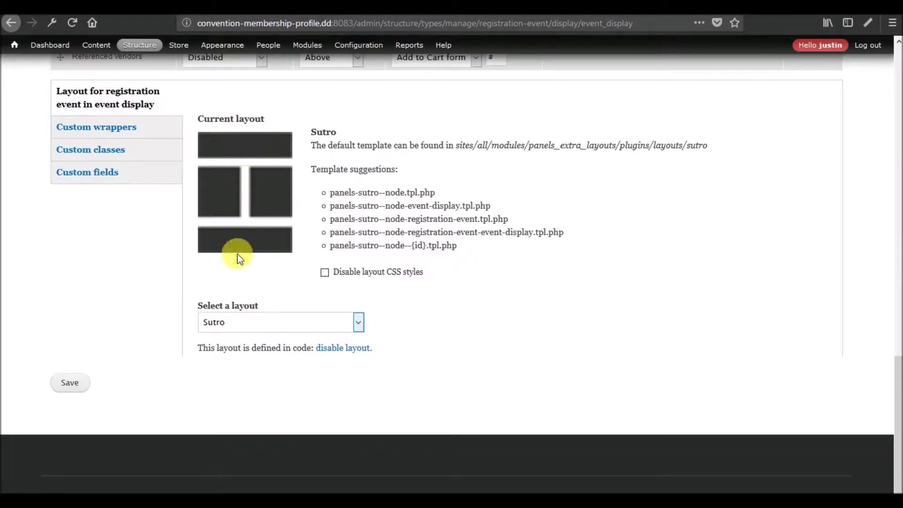
Step: Choose Sutro Double, preview Three column 42/29/29 stacked, then revert to Sutro Double
{"action": "left_click", "coordinate": [279, 316]}
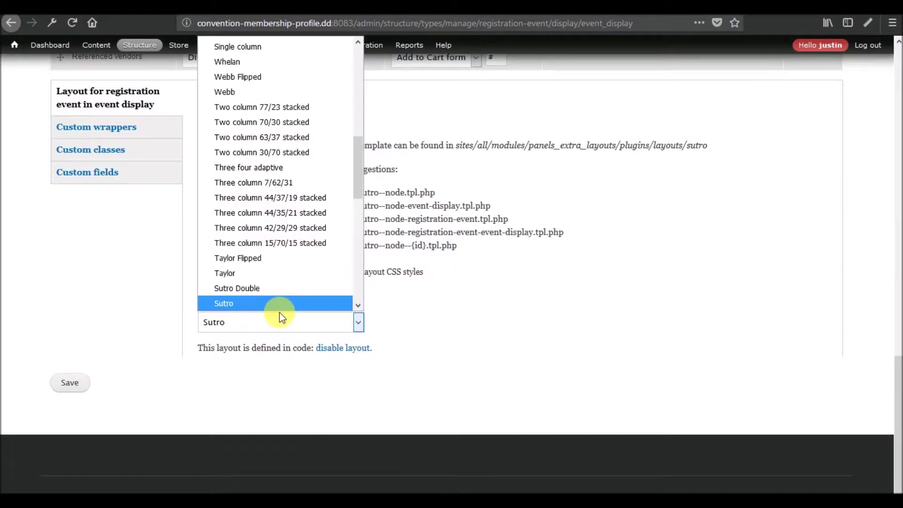
{"action": "left_click", "coordinate": [275, 290]}
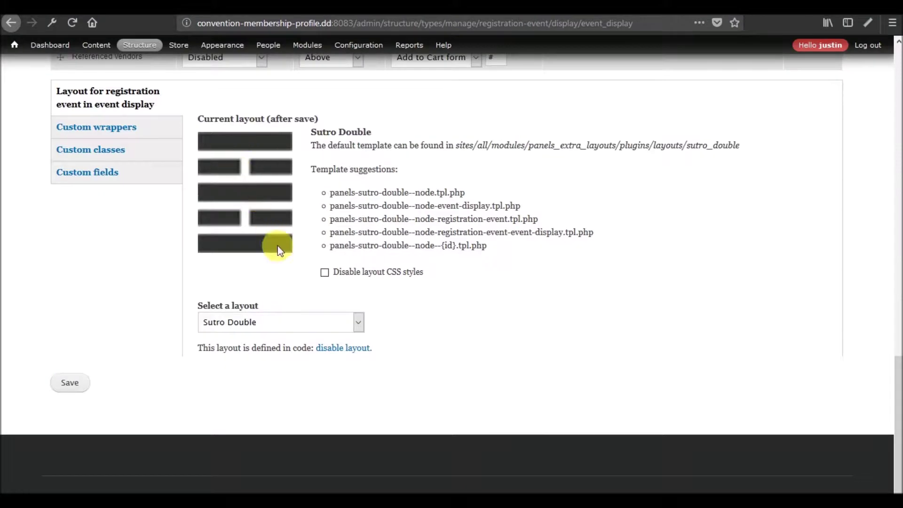
{"action": "left_click", "coordinate": [283, 322]}
{"action": "left_click", "coordinate": [278, 258]}
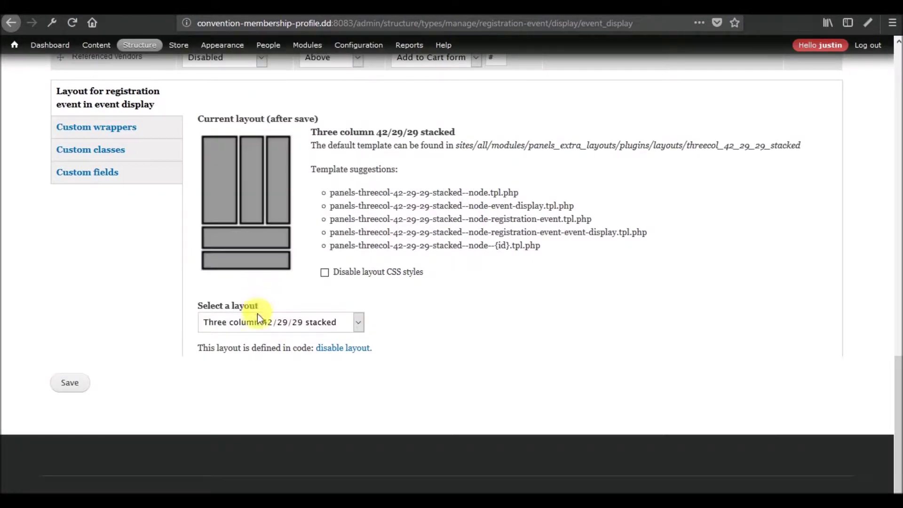
{"action": "left_click", "coordinate": [257, 321]}
{"action": "key", "text": "Down"}
{"action": "key", "text": "Down"}
{"action": "key", "text": "Down"}
{"action": "key", "text": "Down"}
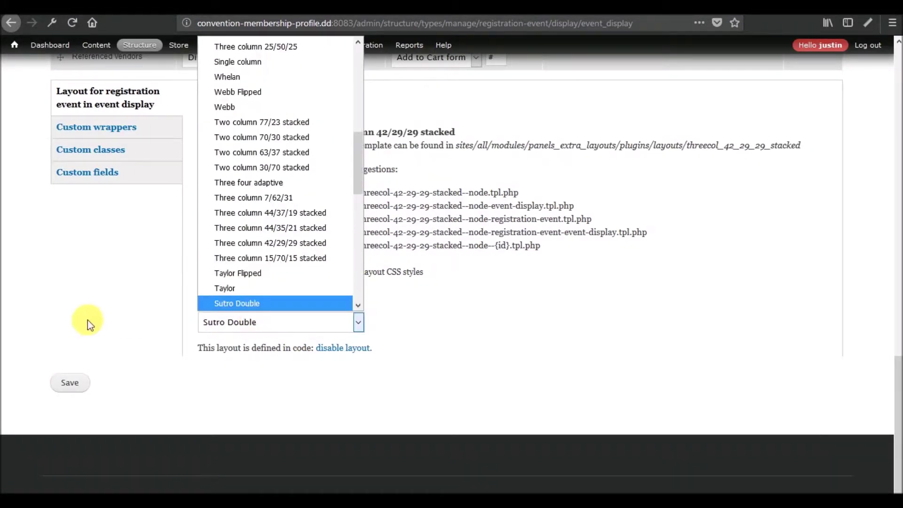
{"action": "scroll", "coordinate": [87, 320], "scroll_direction": "up", "scroll_amount": 6}
{"action": "scroll", "coordinate": [87, 319], "scroll_direction": "up", "scroll_amount": 10}
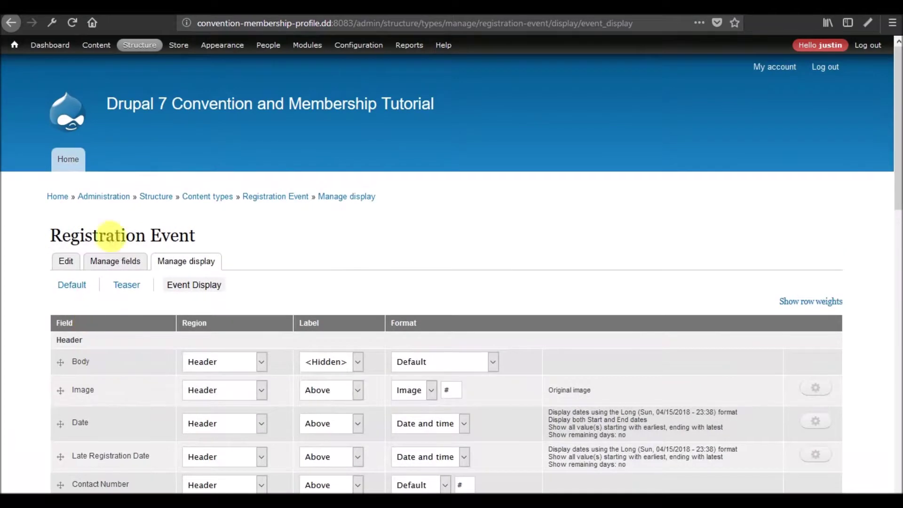
{"action": "left_click", "coordinate": [204, 201]}
Step: Open Speaker's Event Display settings and check its Sutro layout panel
{"action": "scroll", "coordinate": [458, 239], "scroll_direction": "down", "scroll_amount": 3}
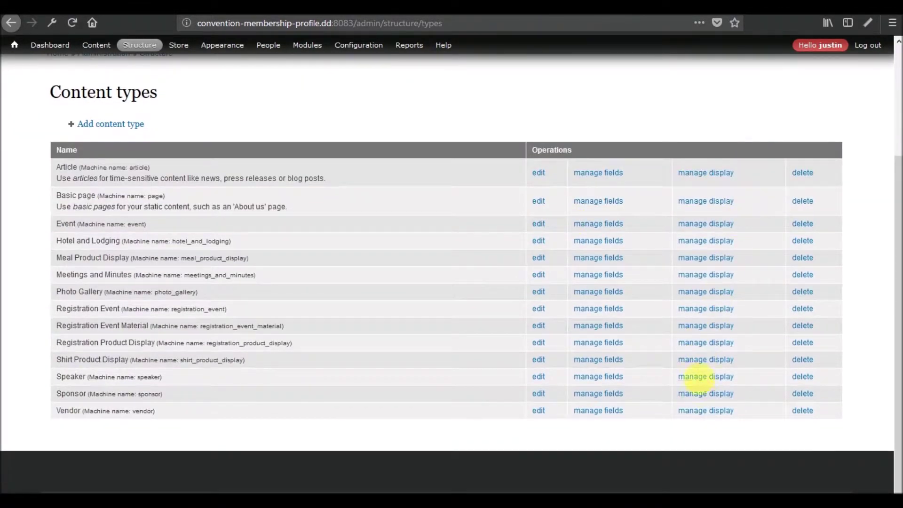
{"action": "left_click", "coordinate": [701, 378]}
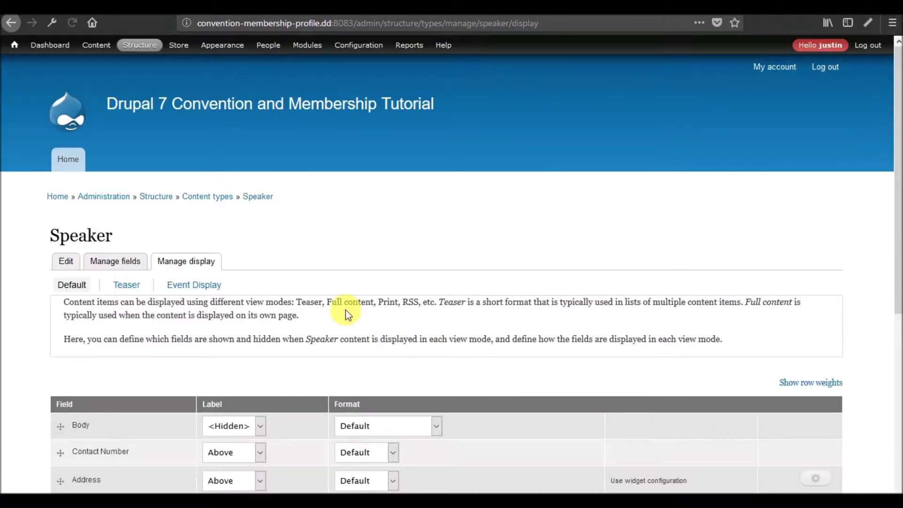
{"action": "scroll", "coordinate": [346, 282], "scroll_direction": "down", "scroll_amount": 5}
{"action": "left_click", "coordinate": [195, 69]}
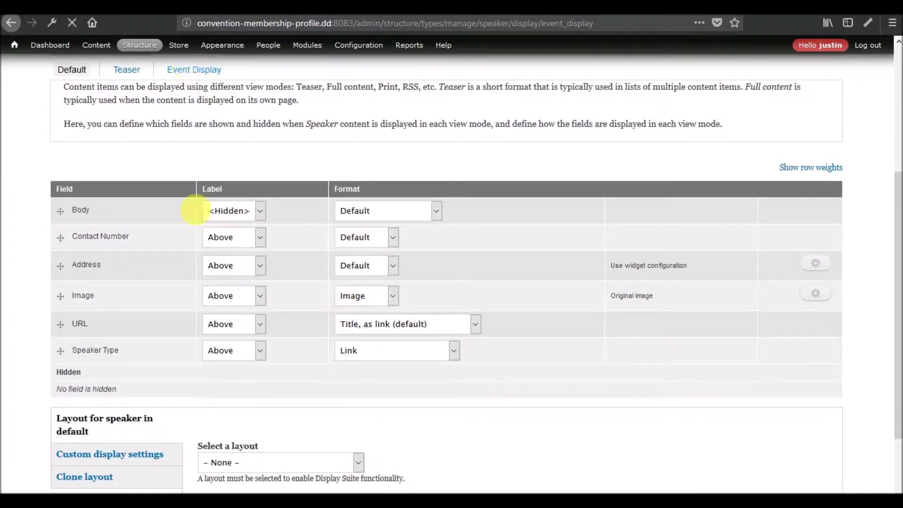
{"action": "scroll", "coordinate": [196, 218], "scroll_direction": "down", "scroll_amount": 10}
{"action": "scroll", "coordinate": [196, 219], "scroll_direction": "down", "scroll_amount": 5}
{"action": "scroll", "coordinate": [196, 219], "scroll_direction": "up", "scroll_amount": 15}
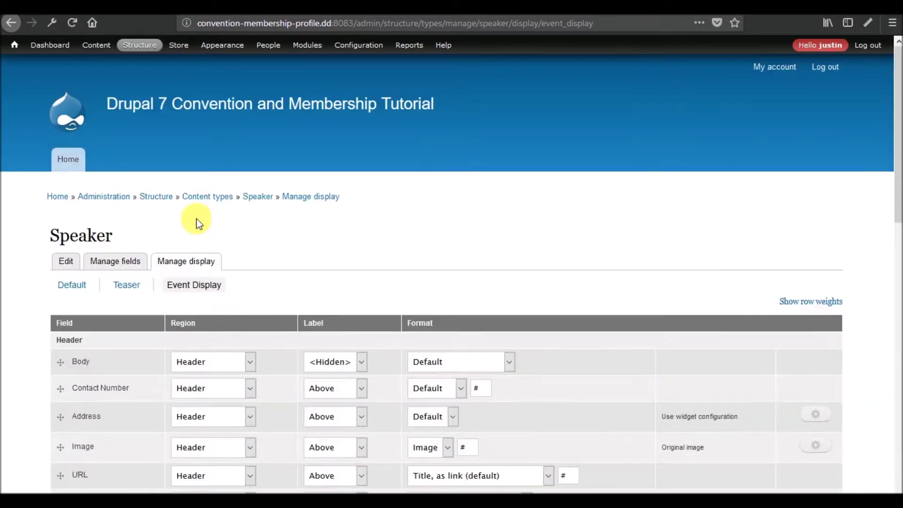
{"action": "scroll", "coordinate": [221, 244], "scroll_direction": "down", "scroll_amount": 15}
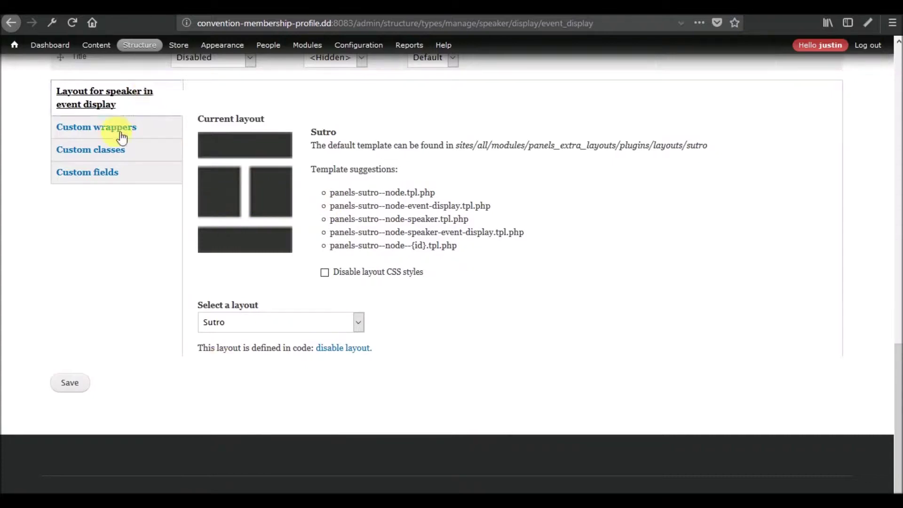
{"action": "mouse_move", "coordinate": [150, 44]}
{"action": "right_click", "coordinate": [134, 61]}
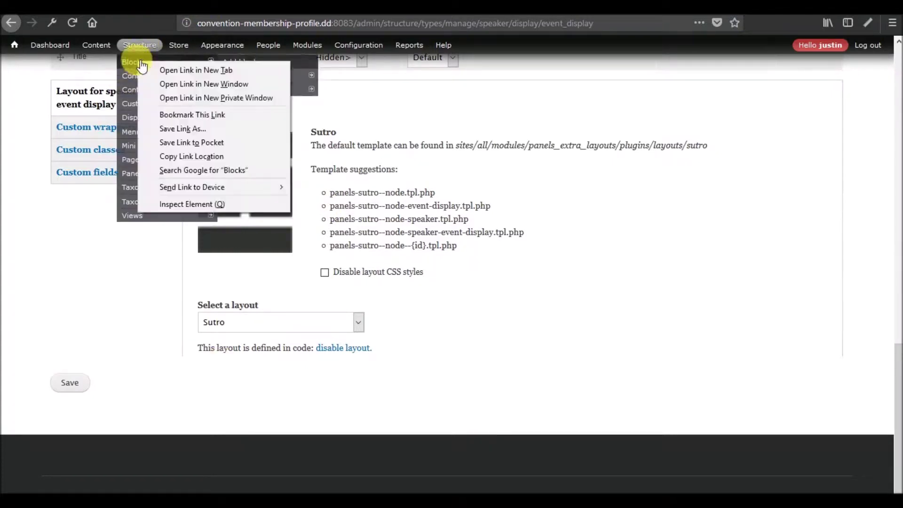
{"action": "left_click", "coordinate": [167, 67]}
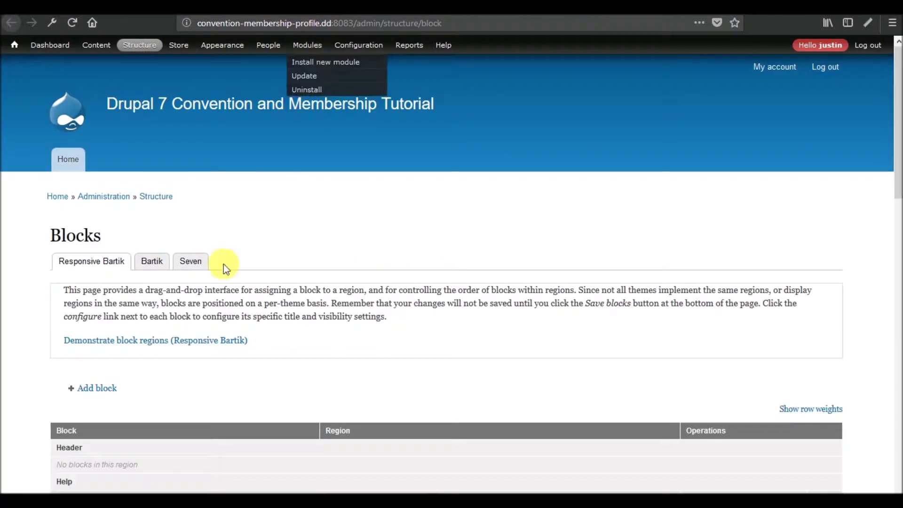
{"action": "left_click", "coordinate": [156, 345]}
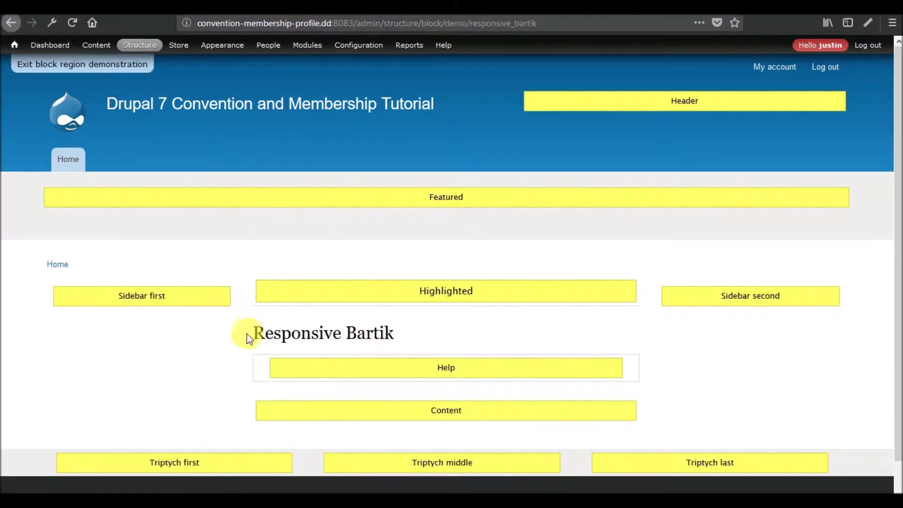
{"action": "scroll", "coordinate": [427, 211], "scroll_direction": "down", "scroll_amount": 2}
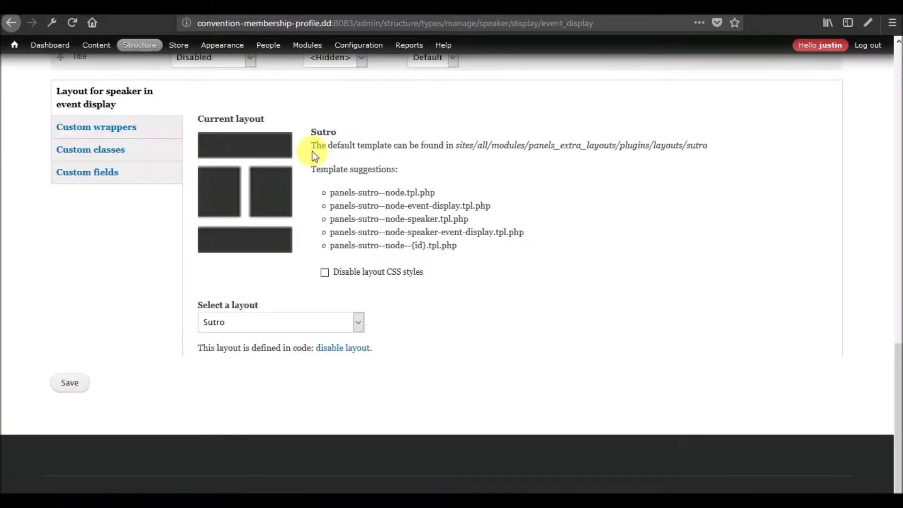
{"action": "left_click", "coordinate": [249, 322]}
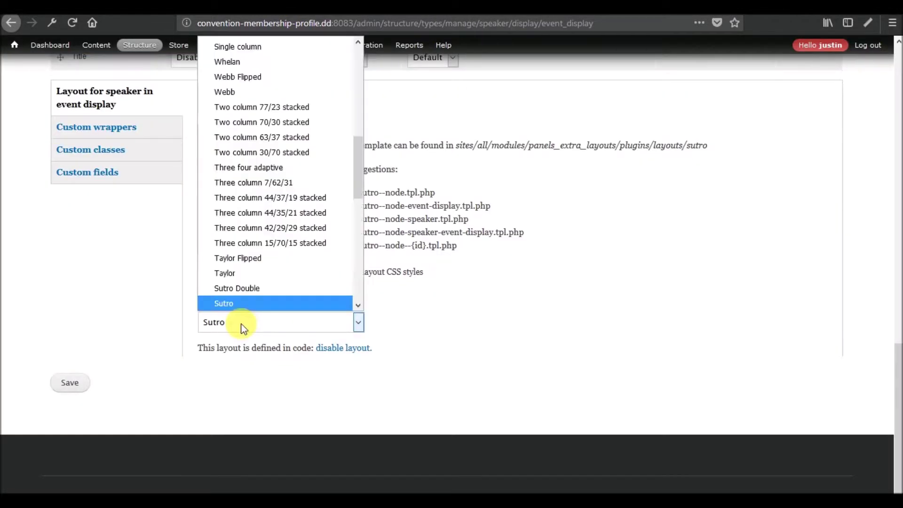
{"action": "left_click", "coordinate": [248, 289]}
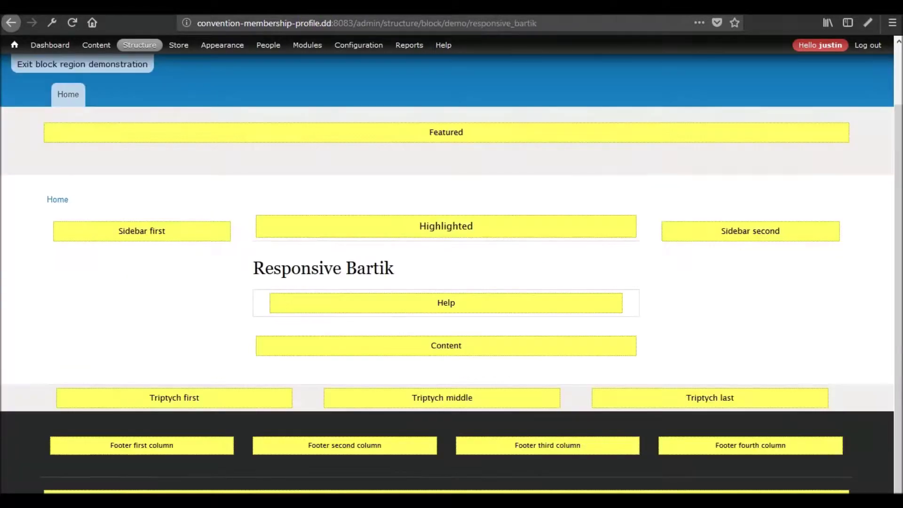
{"action": "left_click_drag", "start_coordinate": [497, 348], "coordinate": [338, 349]}
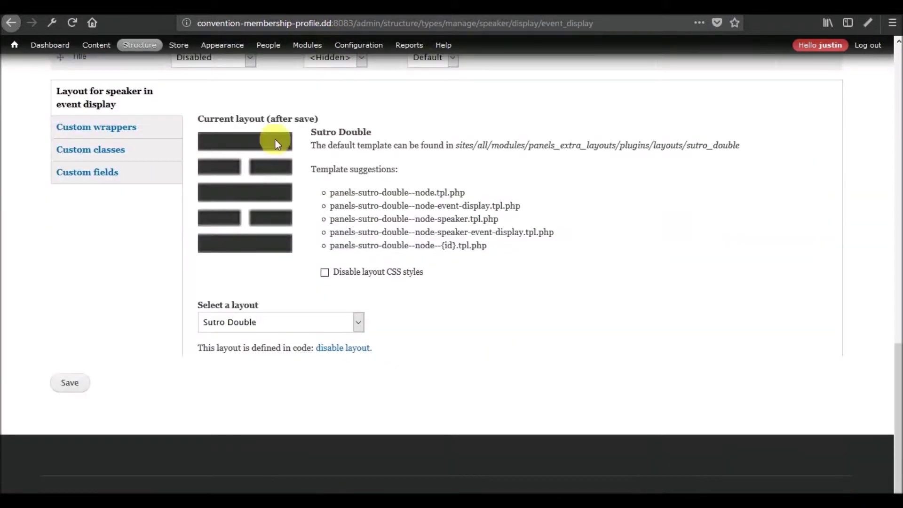
{"action": "scroll", "coordinate": [300, 413], "scroll_direction": "up", "scroll_amount": 2}
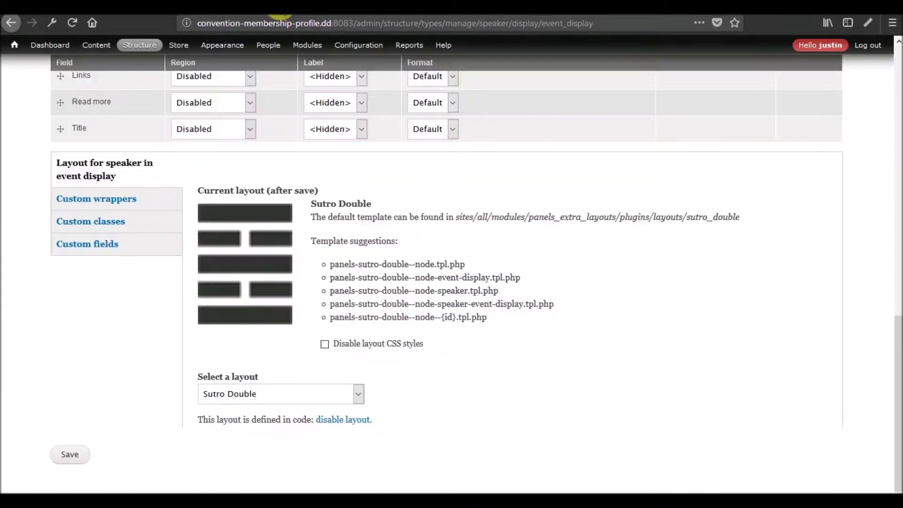
{"action": "scroll", "coordinate": [384, 430], "scroll_direction": "up", "scroll_amount": 15}
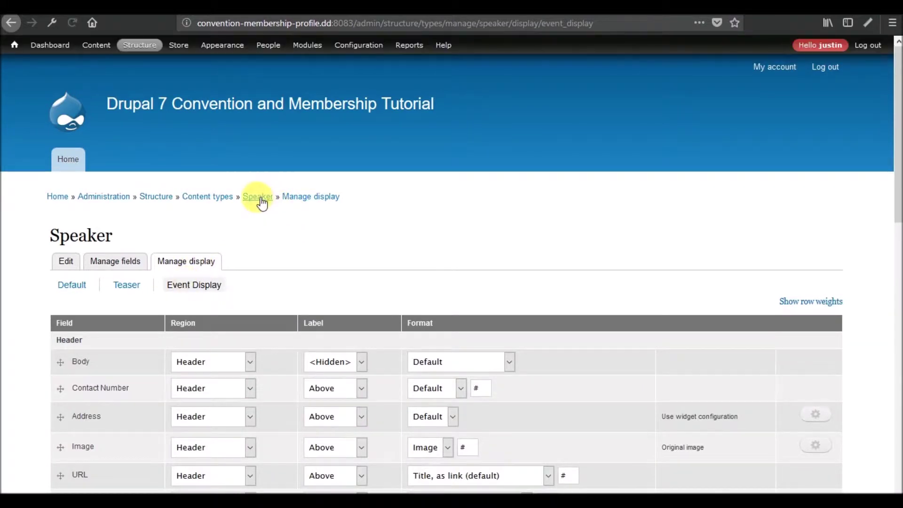
{"action": "scroll", "coordinate": [250, 236], "scroll_direction": "down", "scroll_amount": 15}
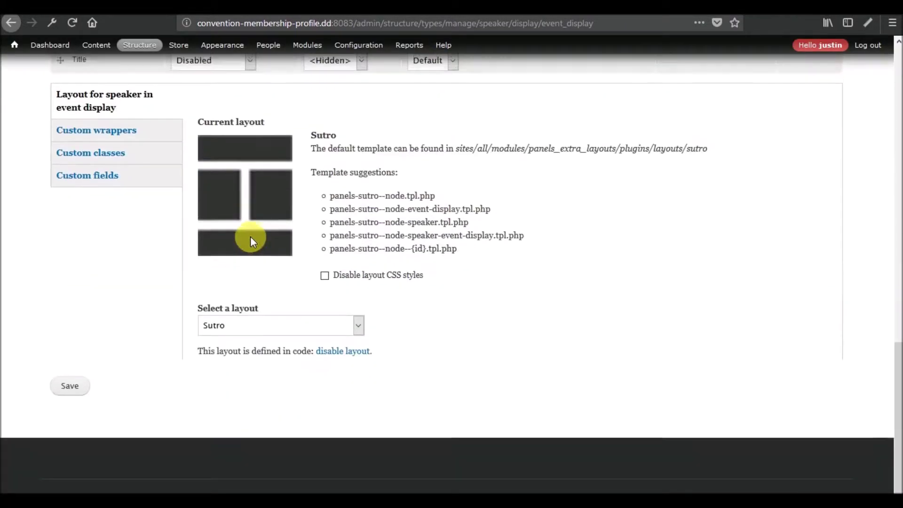
{"action": "scroll", "coordinate": [250, 236], "scroll_direction": "up", "scroll_amount": 15}
Step: Return to the Content types list through the Structure menu and scan it
{"action": "mouse_move", "coordinate": [140, 44]}
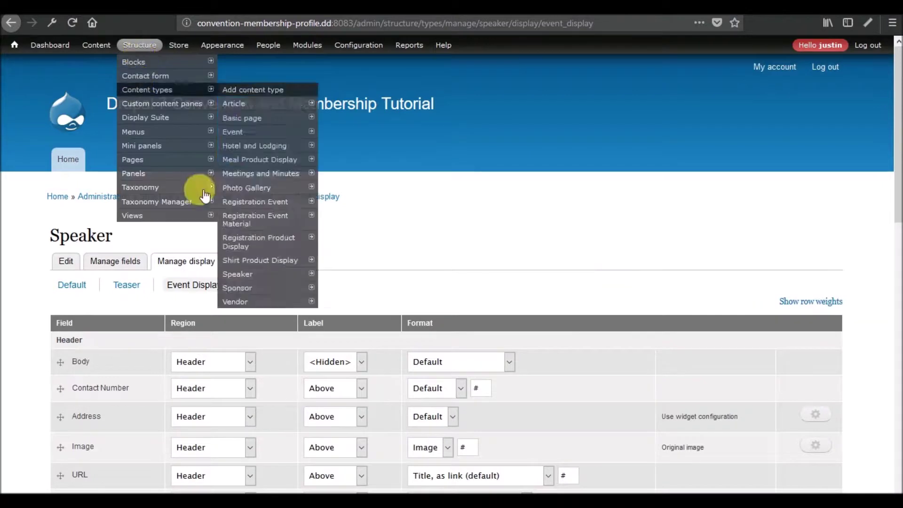
{"action": "mouse_move", "coordinate": [198, 201]}
{"action": "mouse_move", "coordinate": [143, 94]}
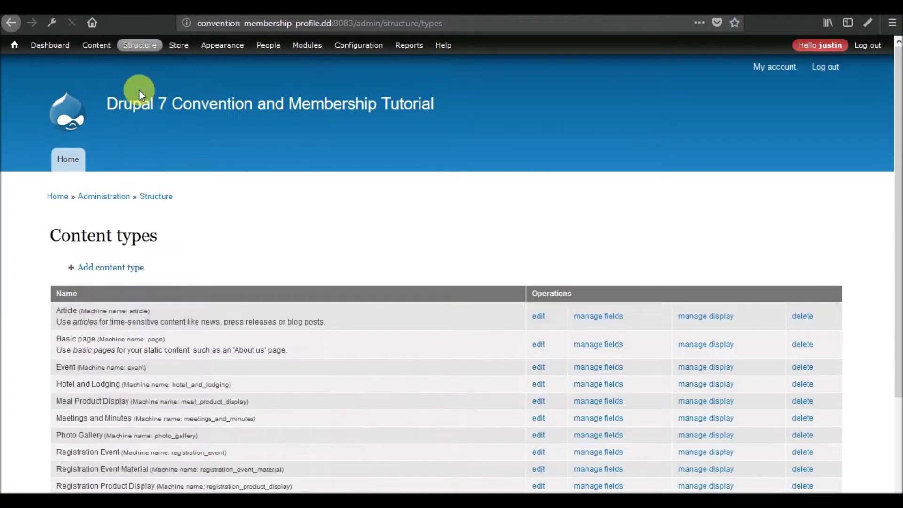
{"action": "scroll", "coordinate": [545, 226], "scroll_direction": "down", "scroll_amount": 3}
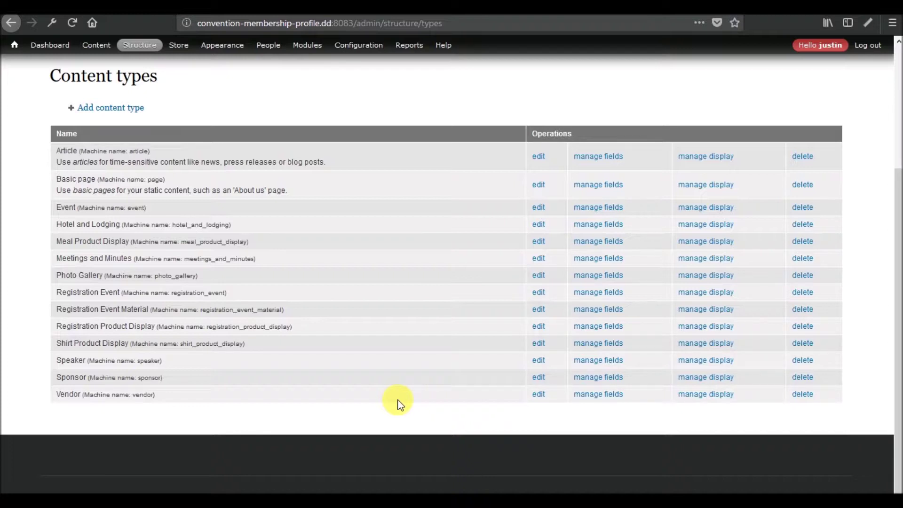
{"action": "scroll", "coordinate": [267, 407], "scroll_direction": "up", "scroll_amount": 4}
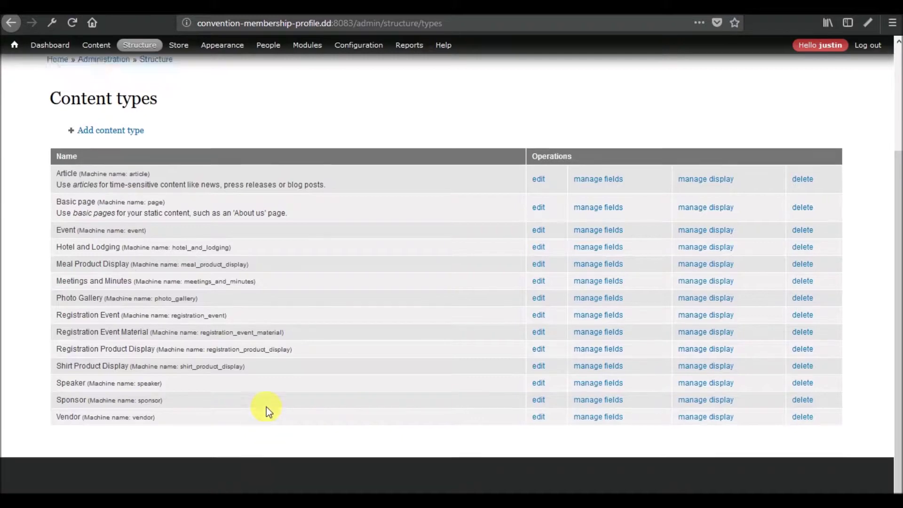
Step: Open the All Content Per Registration Event view at its Photo Galleries Per Event display
{"action": "mouse_move", "coordinate": [141, 44]}
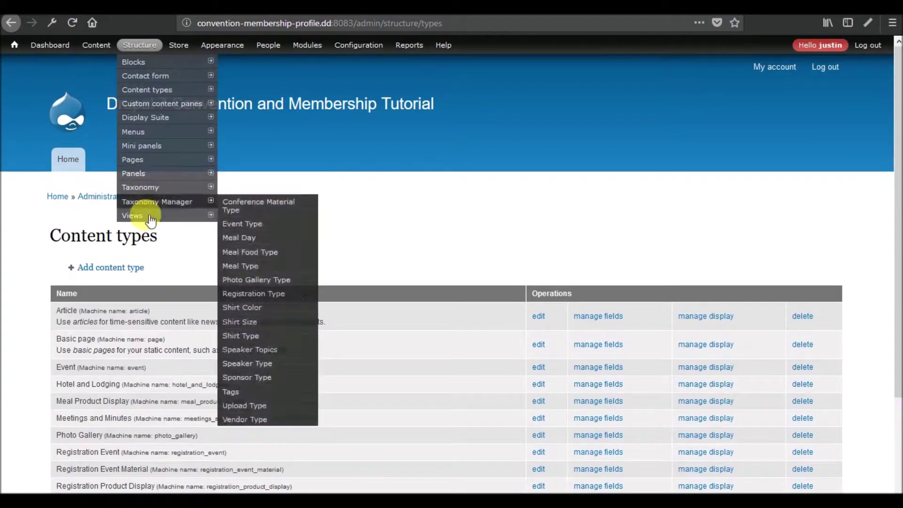
{"action": "mouse_move", "coordinate": [145, 216]}
{"action": "left_click", "coordinate": [263, 263]}
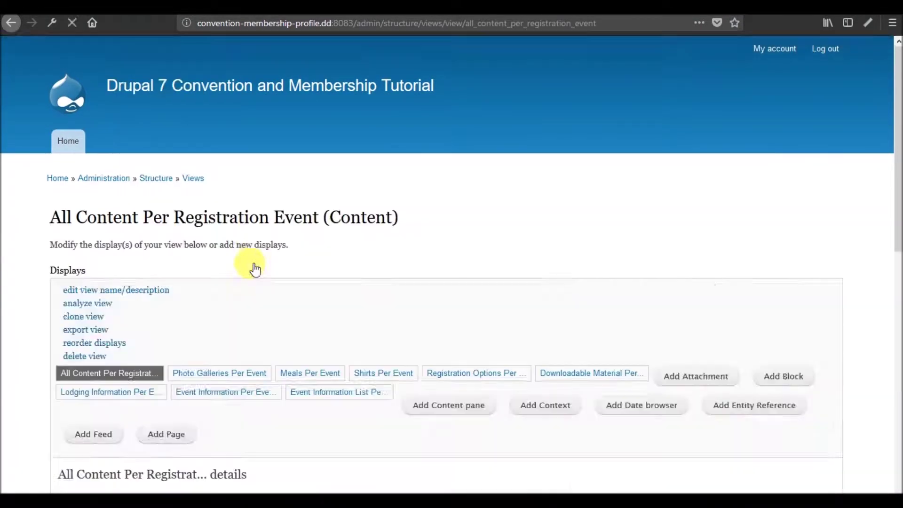
{"action": "scroll", "coordinate": [284, 258], "scroll_direction": "down", "scroll_amount": 3}
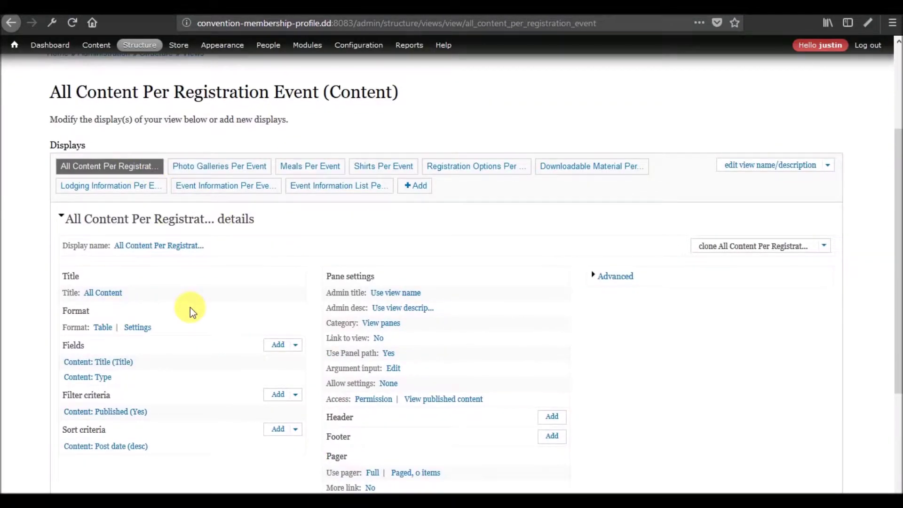
{"action": "left_click", "coordinate": [231, 167]}
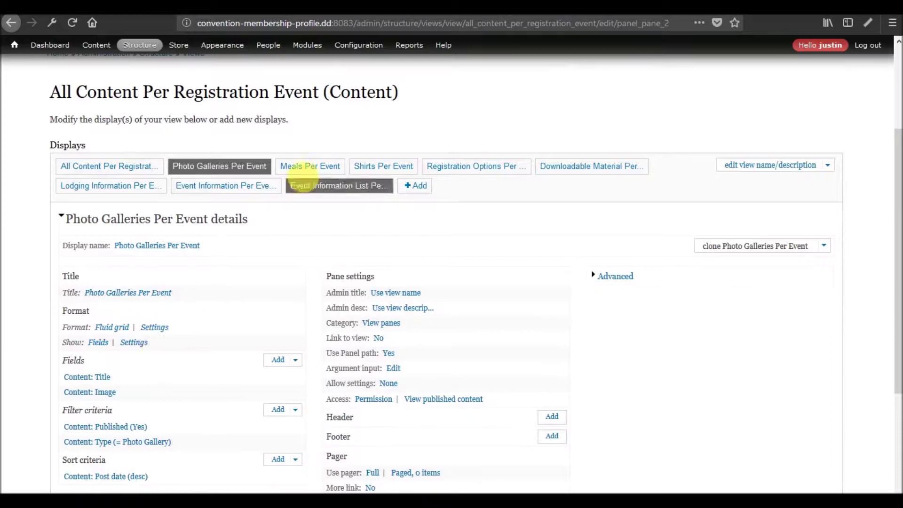
{"action": "scroll", "coordinate": [268, 292], "scroll_direction": "down", "scroll_amount": 8}
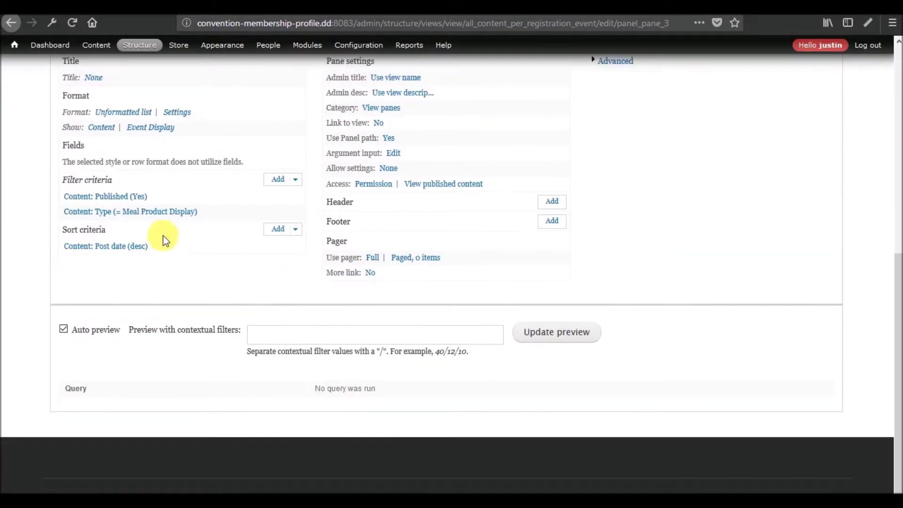
Step: Set Meals Per Event's view mode to Event Display and apply it to this display
{"action": "left_click", "coordinate": [112, 130]}
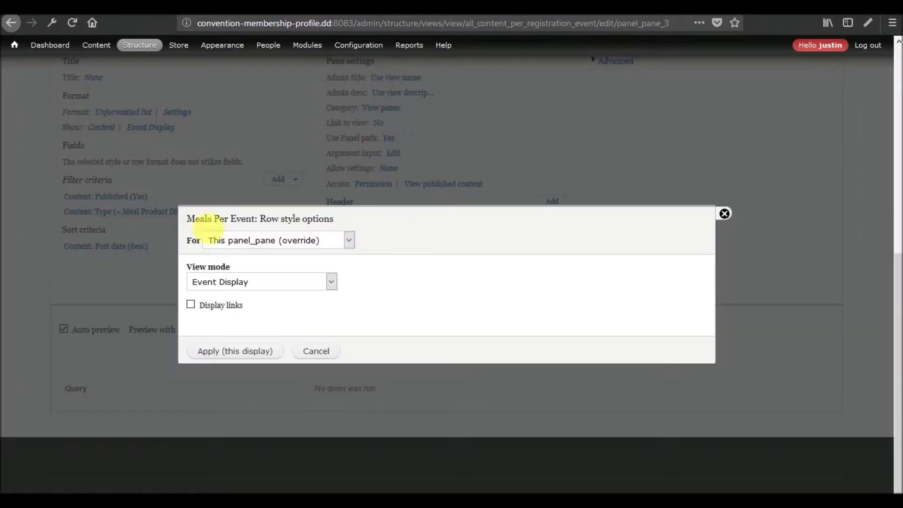
{"action": "left_click", "coordinate": [264, 284]}
{"action": "left_click", "coordinate": [235, 390]}
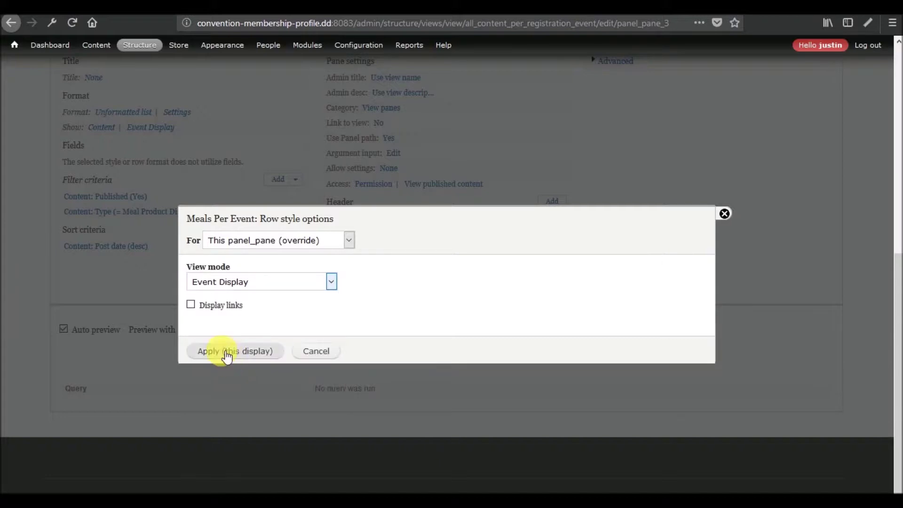
{"action": "left_click", "coordinate": [230, 353]}
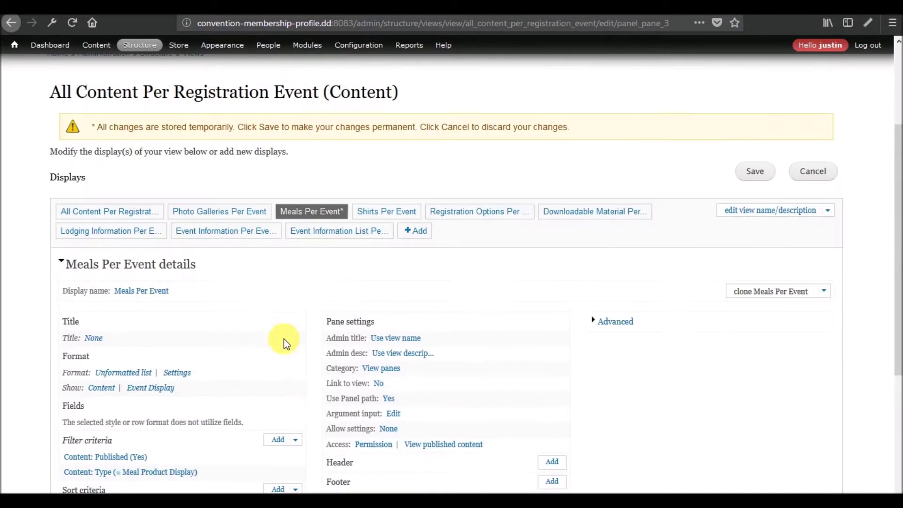
{"action": "left_click", "coordinate": [405, 216]}
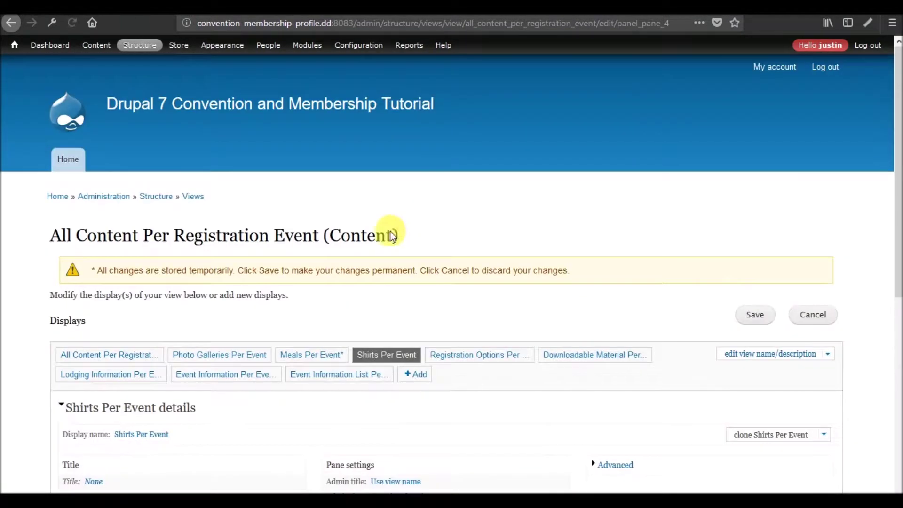
Step: Set Shirts Per Event's view mode to Event Display for this display only
{"action": "scroll", "coordinate": [292, 312], "scroll_direction": "down", "scroll_amount": 6}
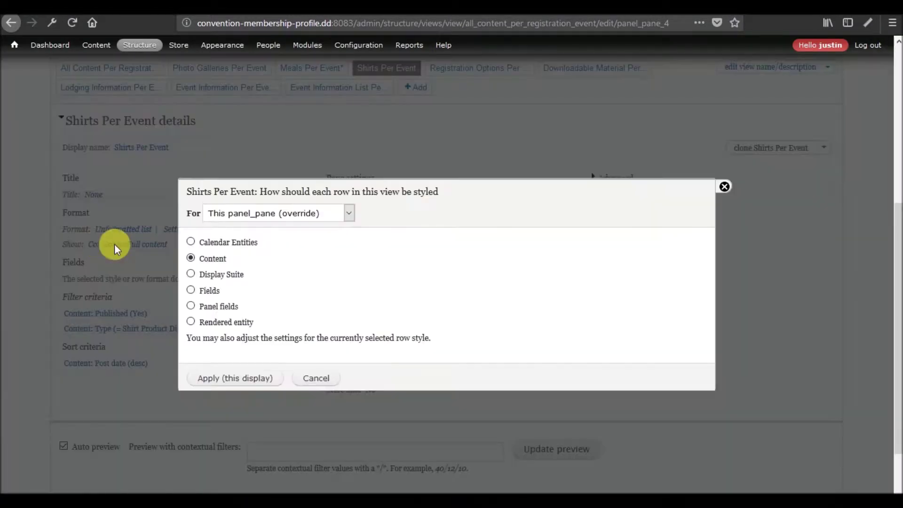
{"action": "left_click", "coordinate": [724, 187]}
{"action": "left_click", "coordinate": [138, 251]}
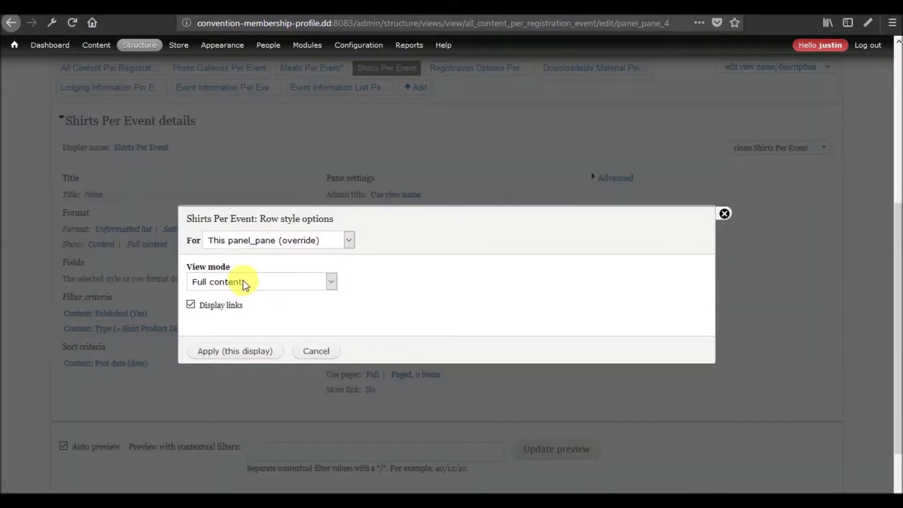
{"action": "left_click", "coordinate": [242, 282]}
{"action": "left_click", "coordinate": [247, 391]}
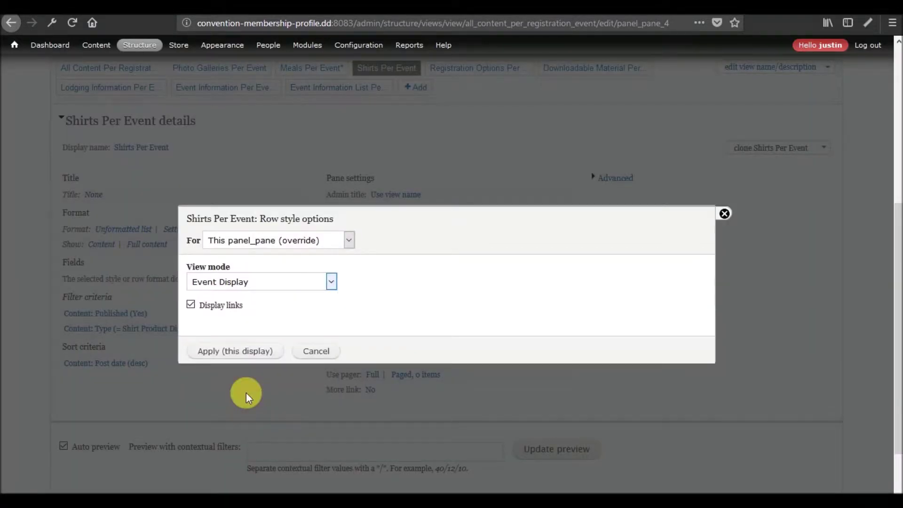
{"action": "left_click", "coordinate": [258, 352]}
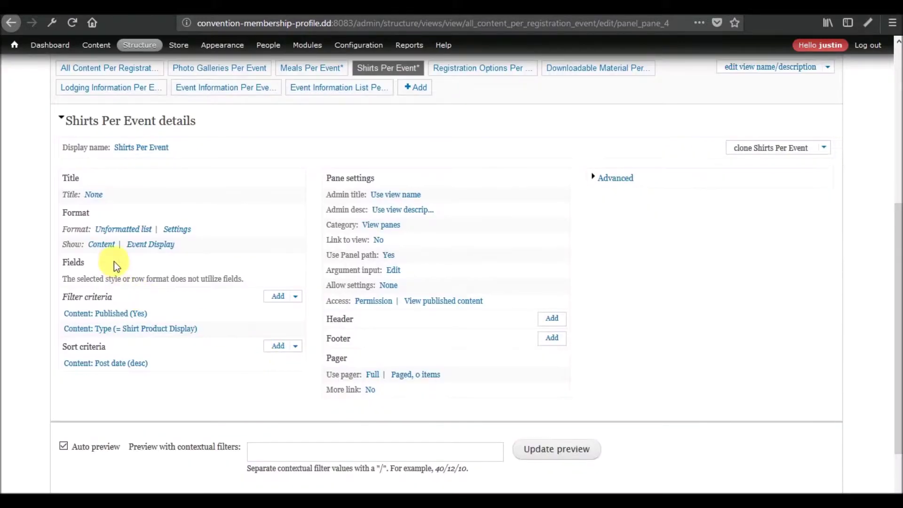
Step: Switch Shirts Per Event rows to Rendered entity using the Event Display view mode
{"action": "left_click", "coordinate": [102, 246]}
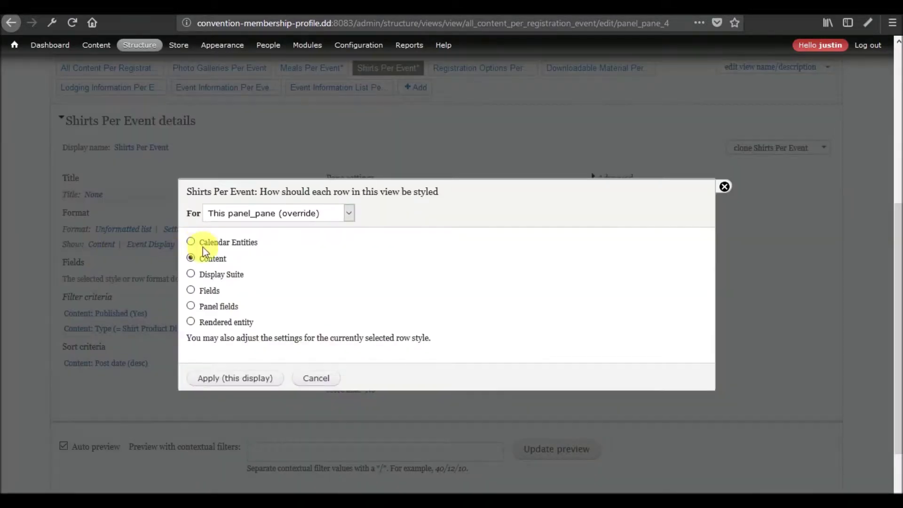
{"action": "left_click", "coordinate": [218, 324]}
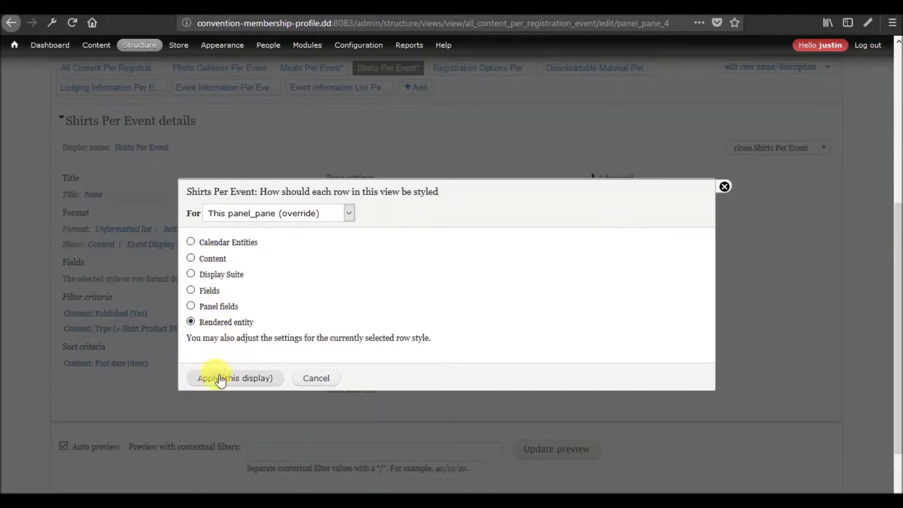
{"action": "left_click", "coordinate": [222, 378]}
{"action": "left_click", "coordinate": [262, 295]}
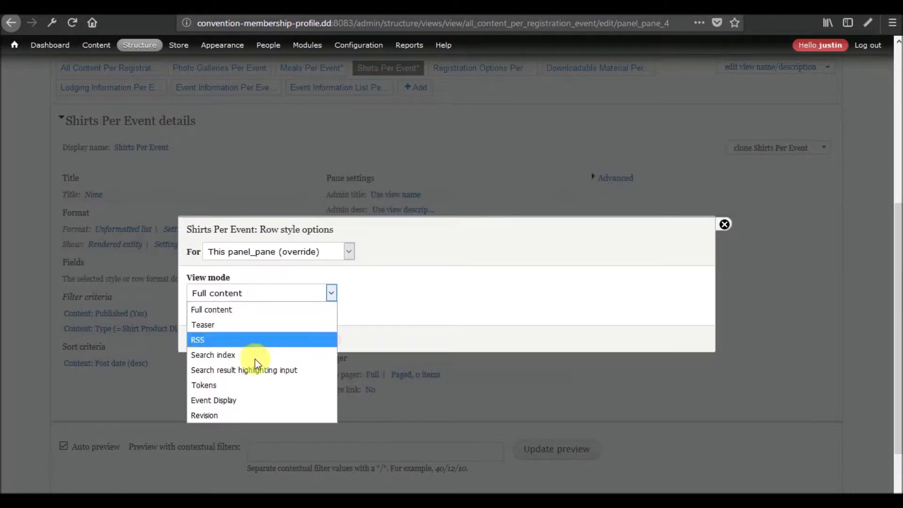
{"action": "left_click", "coordinate": [248, 401]}
{"action": "left_click", "coordinate": [219, 340]}
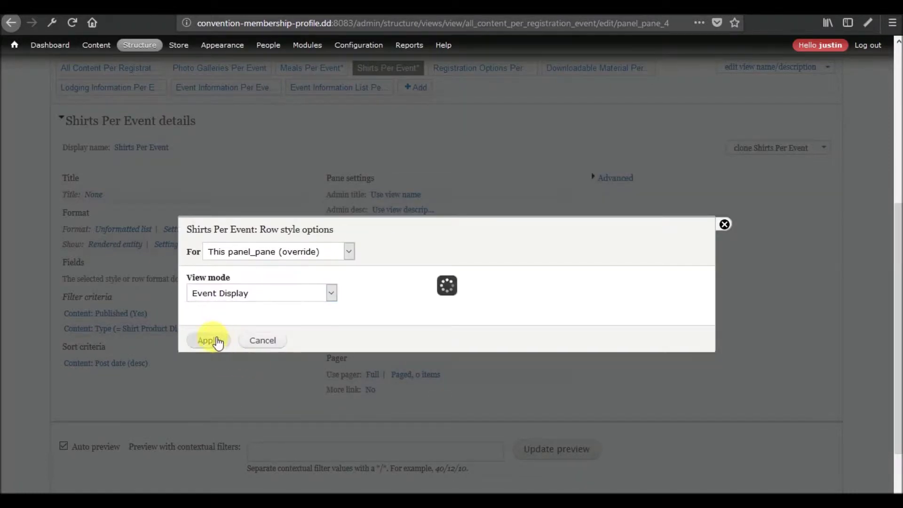
Step: Preview the Shirts Per Event pane with contextual filter 1
{"action": "scroll", "coordinate": [282, 345], "scroll_direction": "down", "scroll_amount": 3}
{"action": "left_click", "coordinate": [308, 329]}
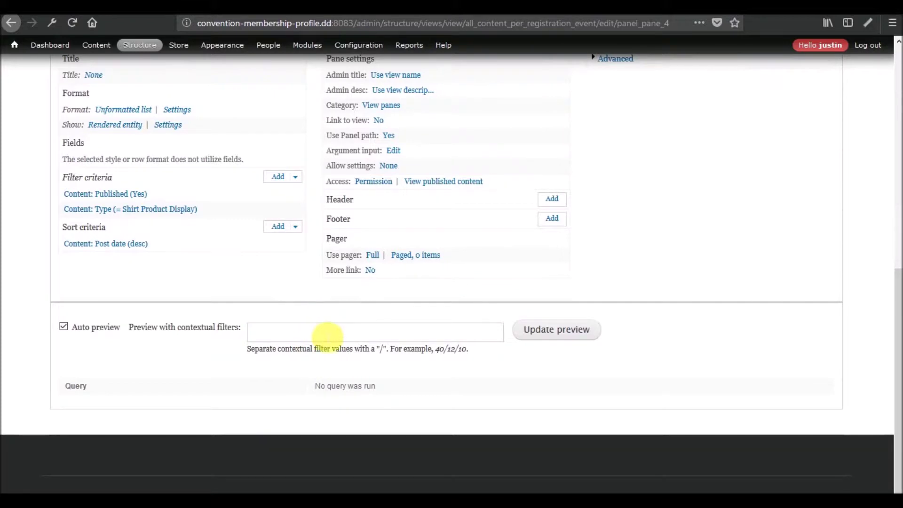
{"action": "type", "text": "1"}
{"action": "left_click", "coordinate": [573, 330]}
{"action": "scroll", "coordinate": [309, 303], "scroll_direction": "down", "scroll_amount": 9}
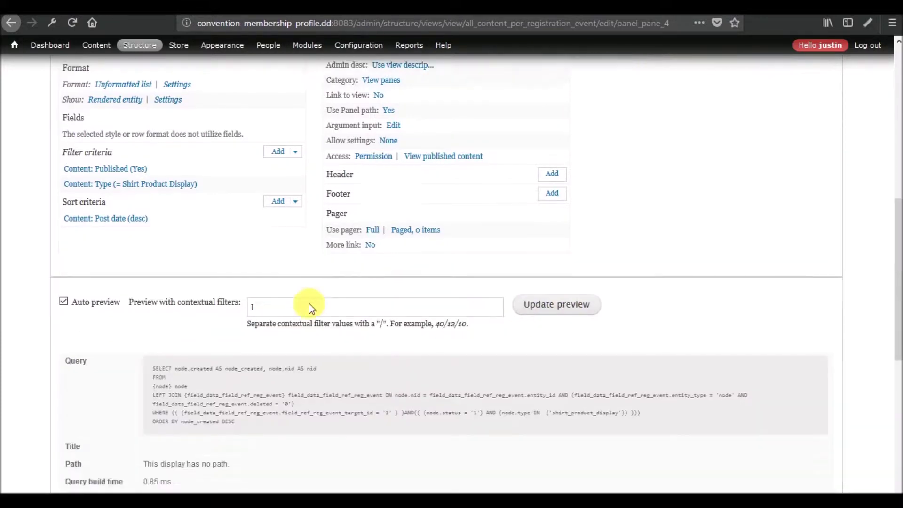
{"action": "scroll", "coordinate": [309, 304], "scroll_direction": "up", "scroll_amount": 10}
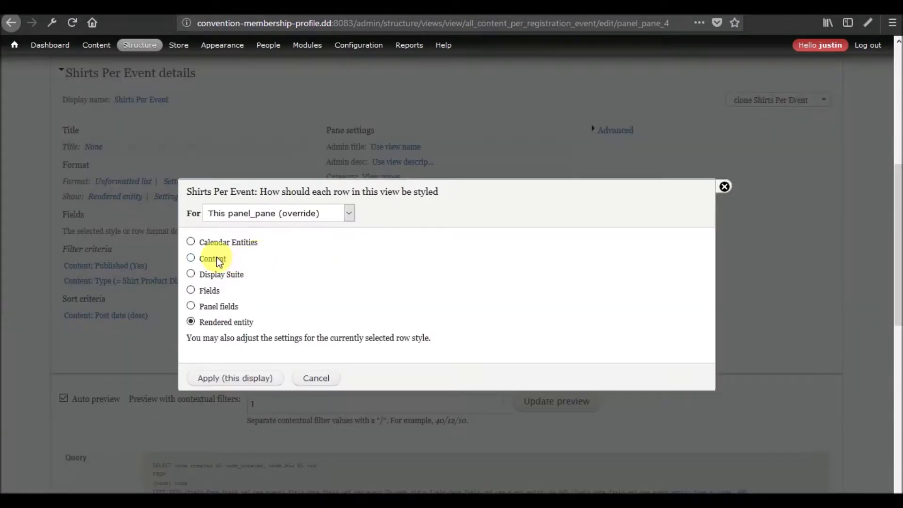
Step: Revert rows to Content with Event Display view mode and display links turned off
{"action": "left_click", "coordinate": [211, 257]}
{"action": "left_click", "coordinate": [231, 379]}
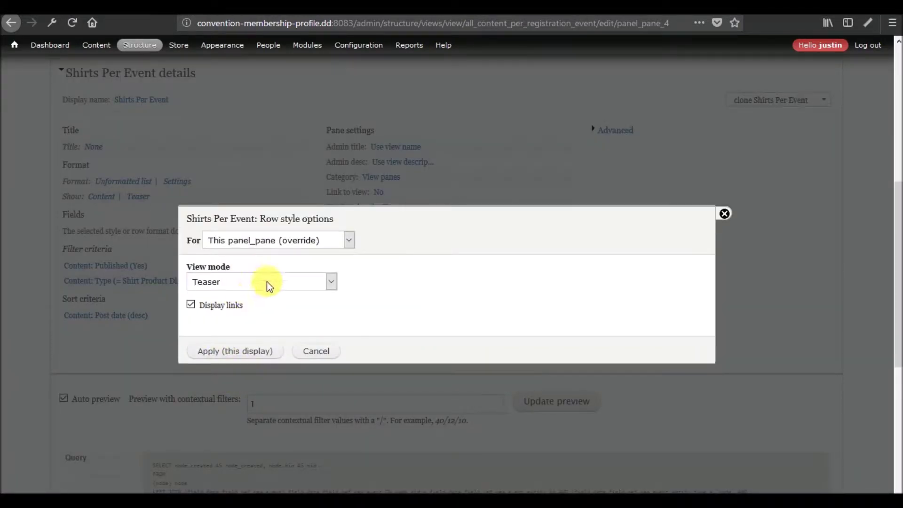
{"action": "left_click", "coordinate": [266, 282]}
{"action": "left_click", "coordinate": [247, 389]}
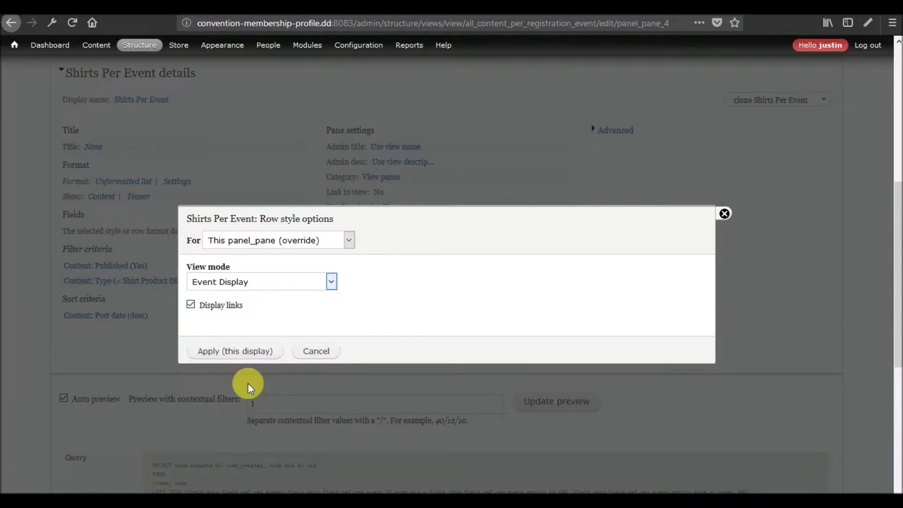
{"action": "left_click", "coordinate": [212, 306]}
{"action": "left_click", "coordinate": [230, 351]}
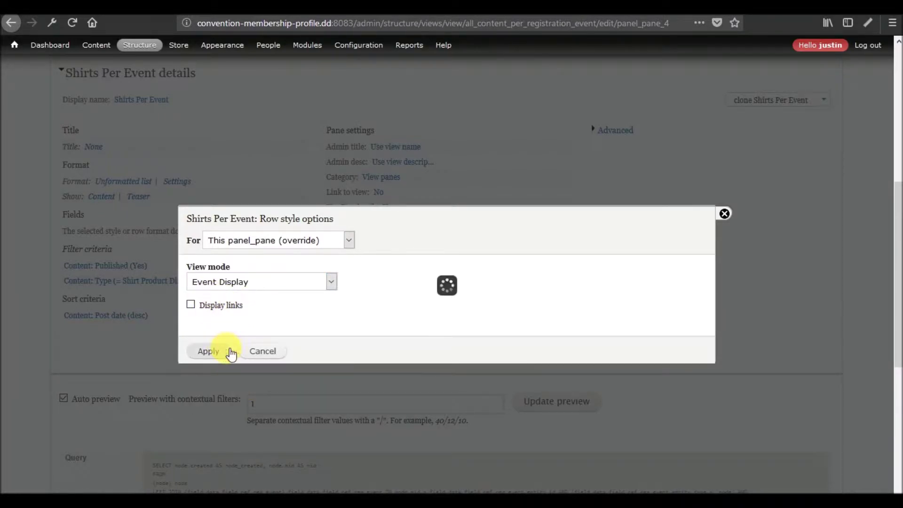
{"action": "scroll", "coordinate": [143, 386], "scroll_direction": "down", "scroll_amount": 10}
{"action": "scroll", "coordinate": [143, 387], "scroll_direction": "up", "scroll_amount": 4}
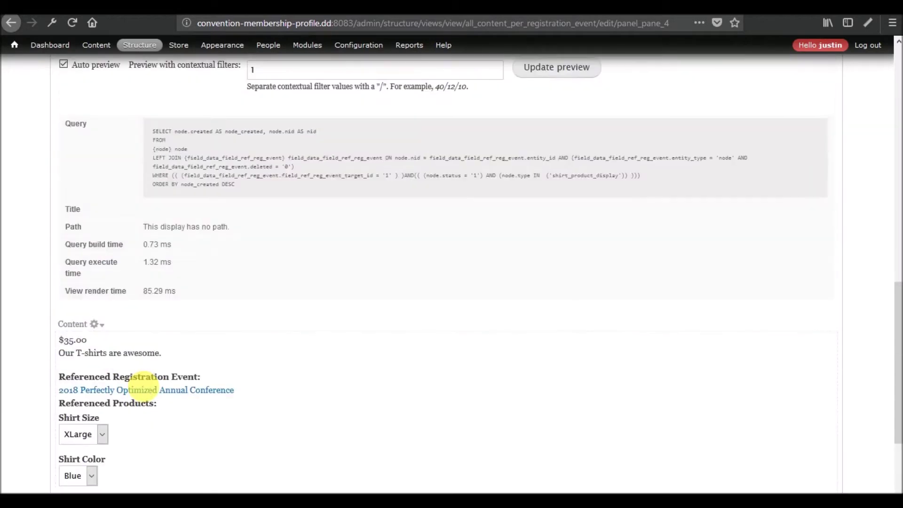
{"action": "scroll", "coordinate": [143, 386], "scroll_direction": "up", "scroll_amount": 8}
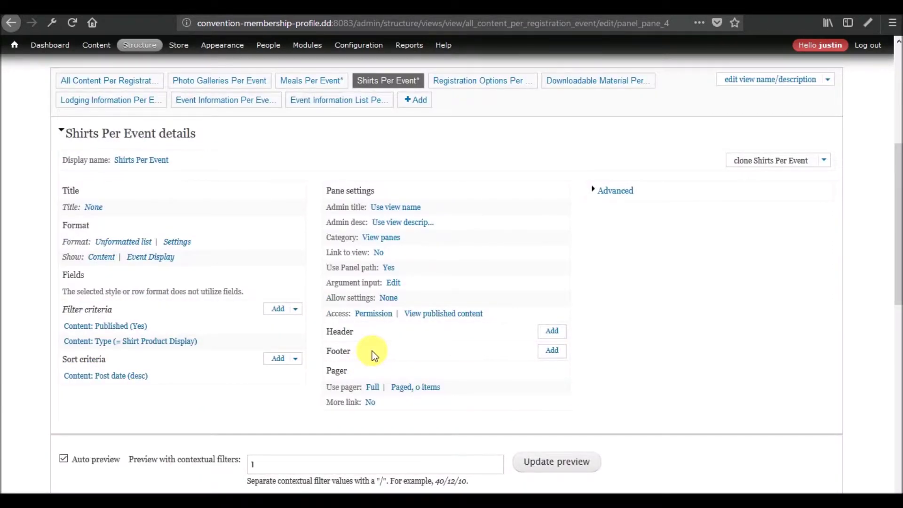
{"action": "scroll", "coordinate": [372, 351], "scroll_direction": "up", "scroll_amount": 6}
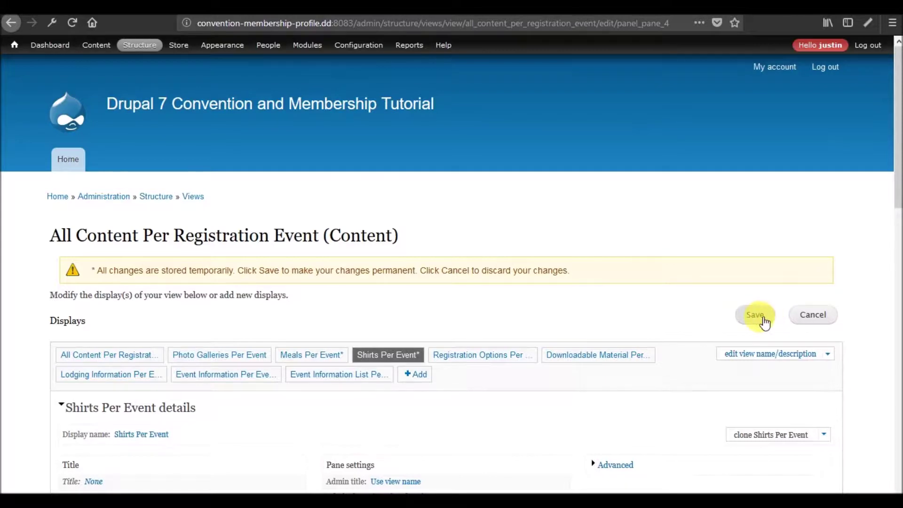
{"action": "left_click", "coordinate": [477, 355]}
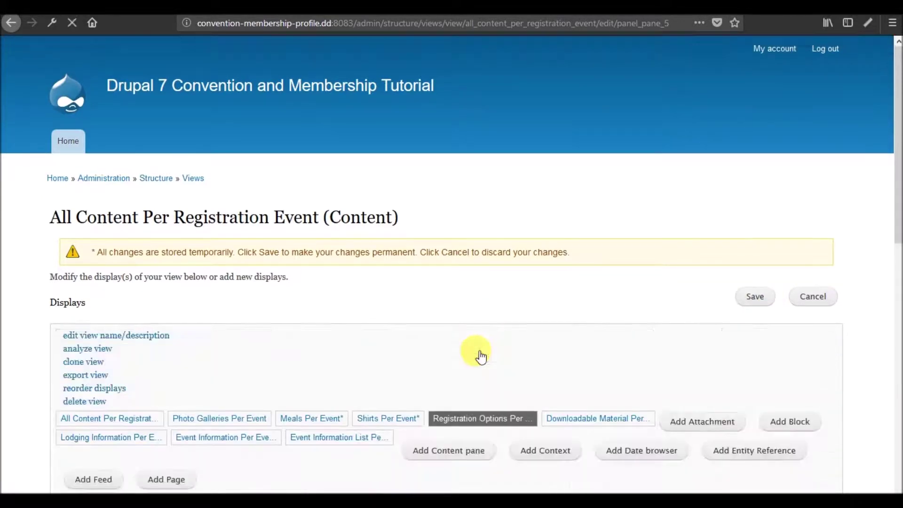
Step: Set Registration Options Per Event to Event Display view mode with display links off
{"action": "scroll", "coordinate": [353, 332], "scroll_direction": "down", "scroll_amount": 6}
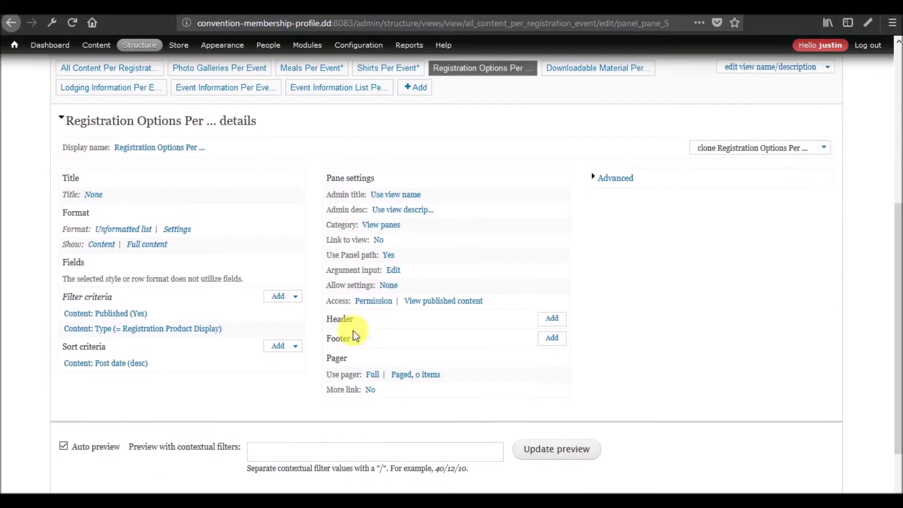
{"action": "left_click", "coordinate": [149, 245]}
{"action": "left_click", "coordinate": [259, 283]}
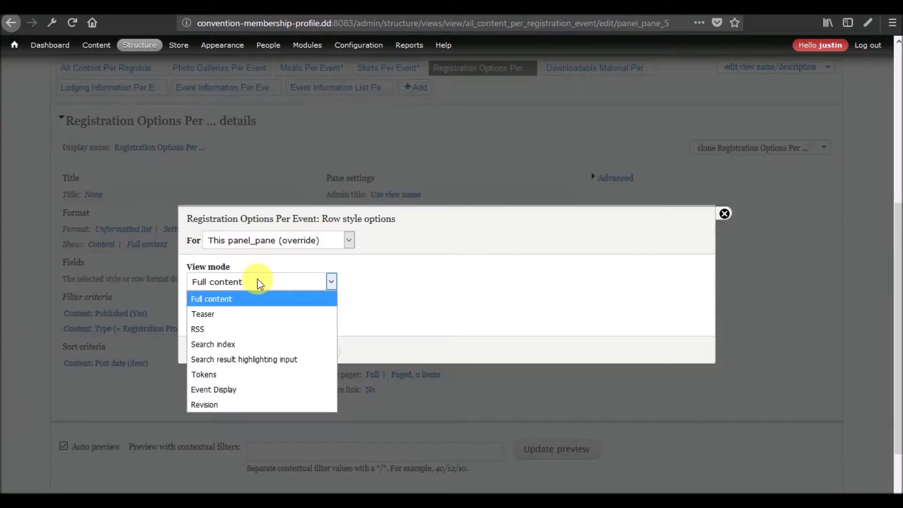
{"action": "left_click", "coordinate": [237, 390]}
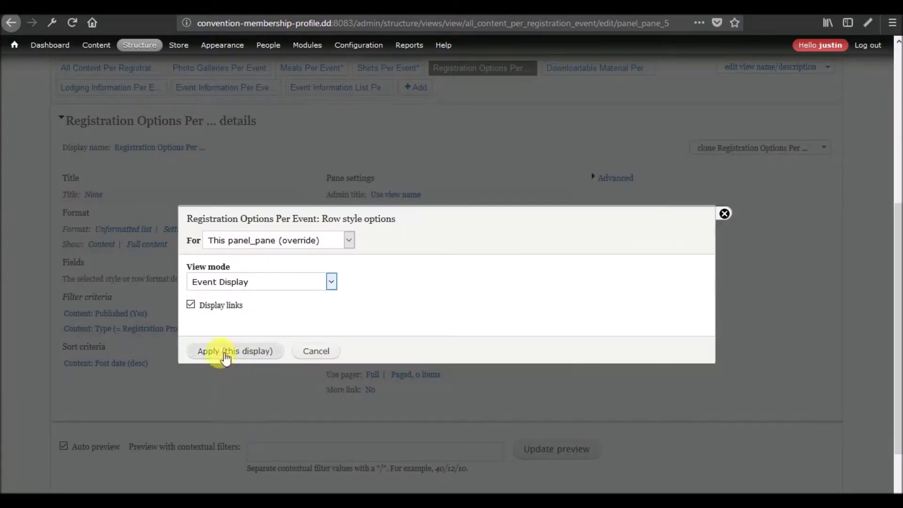
{"action": "left_click", "coordinate": [205, 306]}
{"action": "left_click", "coordinate": [230, 351]}
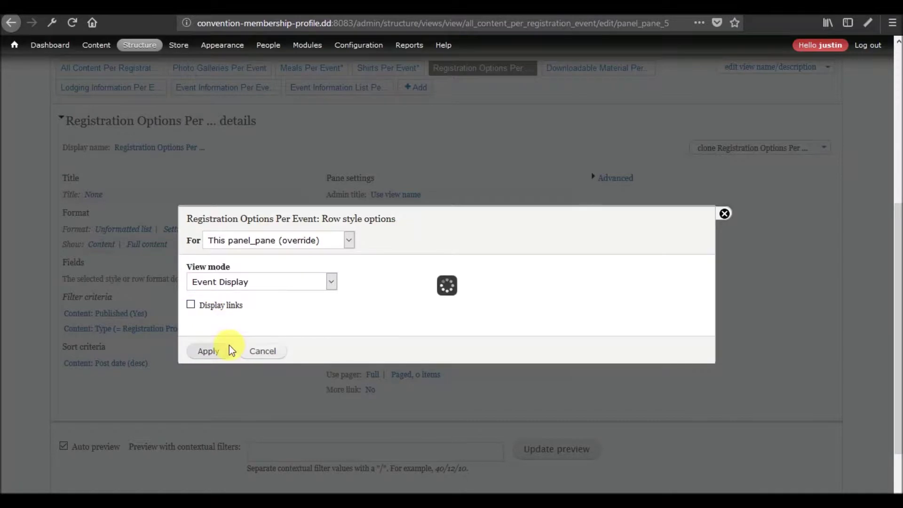
Step: Set the Downloadable Material display's view mode to Event Display for this pane
{"action": "left_click", "coordinate": [581, 68]}
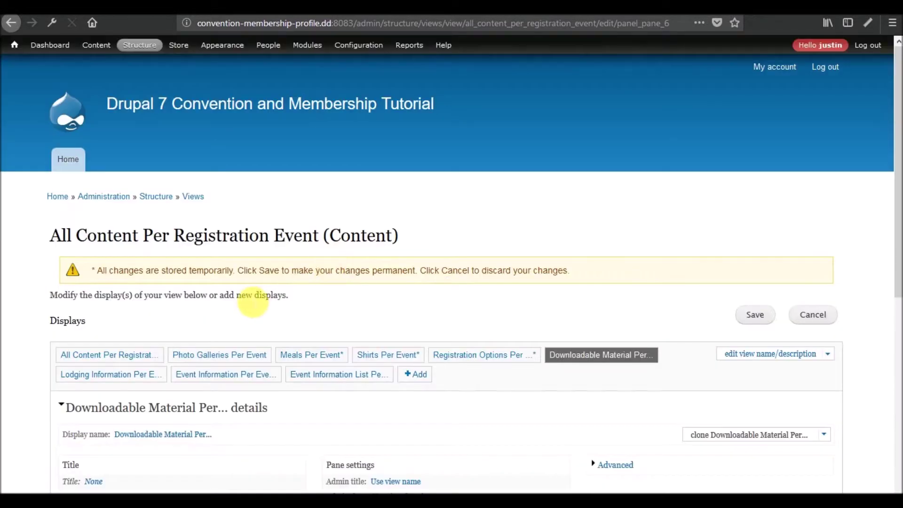
{"action": "scroll", "coordinate": [252, 303], "scroll_direction": "down", "scroll_amount": 3}
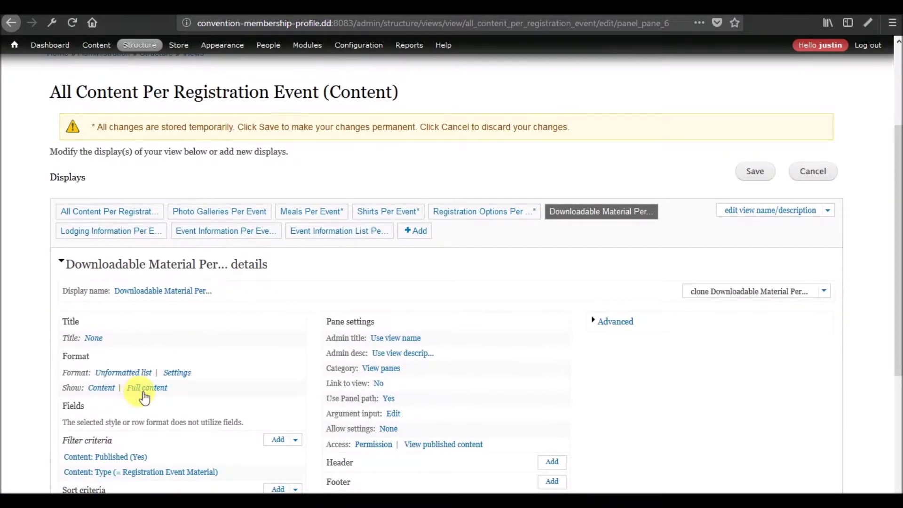
{"action": "left_click", "coordinate": [146, 390]}
{"action": "left_click", "coordinate": [282, 281]}
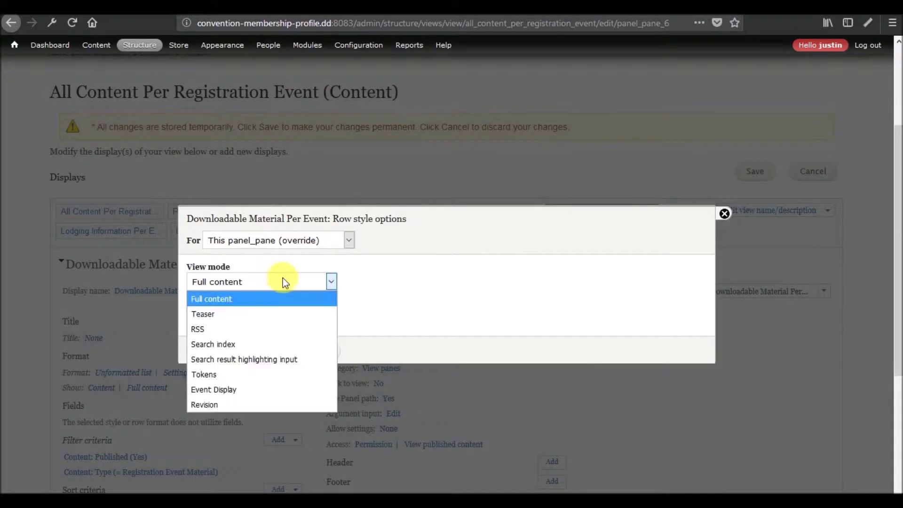
{"action": "left_click", "coordinate": [238, 387]}
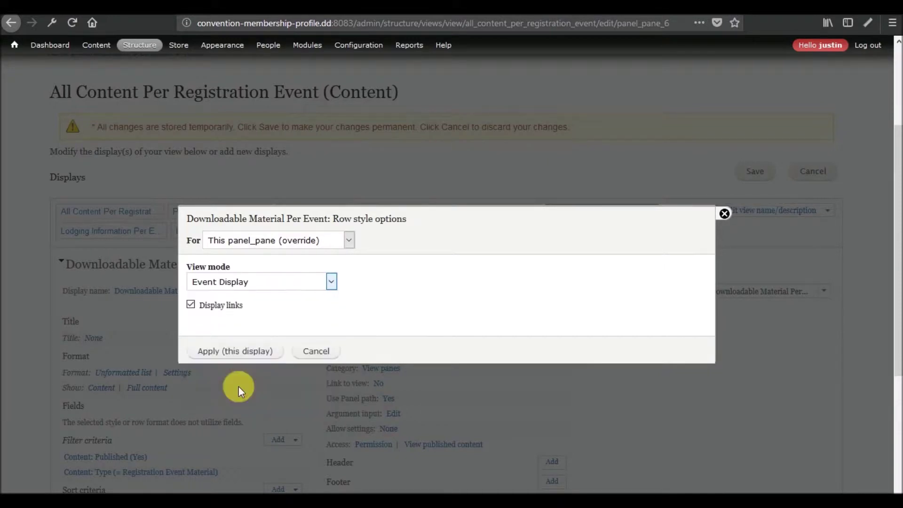
{"action": "left_click", "coordinate": [215, 360]}
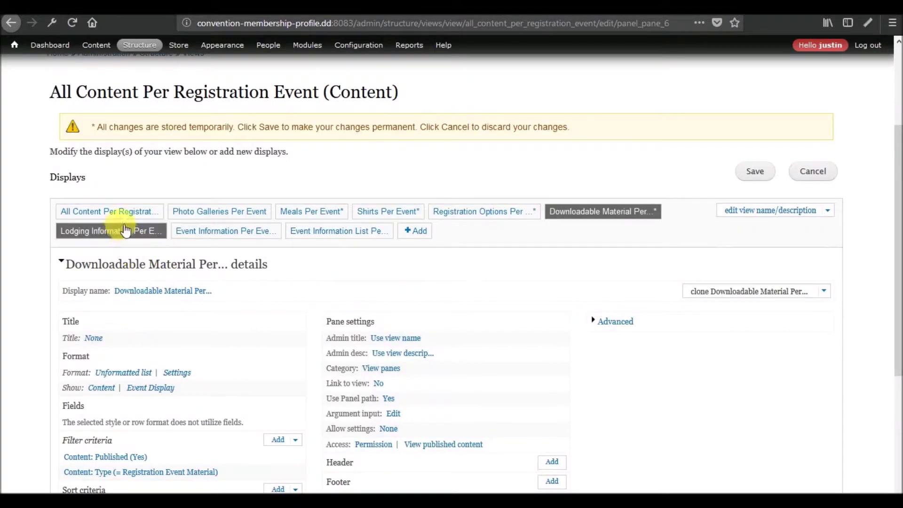
Step: Set the Lodging Information display's view mode to Event Display and apply it
{"action": "left_click", "coordinate": [120, 236]}
{"action": "scroll", "coordinate": [145, 287], "scroll_direction": "down", "scroll_amount": 8}
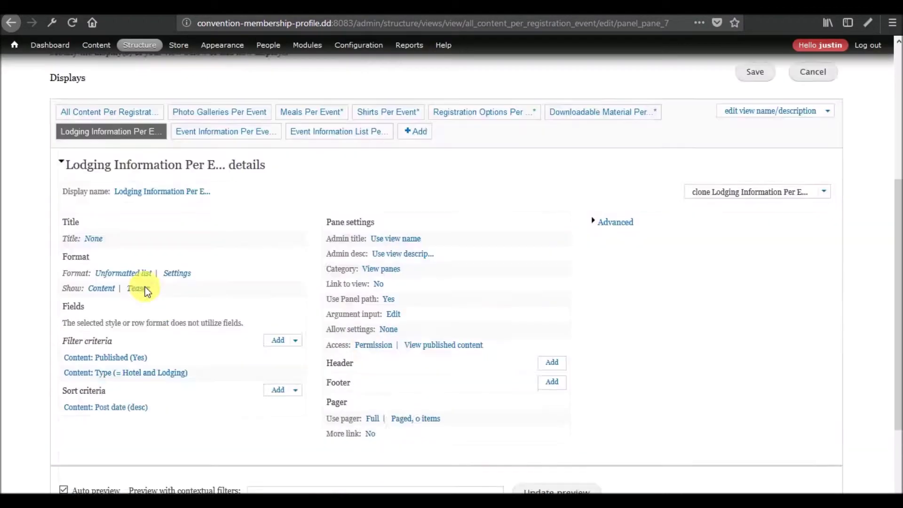
{"action": "scroll", "coordinate": [145, 287], "scroll_direction": "up", "scroll_amount": 4}
{"action": "left_click", "coordinate": [137, 340]}
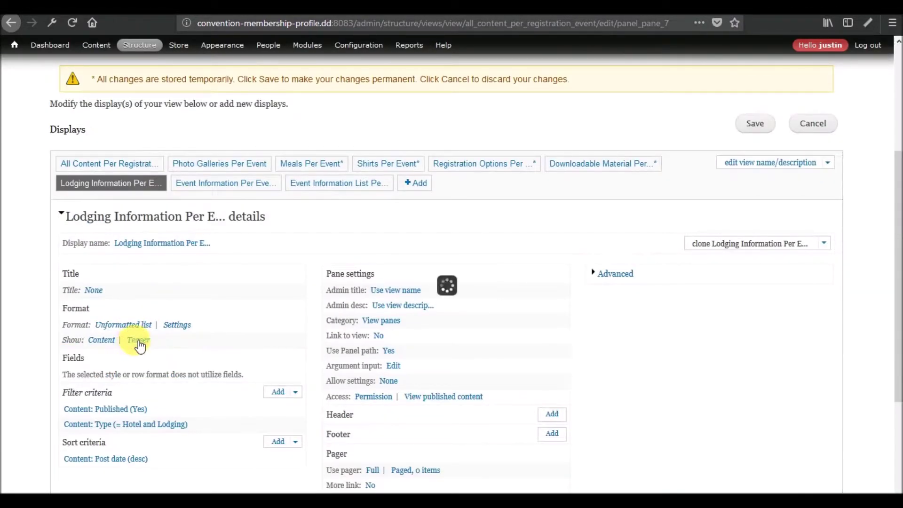
{"action": "left_click", "coordinate": [261, 285]}
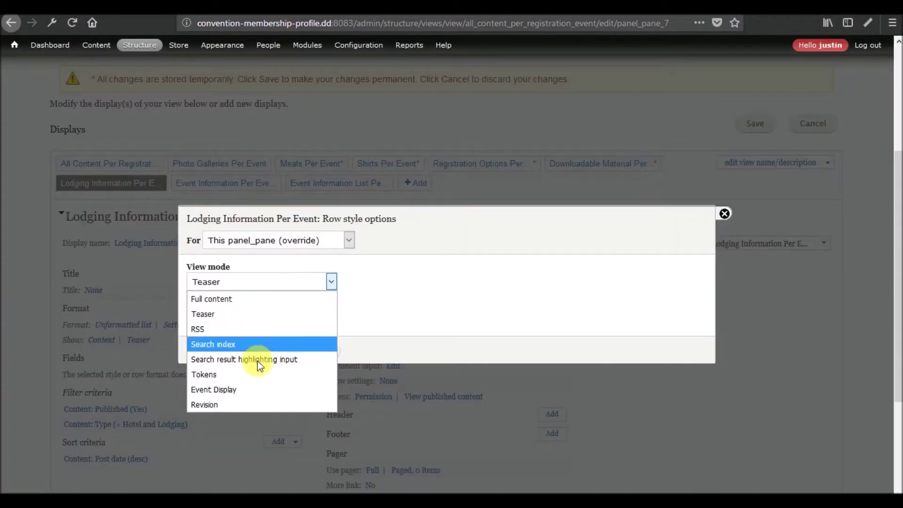
{"action": "left_click", "coordinate": [250, 390]}
{"action": "left_click", "coordinate": [219, 310]}
{"action": "left_click", "coordinate": [231, 351]}
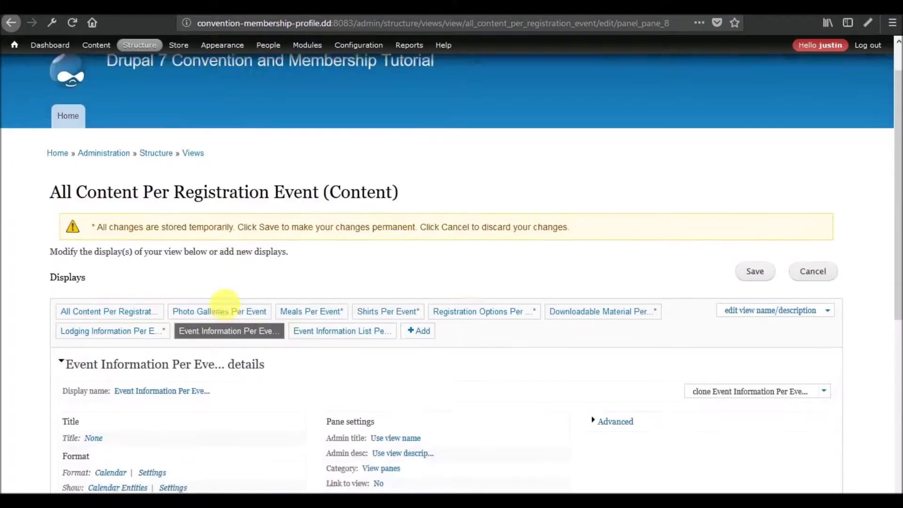
{"action": "scroll", "coordinate": [221, 302], "scroll_direction": "down", "scroll_amount": 5}
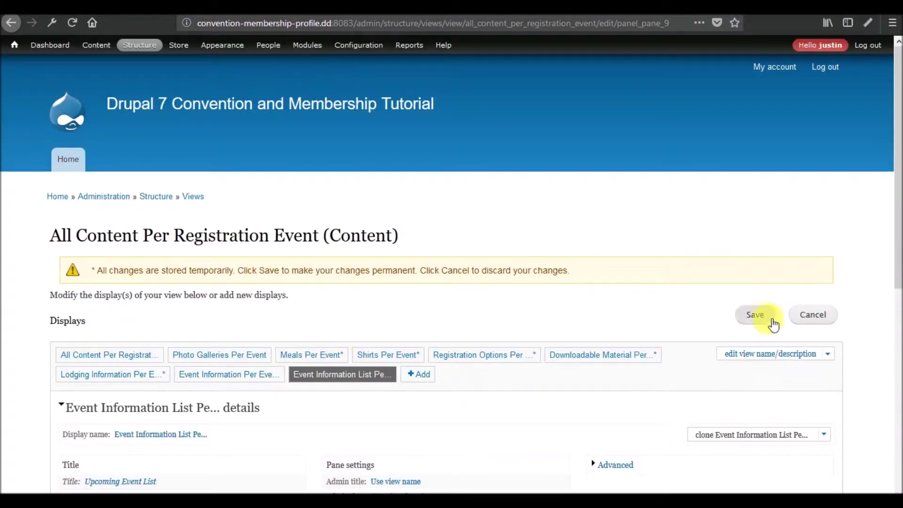
Step: Check the Event Information List display, then go back to Meals Per Event
{"action": "left_click", "coordinate": [759, 319]}
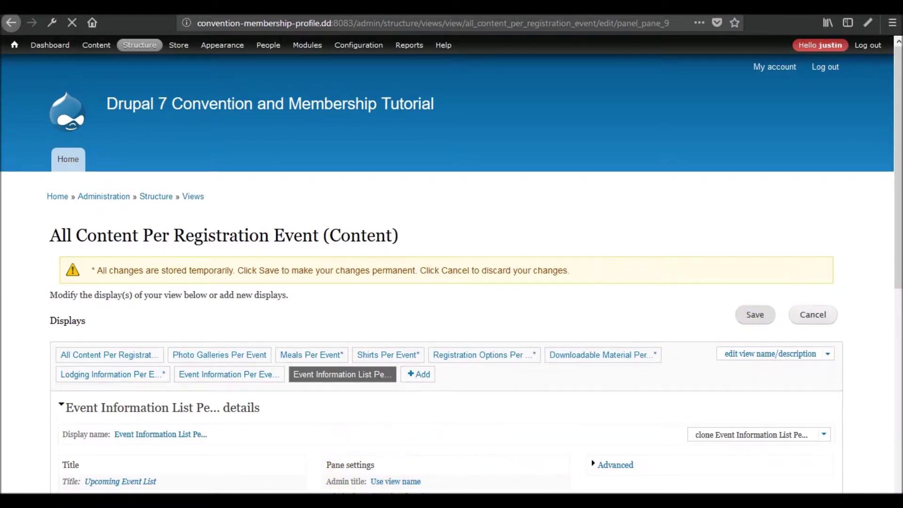
{"action": "scroll", "coordinate": [166, 392], "scroll_direction": "down", "scroll_amount": 5}
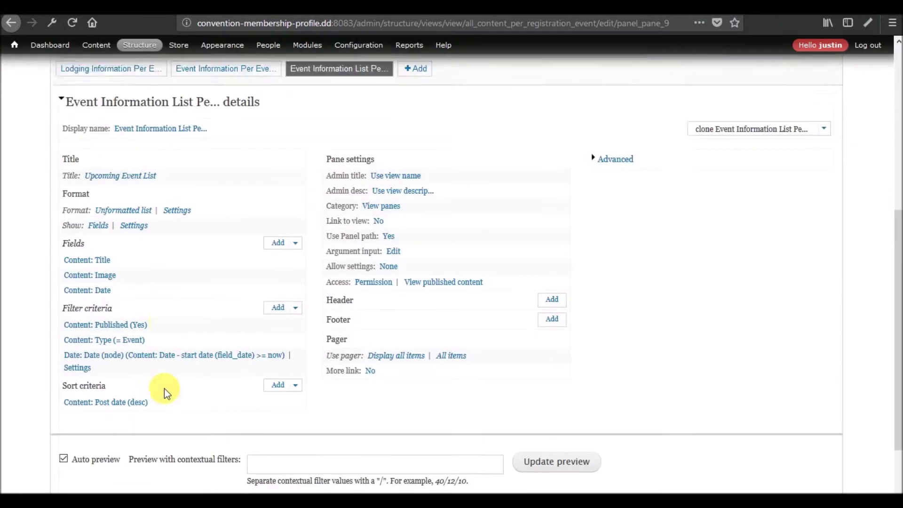
{"action": "scroll", "coordinate": [309, 204], "scroll_direction": "up", "scroll_amount": 6}
{"action": "left_click", "coordinate": [320, 290]}
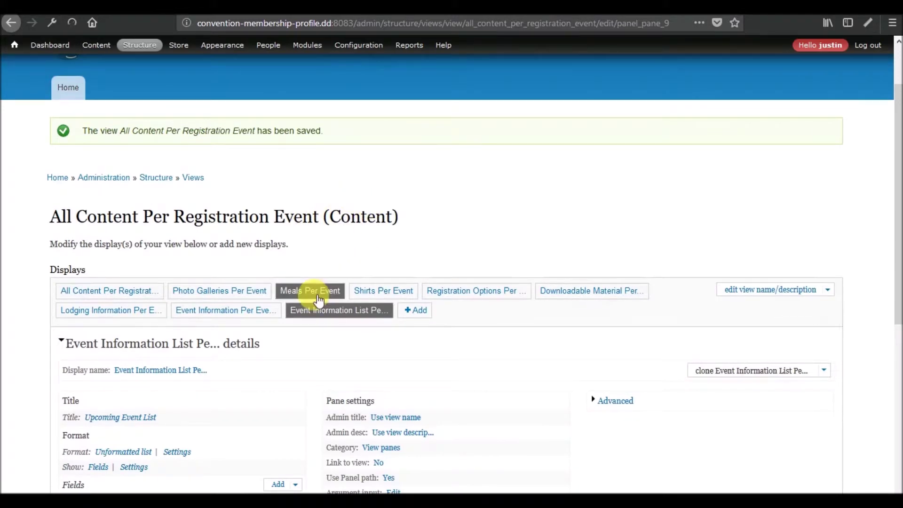
Step: Switch to the node/1 registration event page and scroll through its meal options and T-shirt listing
{"action": "scroll", "coordinate": [282, 292], "scroll_direction": "down", "scroll_amount": 4}
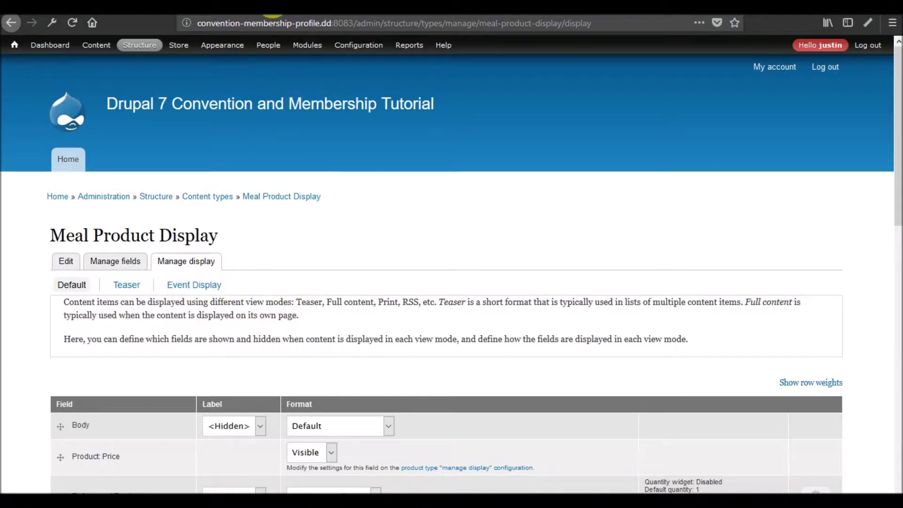
{"action": "left_click", "coordinate": [361, 7]}
{"action": "scroll", "coordinate": [333, 218], "scroll_direction": "down", "scroll_amount": 10}
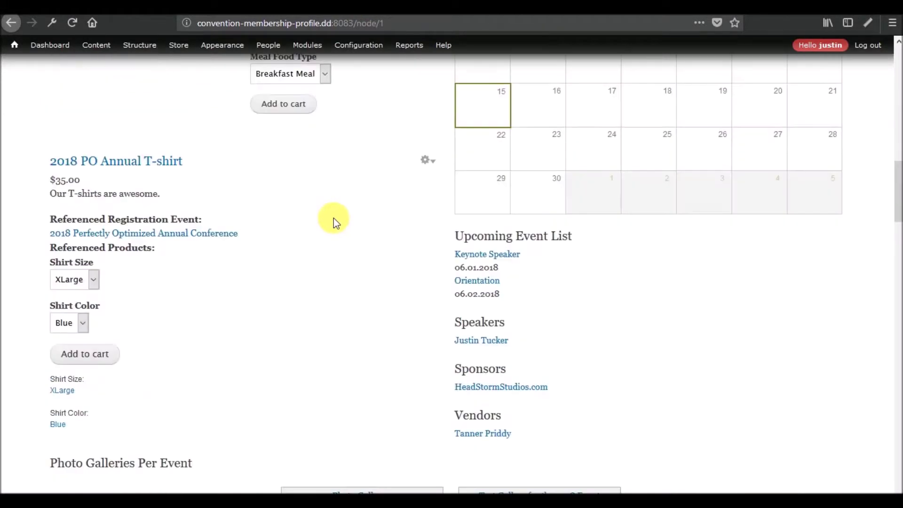
{"action": "scroll", "coordinate": [334, 219], "scroll_direction": "up", "scroll_amount": 10}
{"action": "scroll", "coordinate": [334, 218], "scroll_direction": "up", "scroll_amount": 3}
{"action": "scroll", "coordinate": [394, 376], "scroll_direction": "down", "scroll_amount": 6}
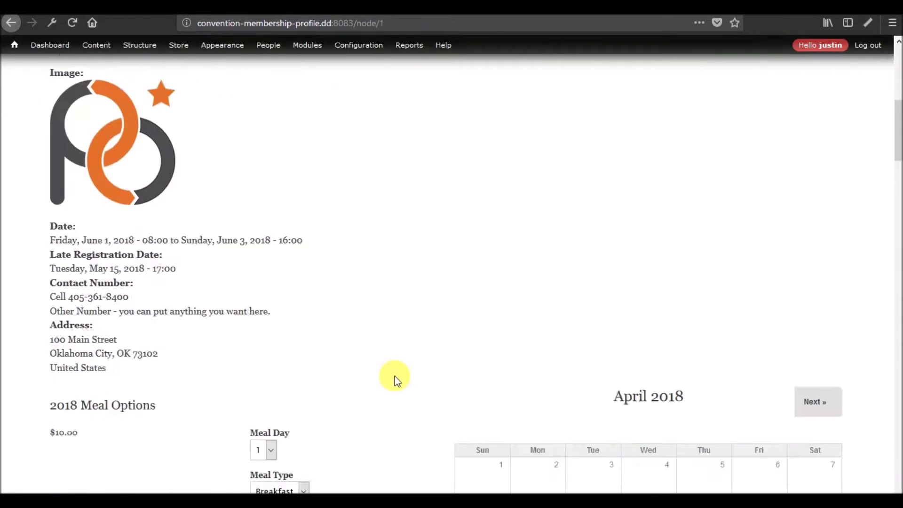
Step: Go back to the Meal Product Display Manage display page and review its Default field formats
{"action": "left_click", "coordinate": [231, 7]}
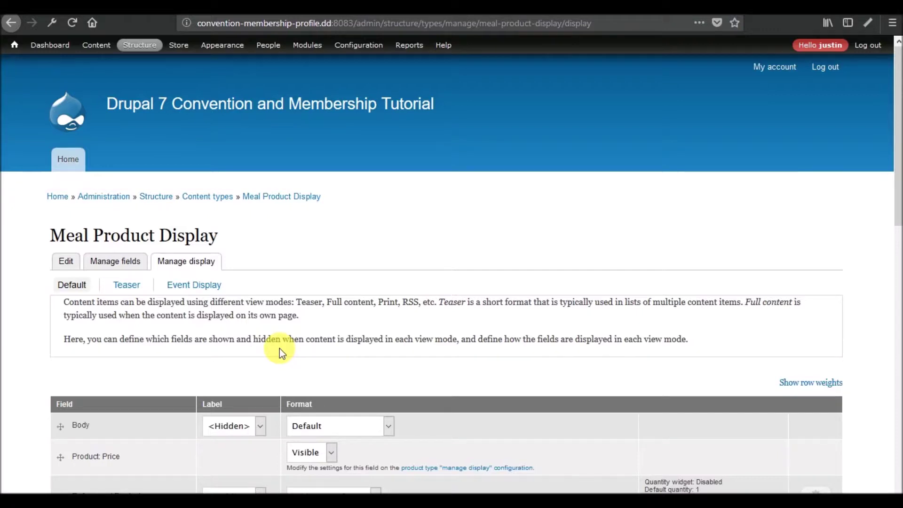
{"action": "scroll", "coordinate": [280, 348], "scroll_direction": "down", "scroll_amount": 5}
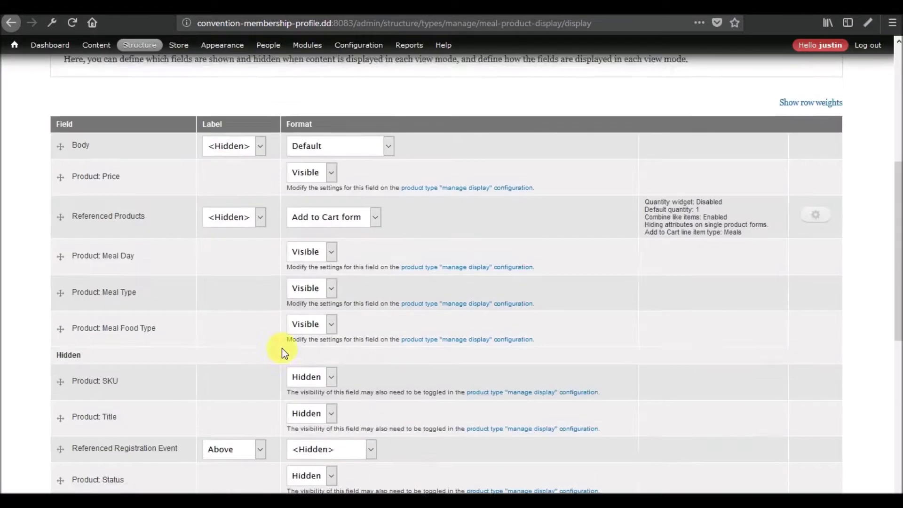
{"action": "scroll", "coordinate": [219, 344], "scroll_direction": "up", "scroll_amount": 3}
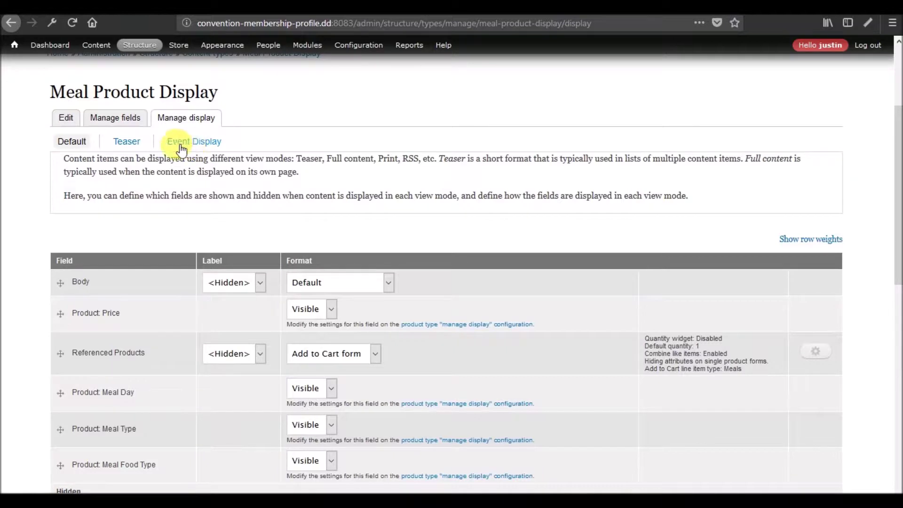
{"action": "scroll", "coordinate": [270, 200], "scroll_direction": "up", "scroll_amount": 3}
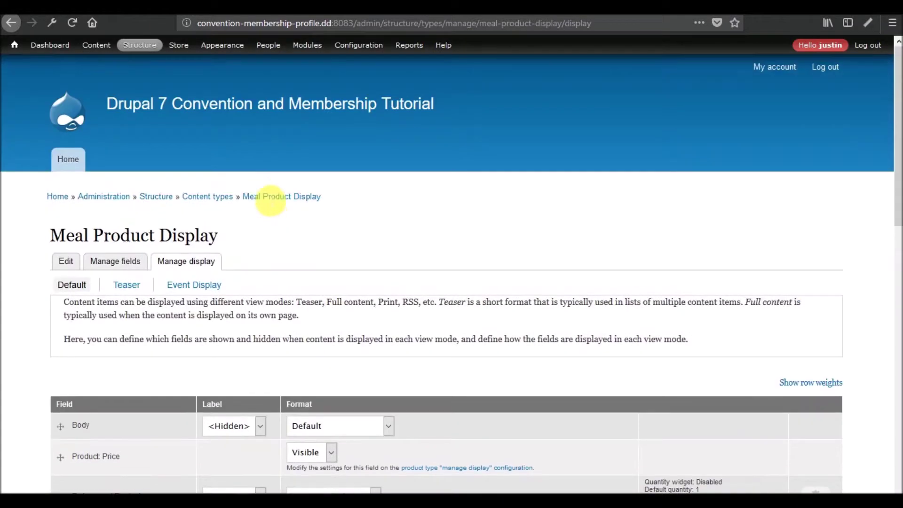
{"action": "left_click", "coordinate": [270, 198]}
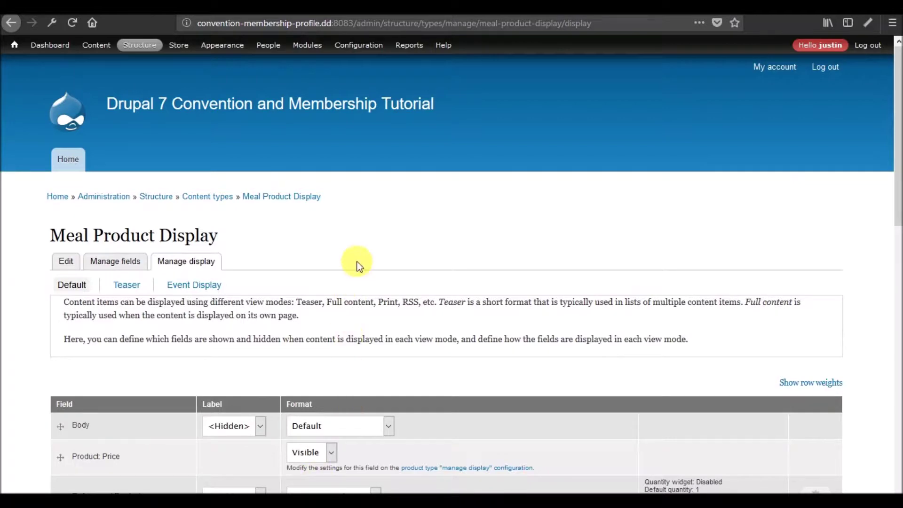
{"action": "scroll", "coordinate": [357, 262], "scroll_direction": "down", "scroll_amount": 4}
{"action": "scroll", "coordinate": [357, 262], "scroll_direction": "up", "scroll_amount": 4}
Step: Open the Content types list and inspect the Event content type's Event Display settings
{"action": "mouse_move", "coordinate": [140, 45]}
{"action": "left_click", "coordinate": [180, 90]}
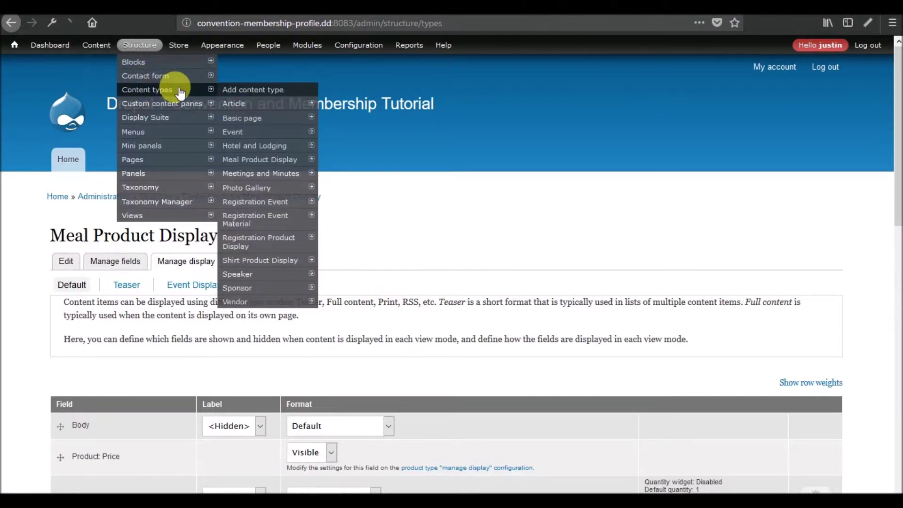
{"action": "scroll", "coordinate": [260, 200], "scroll_direction": "down", "scroll_amount": 4}
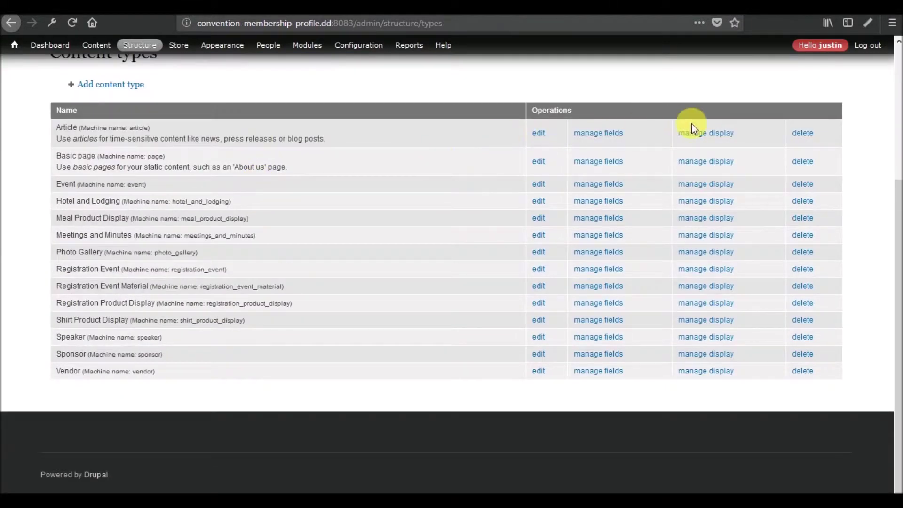
{"action": "left_click", "coordinate": [707, 187]}
{"action": "scroll", "coordinate": [451, 238], "scroll_direction": "down", "scroll_amount": 3}
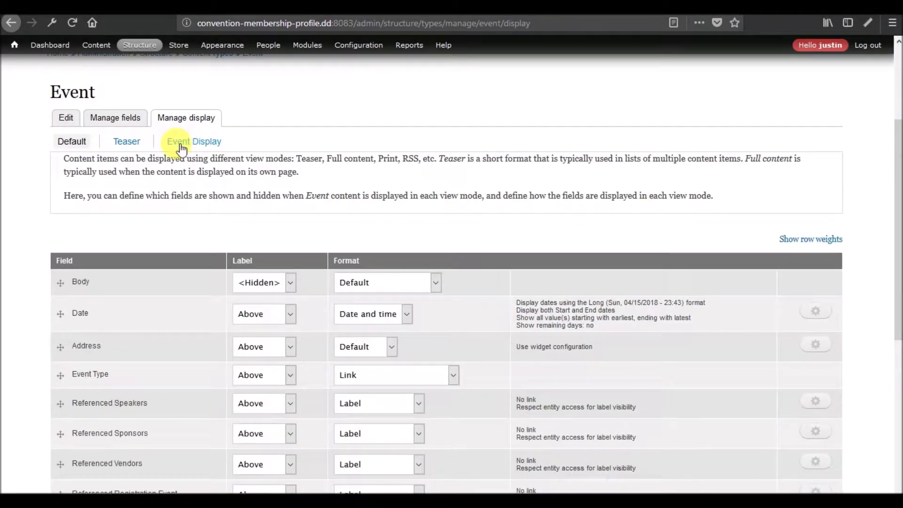
{"action": "left_click", "coordinate": [180, 146]}
{"action": "scroll", "coordinate": [173, 233], "scroll_direction": "down", "scroll_amount": 5}
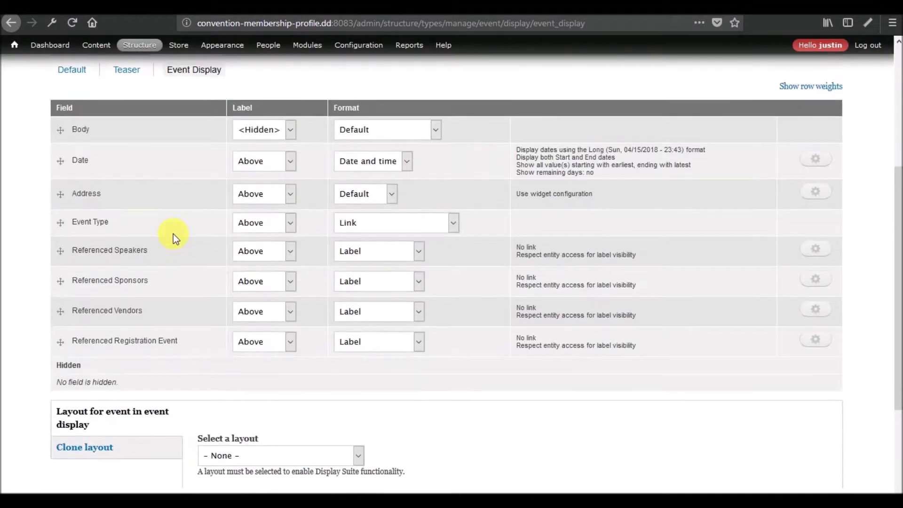
{"action": "scroll", "coordinate": [173, 233], "scroll_direction": "up", "scroll_amount": 3}
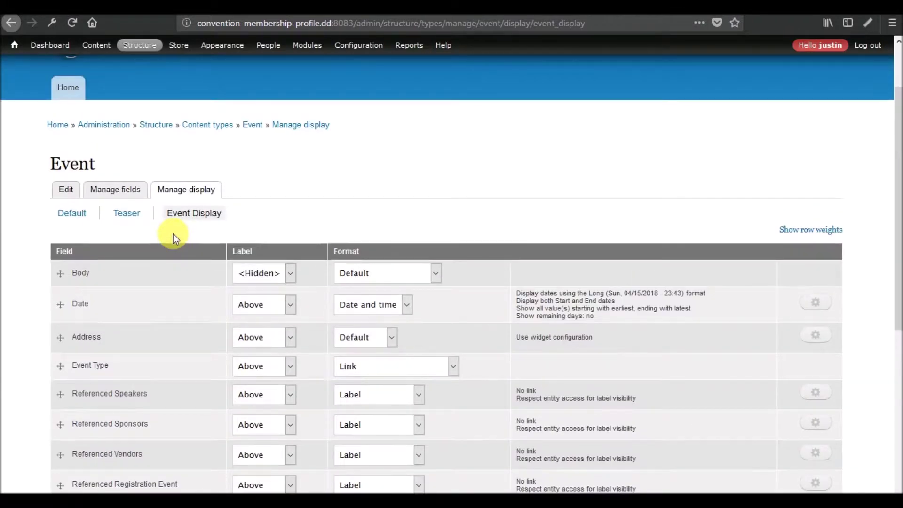
Step: Return to Content types and inspect the Photo Gallery content type's display settings
{"action": "left_click", "coordinate": [218, 125]}
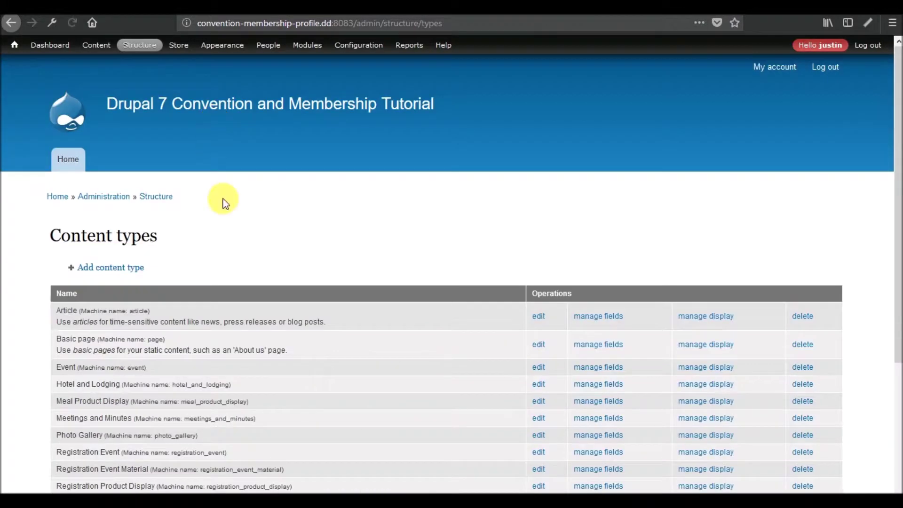
{"action": "scroll", "coordinate": [246, 232], "scroll_direction": "down", "scroll_amount": 4}
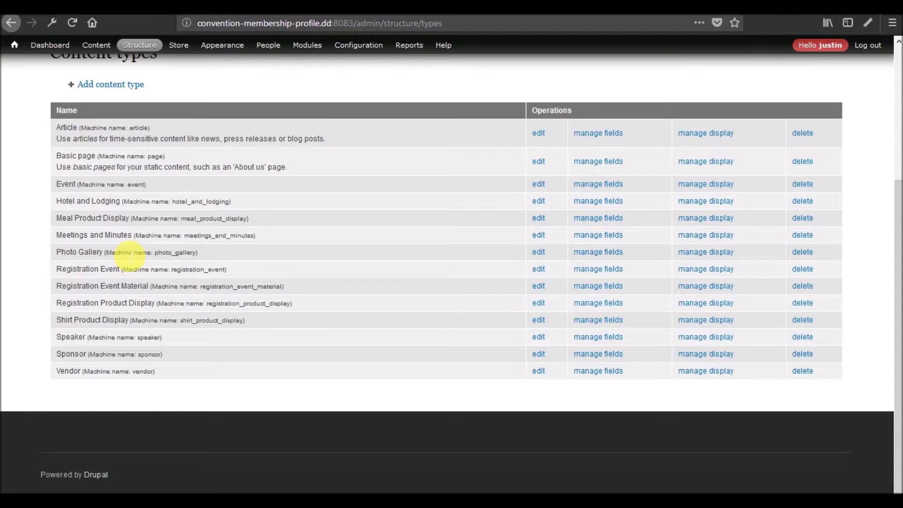
{"action": "left_click", "coordinate": [706, 252]}
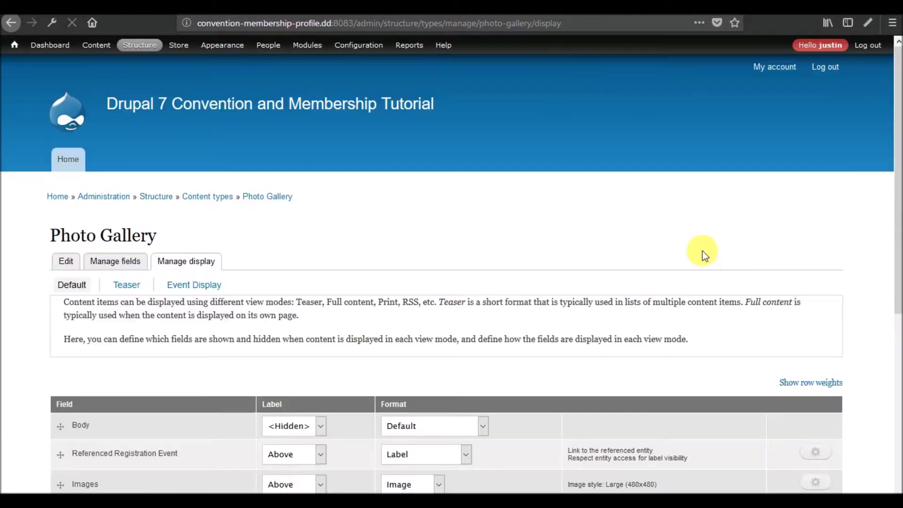
{"action": "scroll", "coordinate": [346, 286], "scroll_direction": "down", "scroll_amount": 5}
{"action": "scroll", "coordinate": [179, 155], "scroll_direction": "up", "scroll_amount": 5}
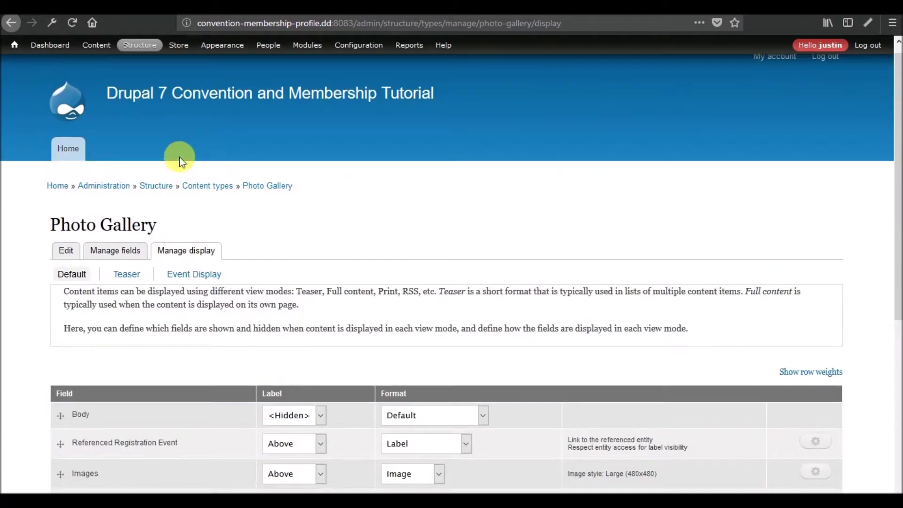
{"action": "scroll", "coordinate": [209, 297], "scroll_direction": "down", "scroll_amount": 5}
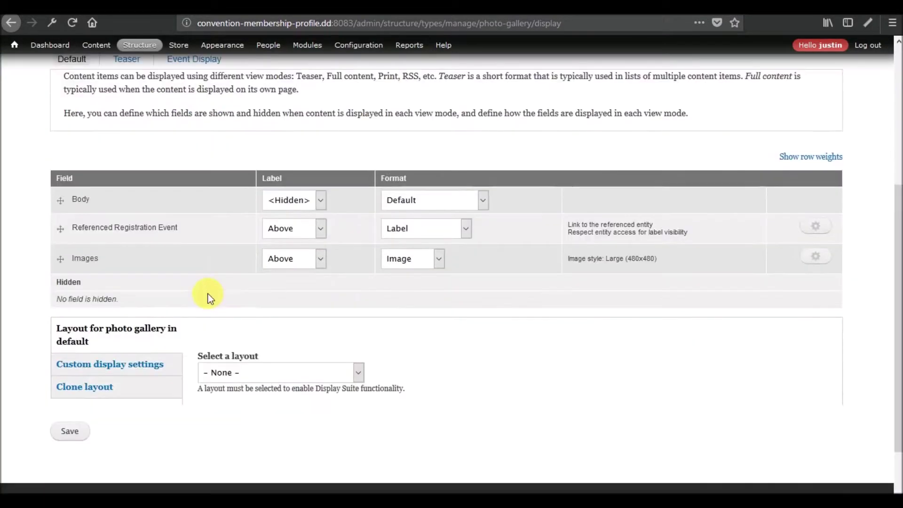
{"action": "scroll", "coordinate": [207, 297], "scroll_direction": "up", "scroll_amount": 5}
Step: Return to Content types and open the Vendor content type's Manage display page
{"action": "left_click", "coordinate": [193, 195]}
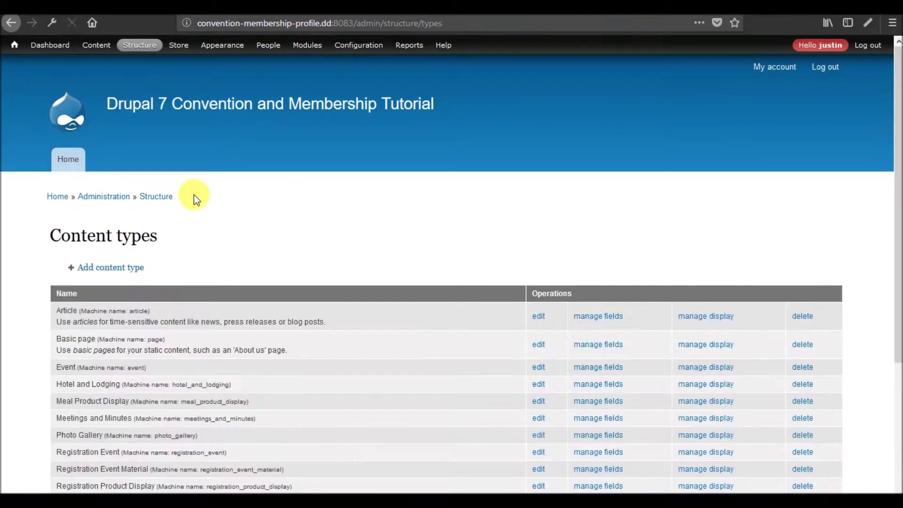
{"action": "scroll", "coordinate": [205, 253], "scroll_direction": "down", "scroll_amount": 4}
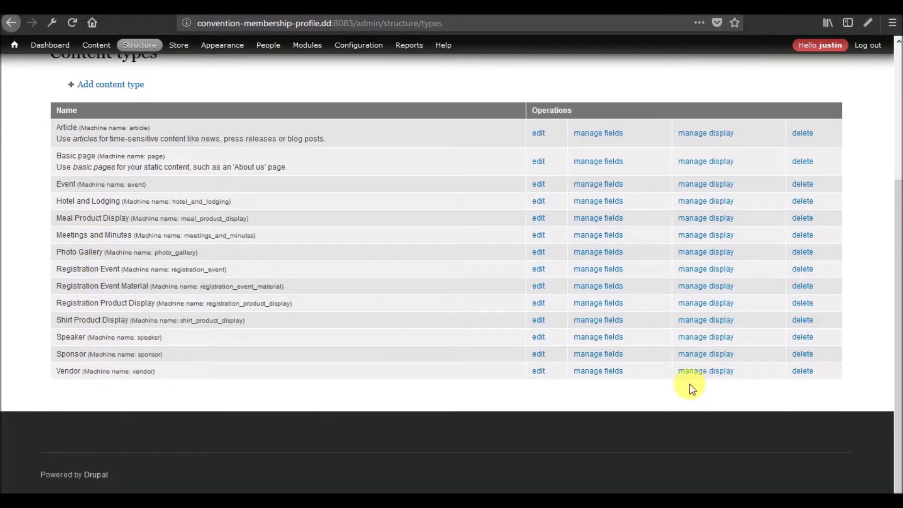
{"action": "left_click", "coordinate": [704, 374]}
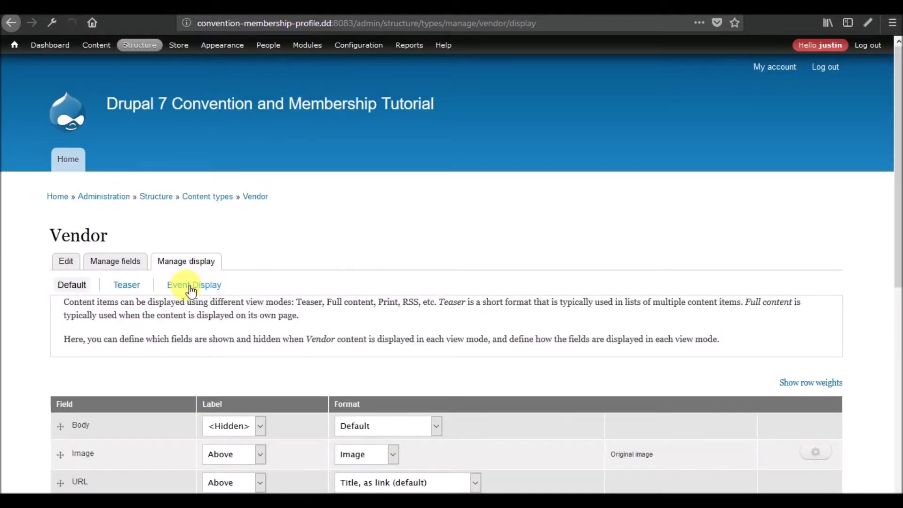
Step: In Vendor's Event Display, put Image in First Column with 300 by 300 style linked to content
{"action": "left_click", "coordinate": [190, 287]}
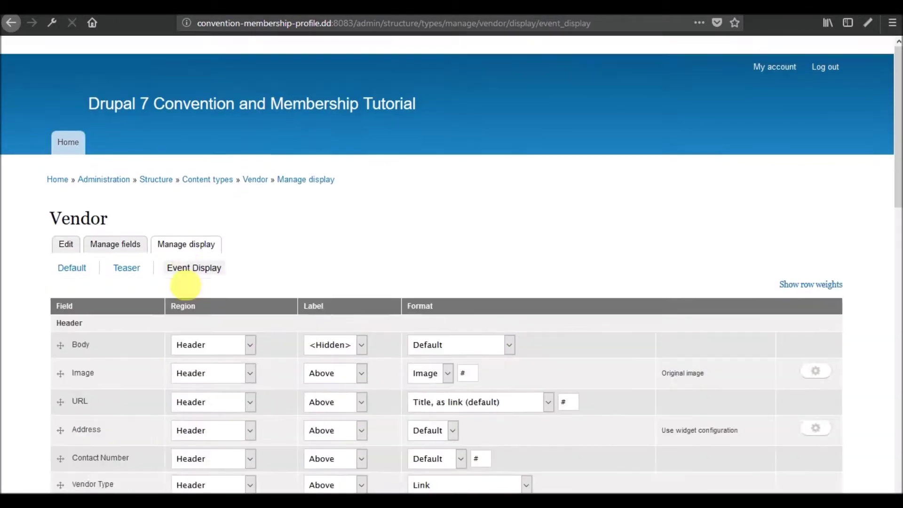
{"action": "scroll", "coordinate": [211, 288], "scroll_direction": "down", "scroll_amount": 8}
{"action": "scroll", "coordinate": [210, 286], "scroll_direction": "up", "scroll_amount": 4}
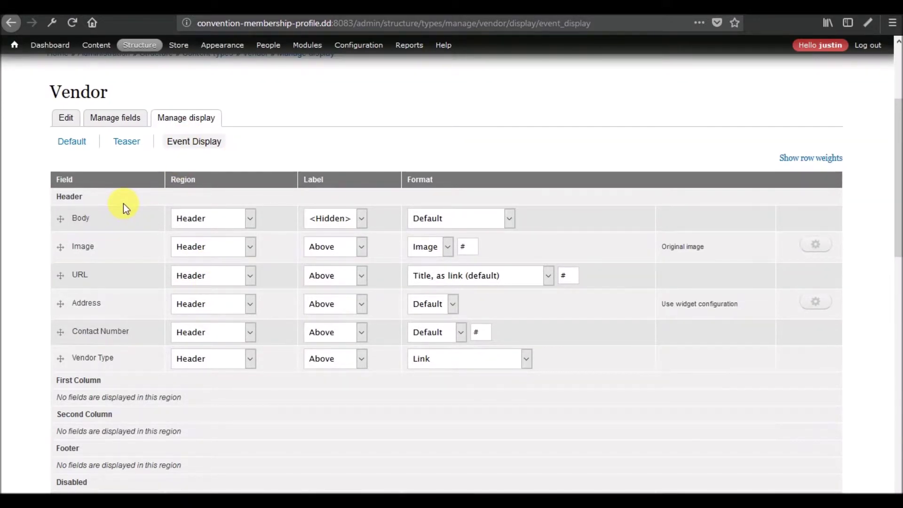
{"action": "scroll", "coordinate": [124, 203], "scroll_direction": "down", "scroll_amount": 6}
{"action": "scroll", "coordinate": [123, 203], "scroll_direction": "up", "scroll_amount": 6}
{"action": "left_click", "coordinate": [251, 247]}
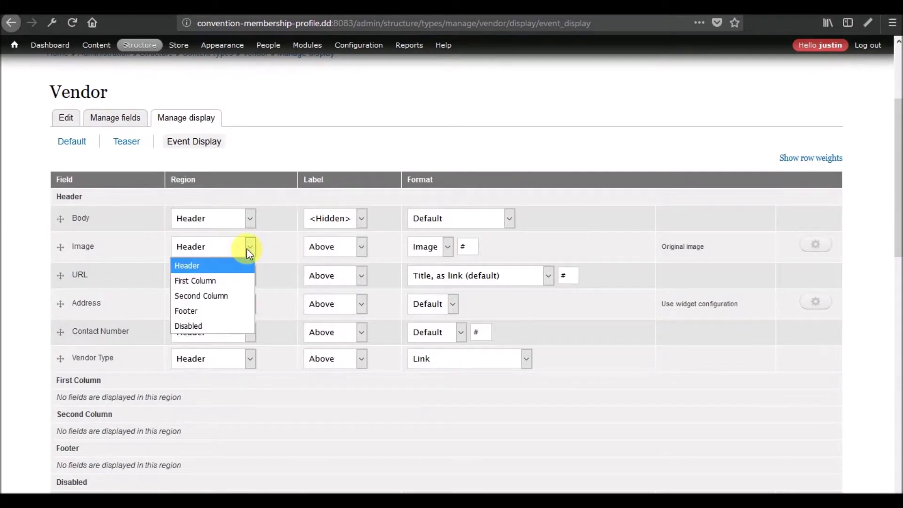
{"action": "left_click", "coordinate": [225, 280]}
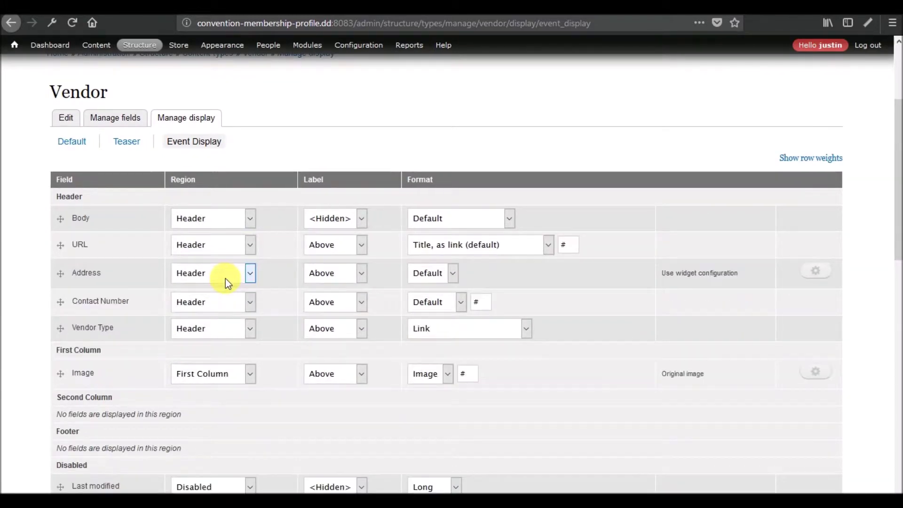
{"action": "left_click", "coordinate": [817, 373]}
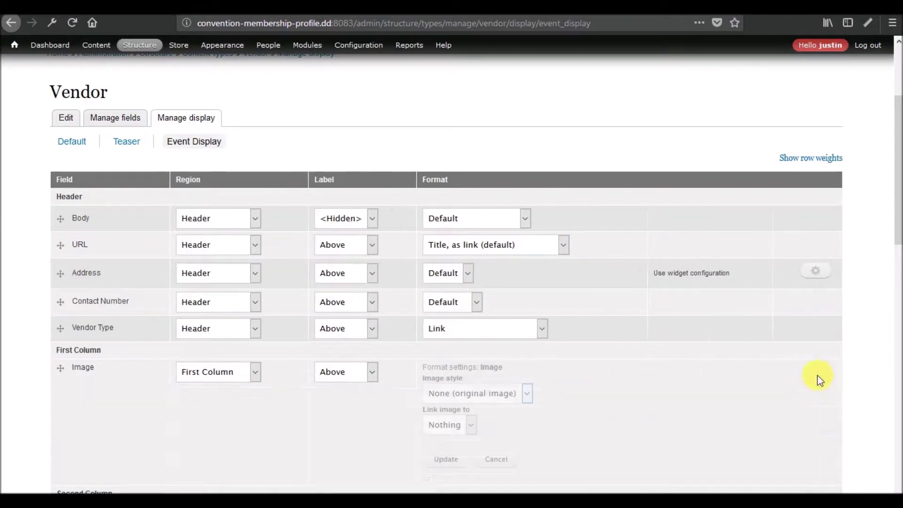
{"action": "left_click", "coordinate": [517, 393]}
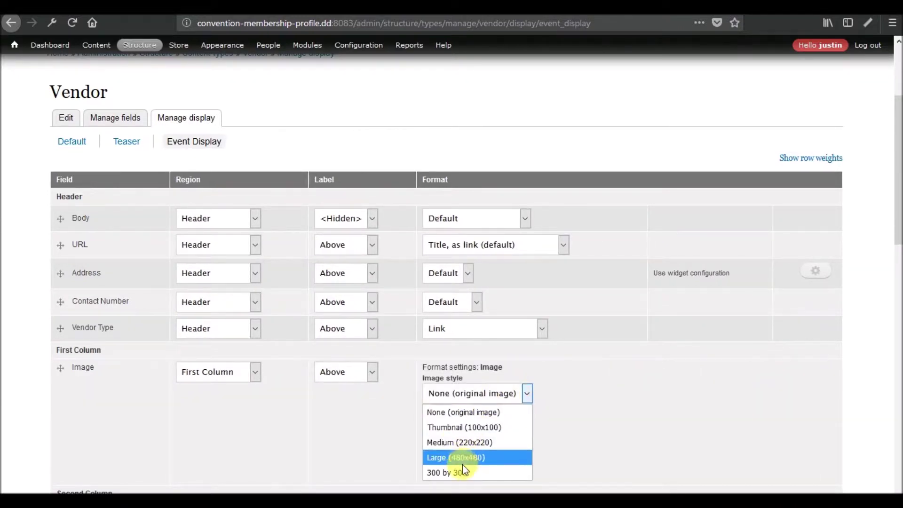
{"action": "left_click", "coordinate": [462, 467]}
{"action": "left_click", "coordinate": [471, 426]}
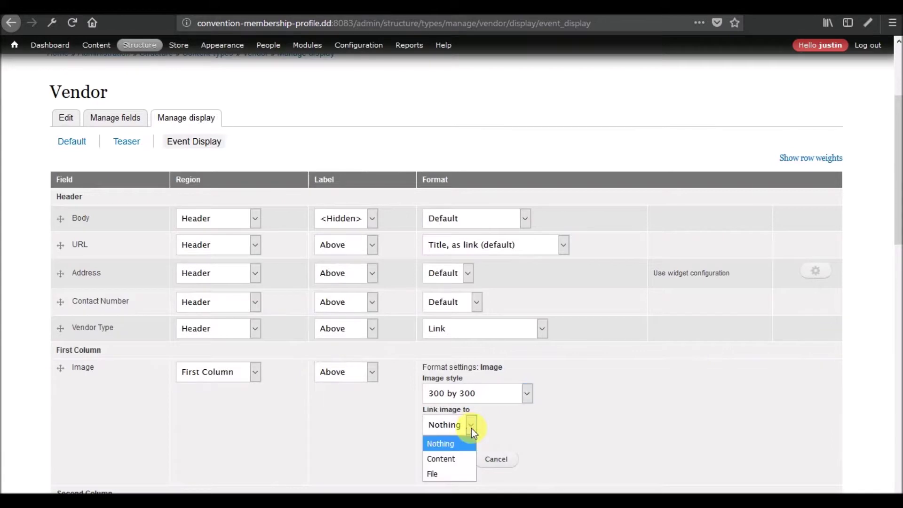
{"action": "left_click", "coordinate": [441, 458]}
{"action": "left_click", "coordinate": [444, 461]}
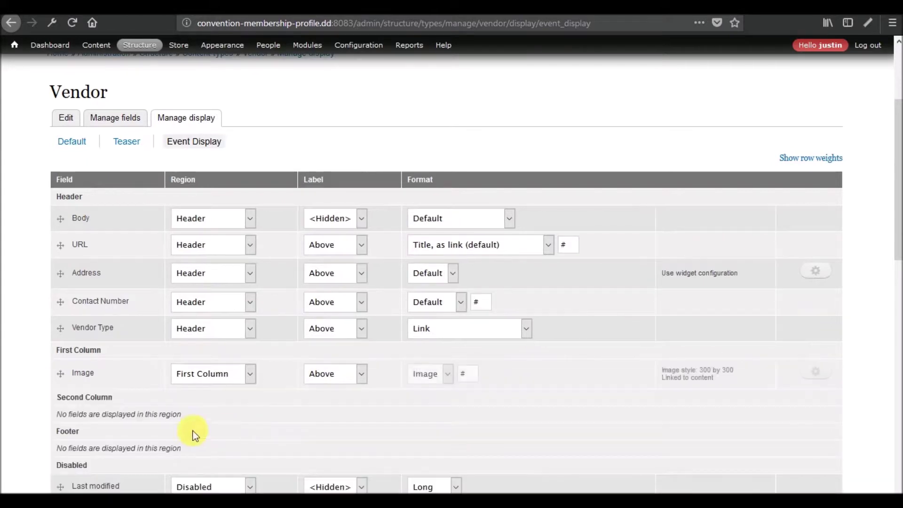
Step: Move Address, URL and Contact Number to Second Column, Body to Footer, and hide Vendor Type
{"action": "scroll", "coordinate": [188, 418], "scroll_direction": "down", "scroll_amount": 3}
{"action": "scroll", "coordinate": [187, 291], "scroll_direction": "up", "scroll_amount": 3}
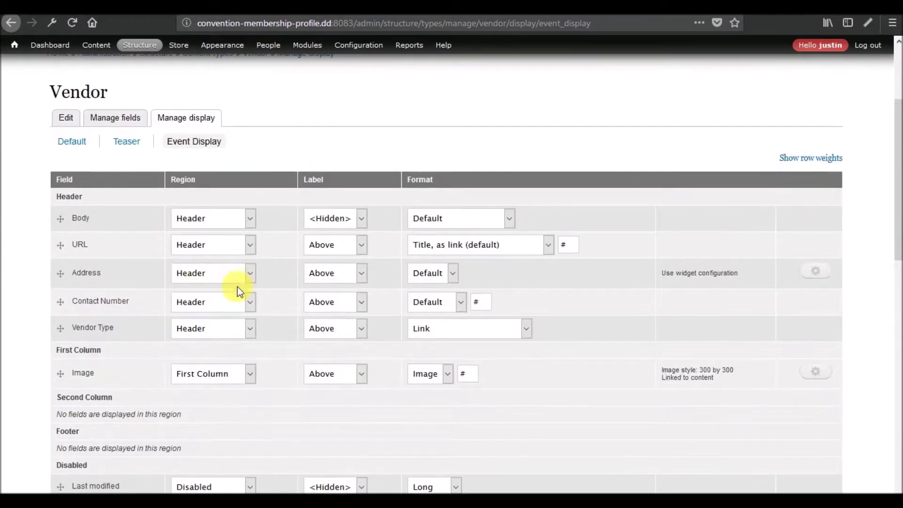
{"action": "left_click", "coordinate": [251, 278]}
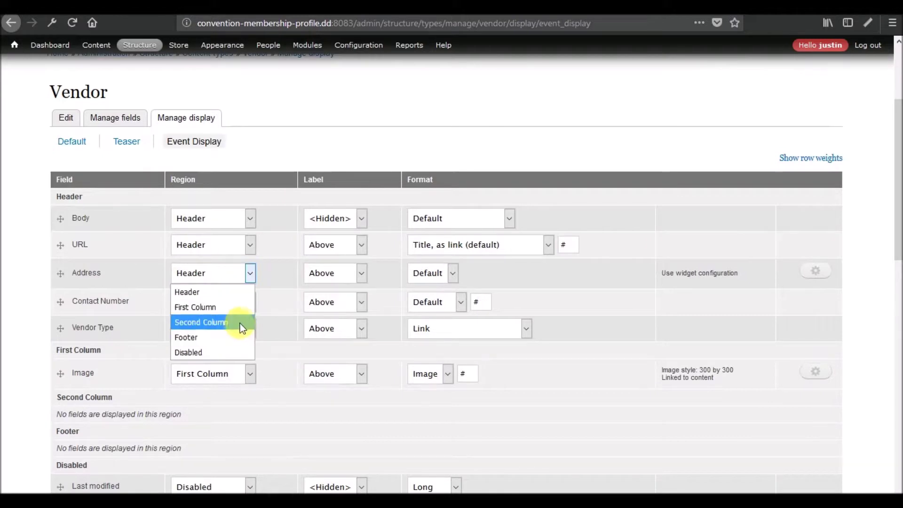
{"action": "left_click", "coordinate": [240, 323]}
{"action": "left_click", "coordinate": [253, 244]}
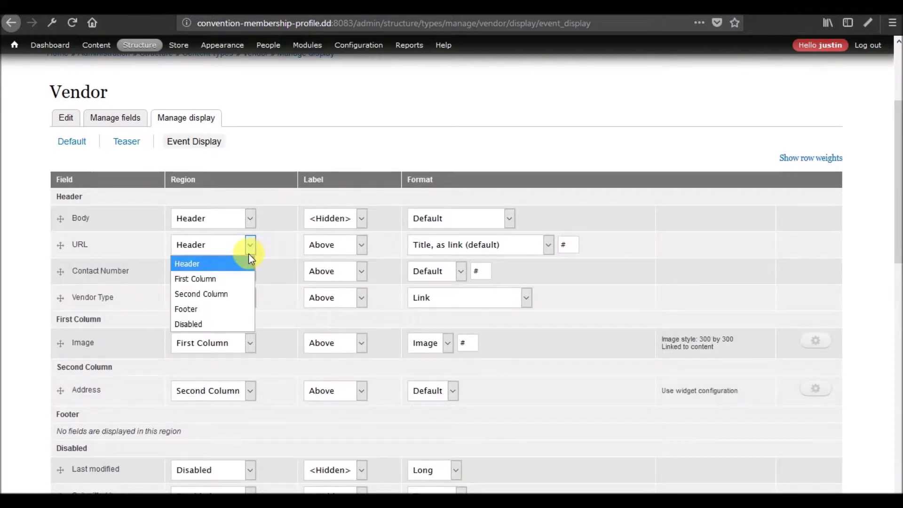
{"action": "left_click", "coordinate": [241, 290]}
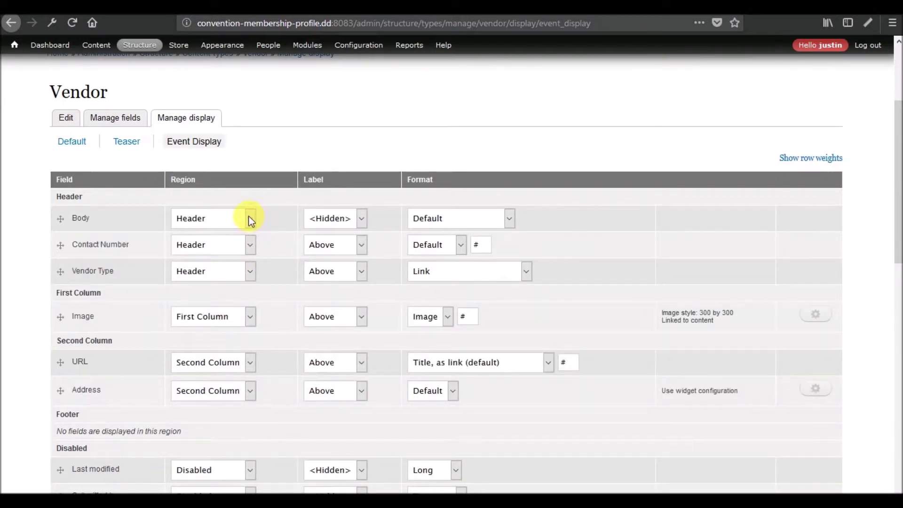
{"action": "left_click", "coordinate": [248, 218]}
{"action": "left_click", "coordinate": [223, 281]}
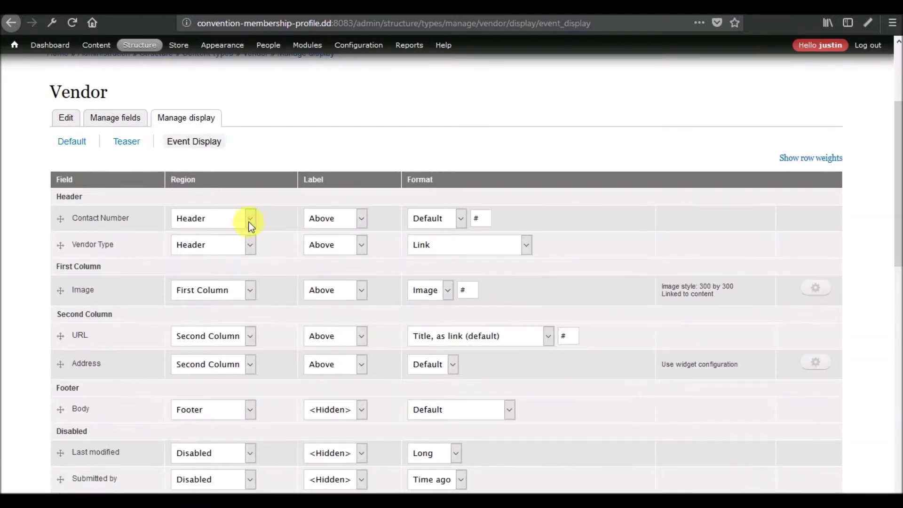
{"action": "left_click", "coordinate": [249, 219]}
{"action": "left_click", "coordinate": [238, 272]}
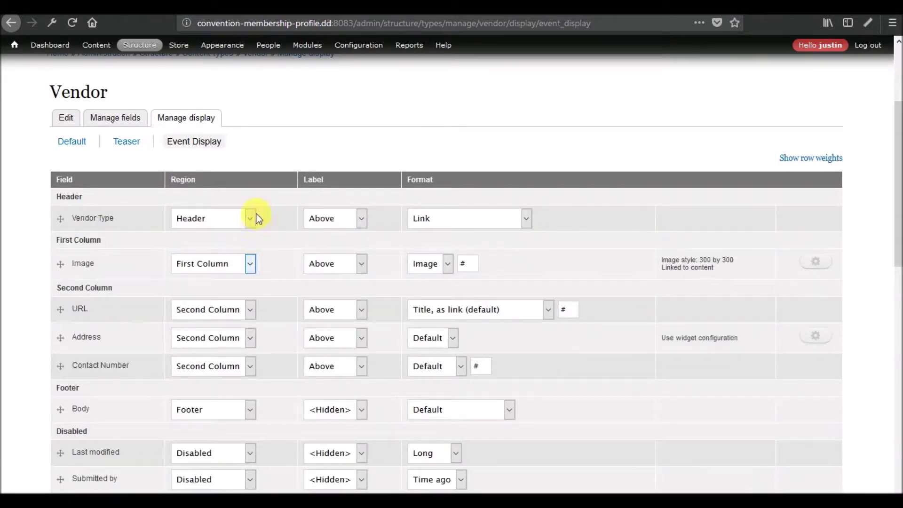
{"action": "left_click", "coordinate": [253, 217]}
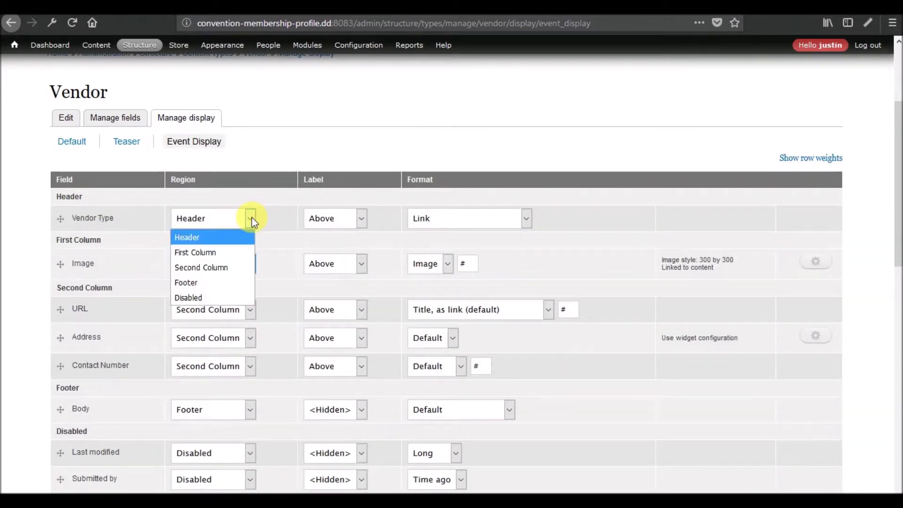
{"action": "left_click", "coordinate": [229, 297]}
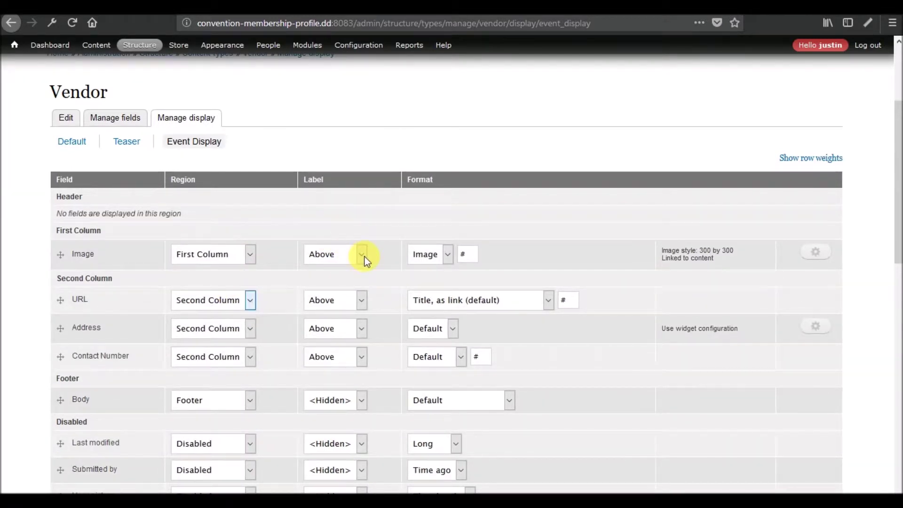
Step: Hide the Image, URL, Address and Contact Number labels, and order Address and Contact Number above URL
{"action": "left_click", "coordinate": [362, 254]}
{"action": "left_click", "coordinate": [341, 306]}
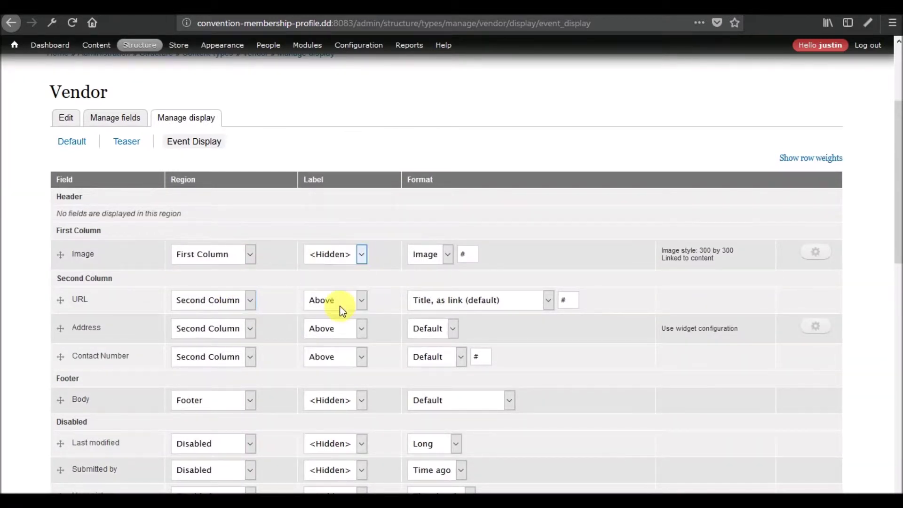
{"action": "scroll", "coordinate": [381, 259], "scroll_direction": "down", "scroll_amount": 3}
{"action": "left_click", "coordinate": [360, 236]}
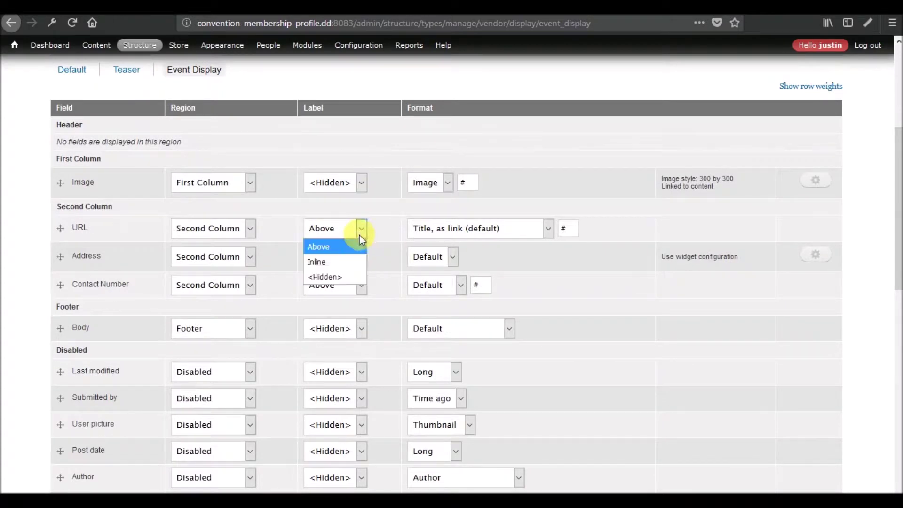
{"action": "left_click", "coordinate": [352, 272]}
{"action": "left_click", "coordinate": [364, 256]}
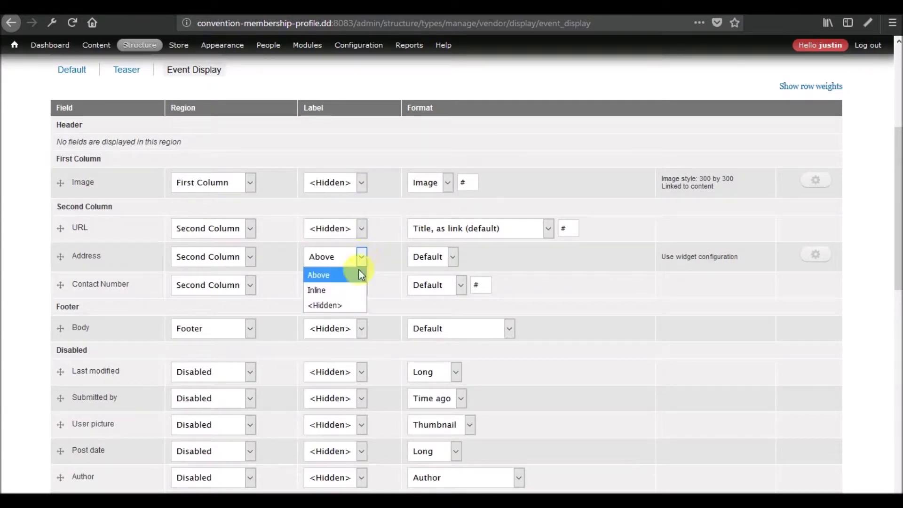
{"action": "left_click", "coordinate": [346, 302]}
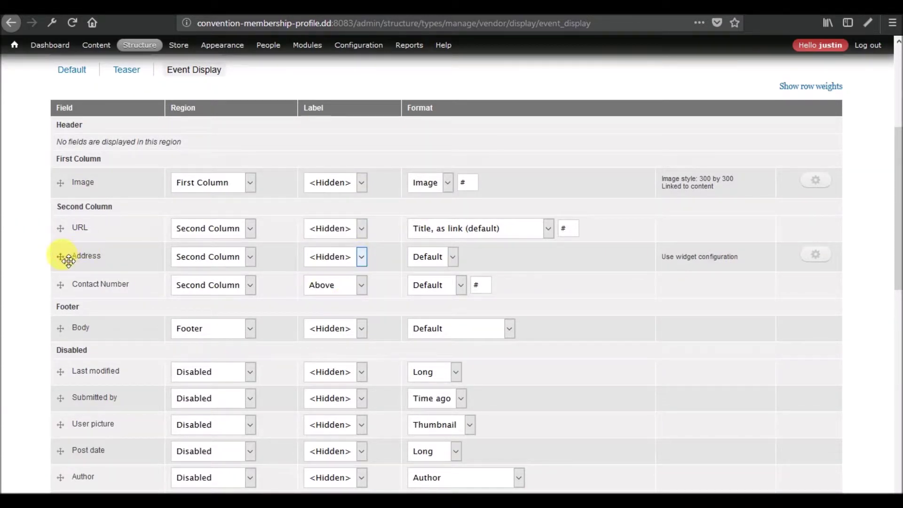
{"action": "left_click_drag", "start_coordinate": [68, 260], "coordinate": [61, 235]}
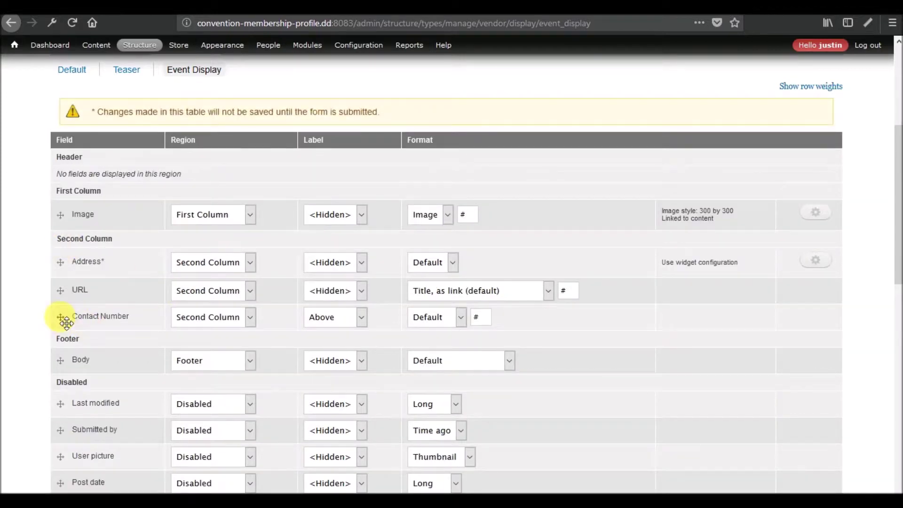
{"action": "left_click_drag", "start_coordinate": [66, 323], "coordinate": [61, 292]}
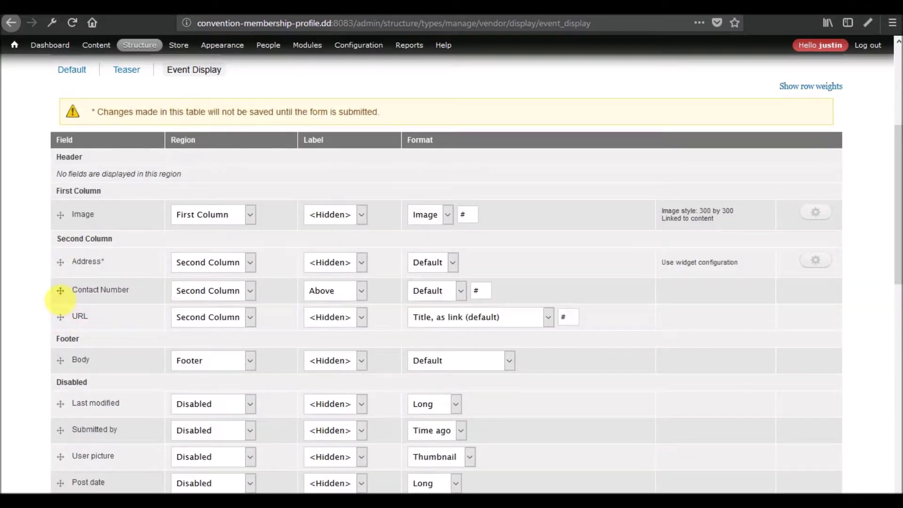
{"action": "left_click", "coordinate": [365, 291]}
{"action": "left_click", "coordinate": [351, 338]}
Step: Place Title in the Header region and save the Vendor Event Display layout
{"action": "scroll", "coordinate": [11, 335], "scroll_direction": "down", "scroll_amount": 3}
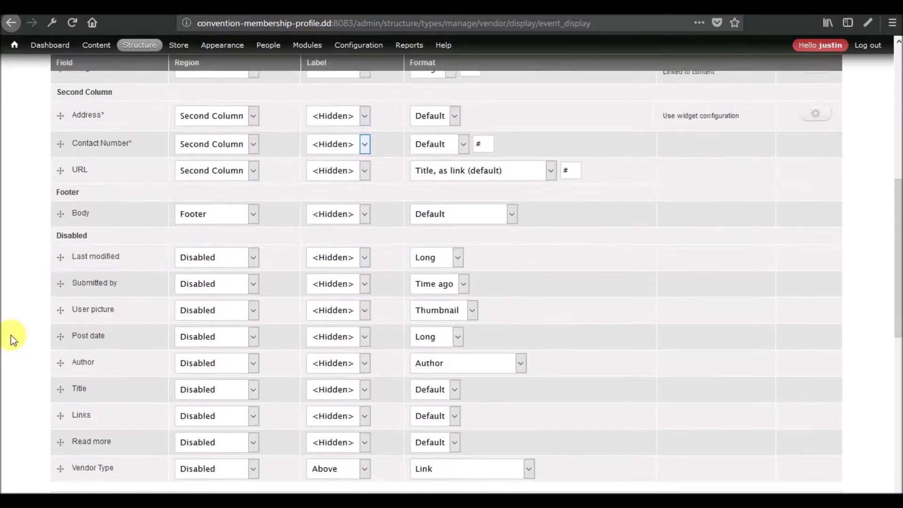
{"action": "scroll", "coordinate": [10, 335], "scroll_direction": "down", "scroll_amount": 2}
{"action": "scroll", "coordinate": [10, 335], "scroll_direction": "up", "scroll_amount": 3}
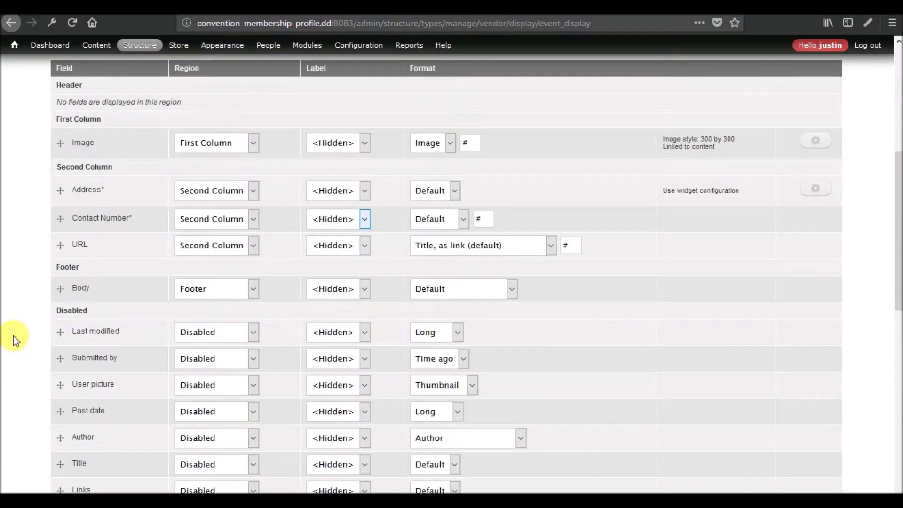
{"action": "left_click", "coordinate": [234, 461]}
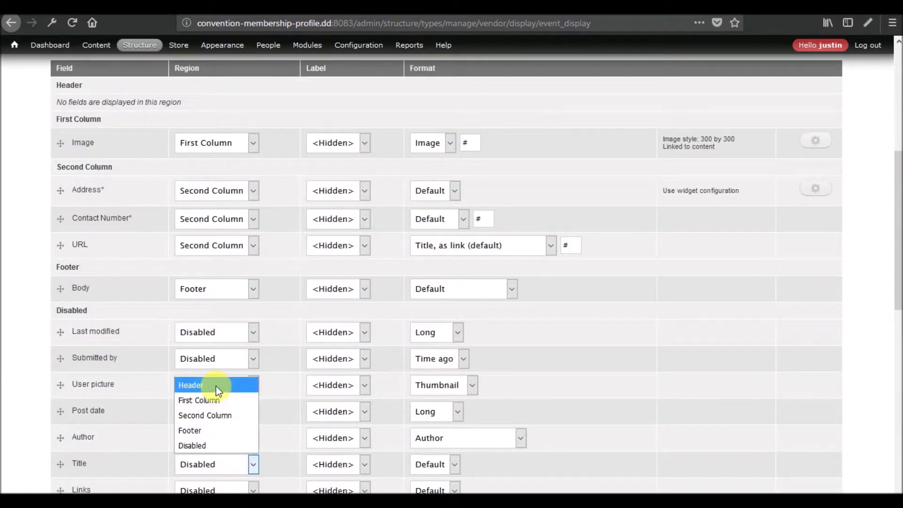
{"action": "left_click", "coordinate": [217, 386]}
{"action": "scroll", "coordinate": [4, 399], "scroll_direction": "down", "scroll_amount": 8}
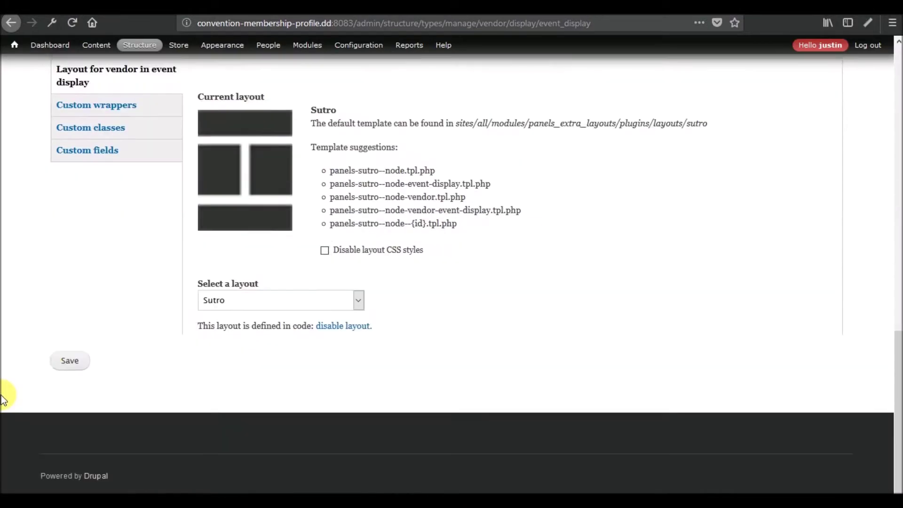
{"action": "left_click", "coordinate": [68, 360]}
{"action": "scroll", "coordinate": [30, 360], "scroll_direction": "up", "scroll_amount": 10}
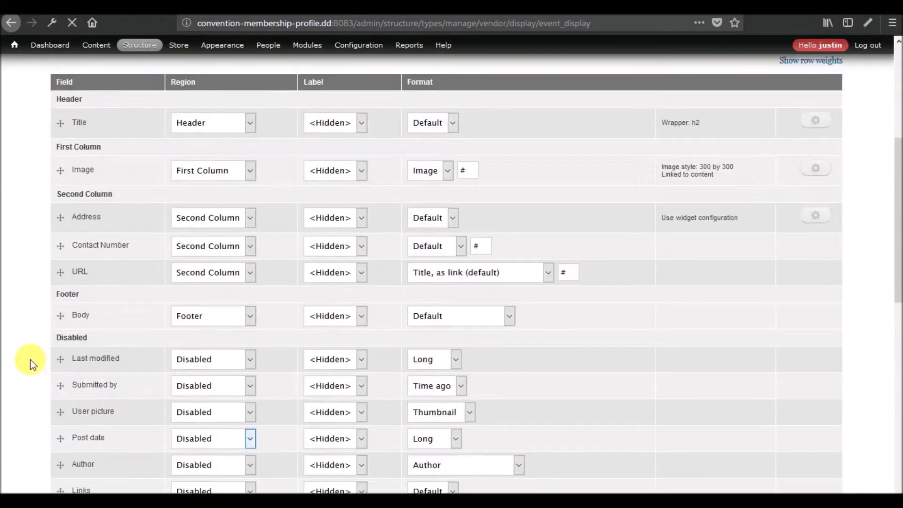
{"action": "scroll", "coordinate": [30, 359], "scroll_direction": "down", "scroll_amount": 6}
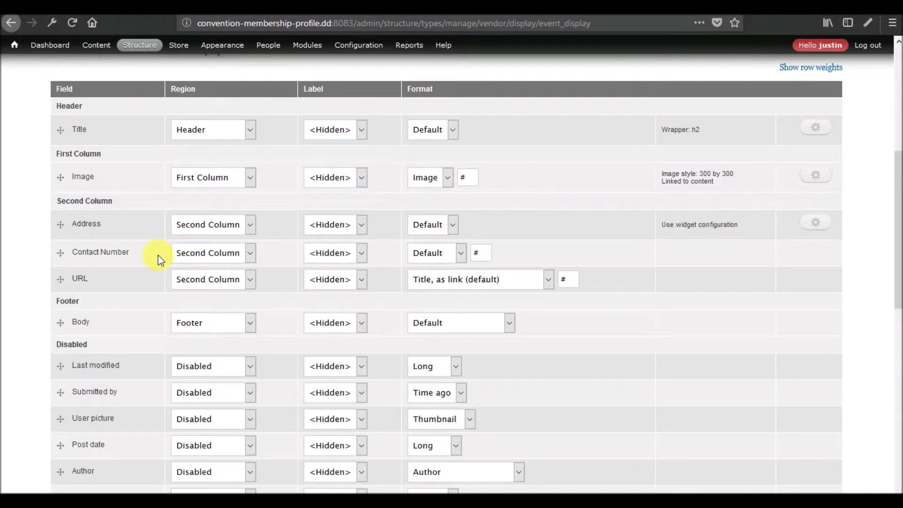
{"action": "scroll", "coordinate": [158, 255], "scroll_direction": "up", "scroll_amount": 3}
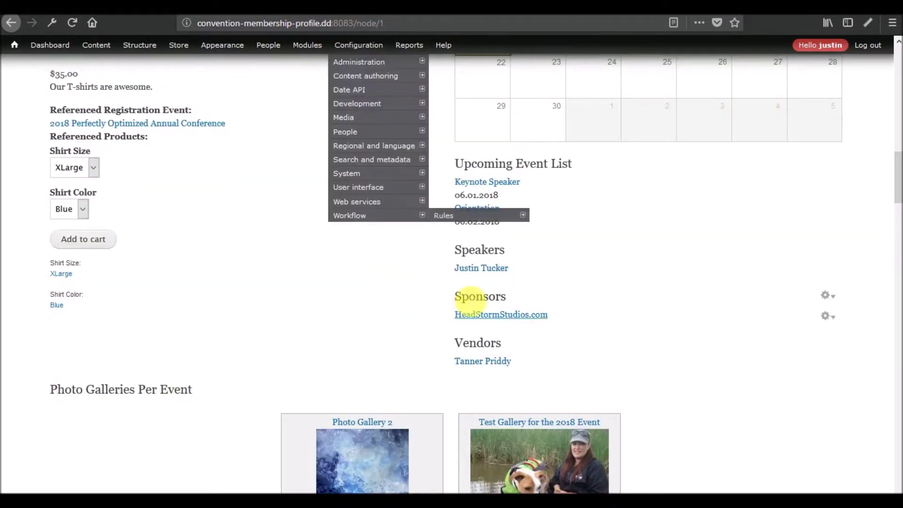
Step: From the Speakers block's gear menu, edit the Speaker Sponsor Vendor Displays view
{"action": "left_click", "coordinate": [828, 249]}
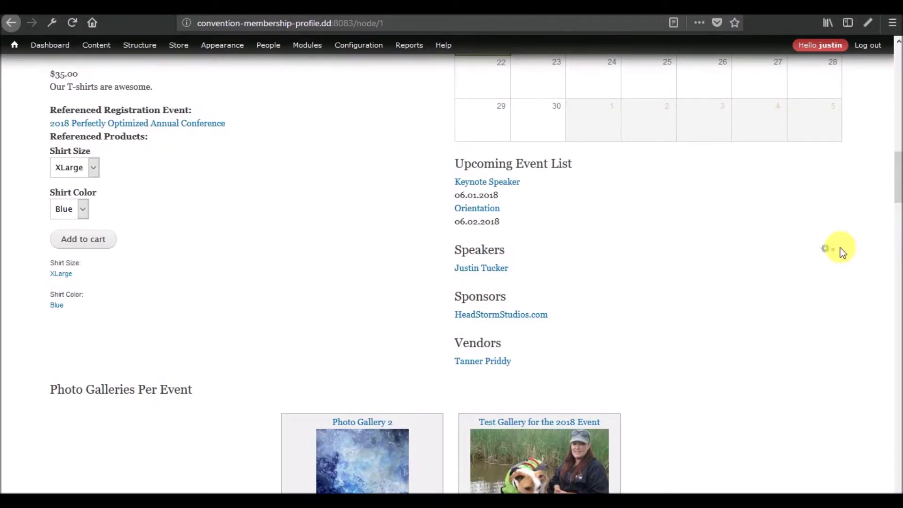
{"action": "left_click", "coordinate": [827, 249]}
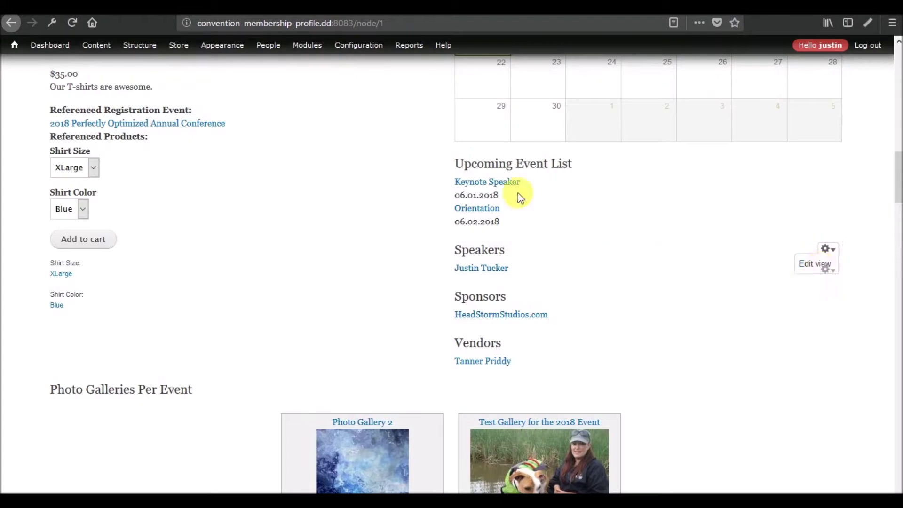
{"action": "mouse_move", "coordinate": [139, 44]}
{"action": "mouse_move", "coordinate": [141, 217]}
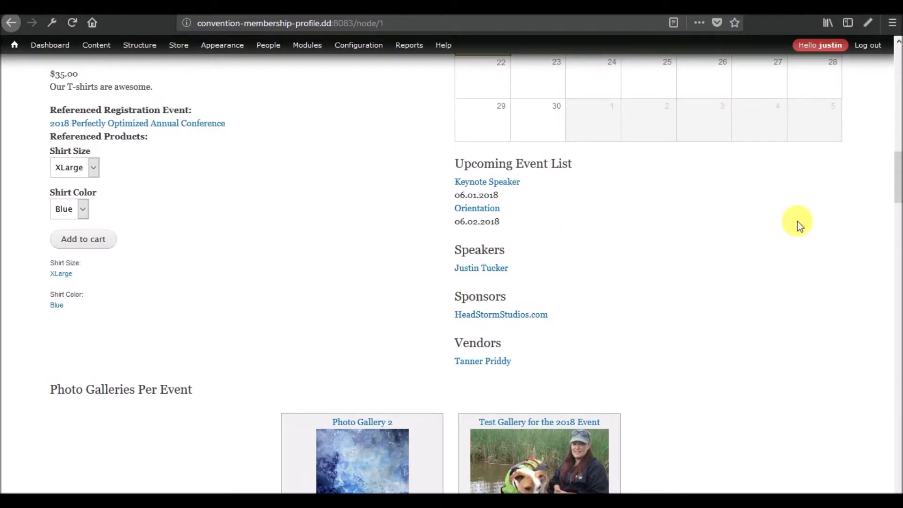
{"action": "left_click", "coordinate": [837, 251]}
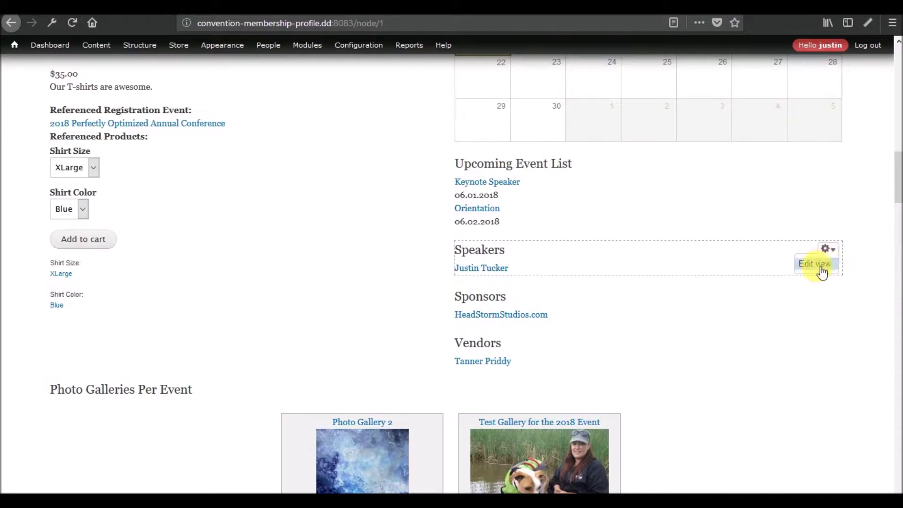
{"action": "left_click", "coordinate": [815, 266]}
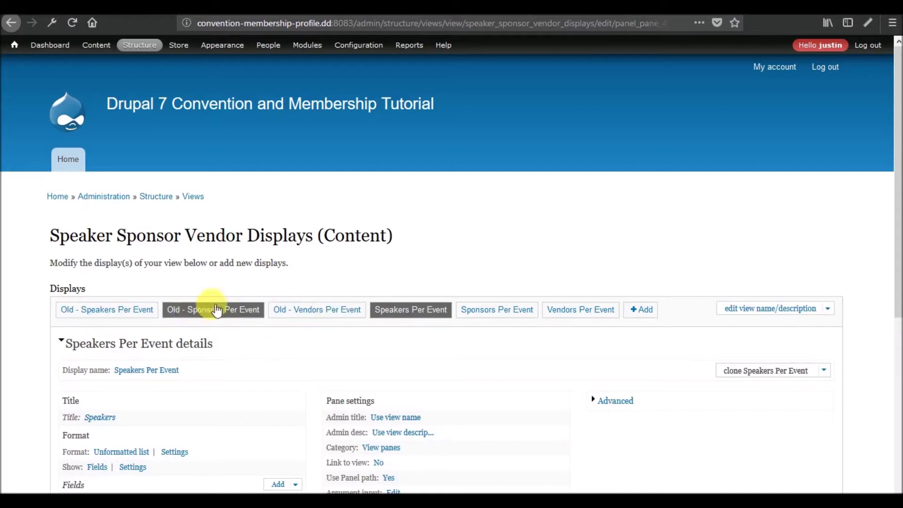
Step: Set Speakers Per Event rows to Content in Event Display view mode, links off, for all displays
{"action": "scroll", "coordinate": [252, 347], "scroll_direction": "down", "scroll_amount": 6}
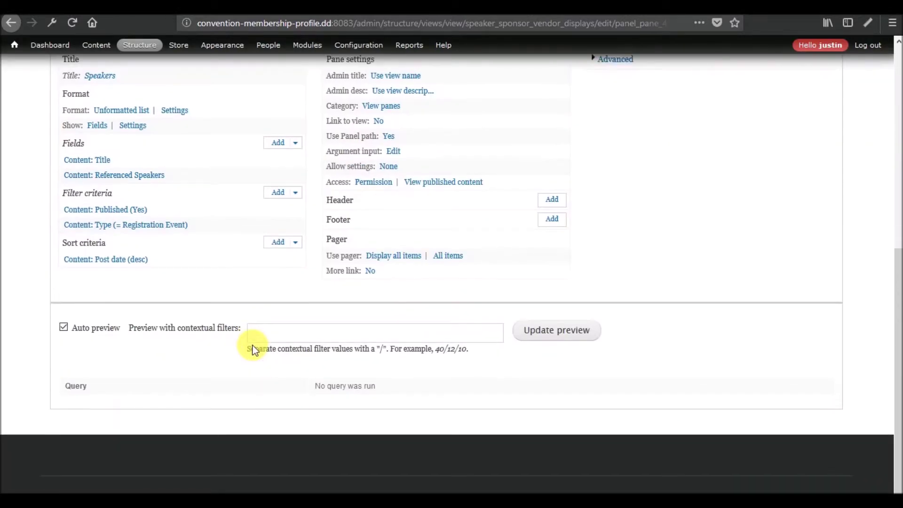
{"action": "scroll", "coordinate": [256, 348], "scroll_direction": "up", "scroll_amount": 6}
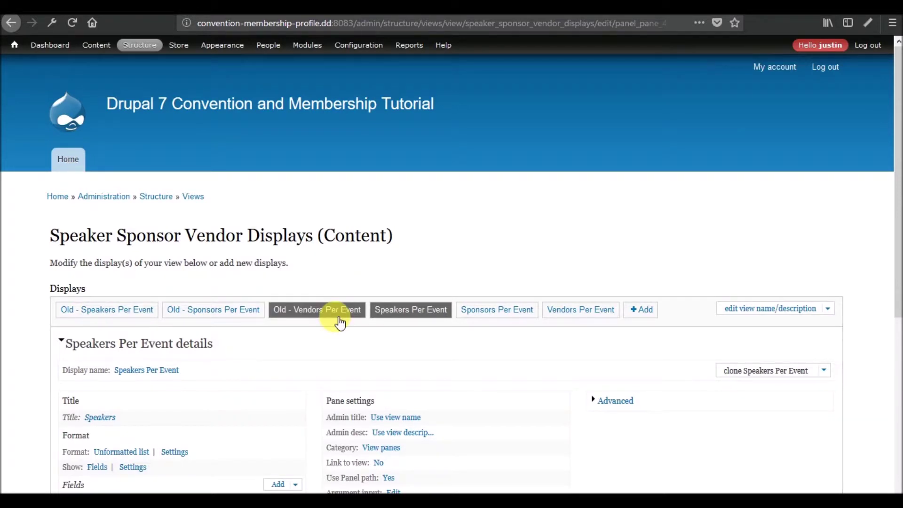
{"action": "scroll", "coordinate": [338, 320], "scroll_direction": "down", "scroll_amount": 3}
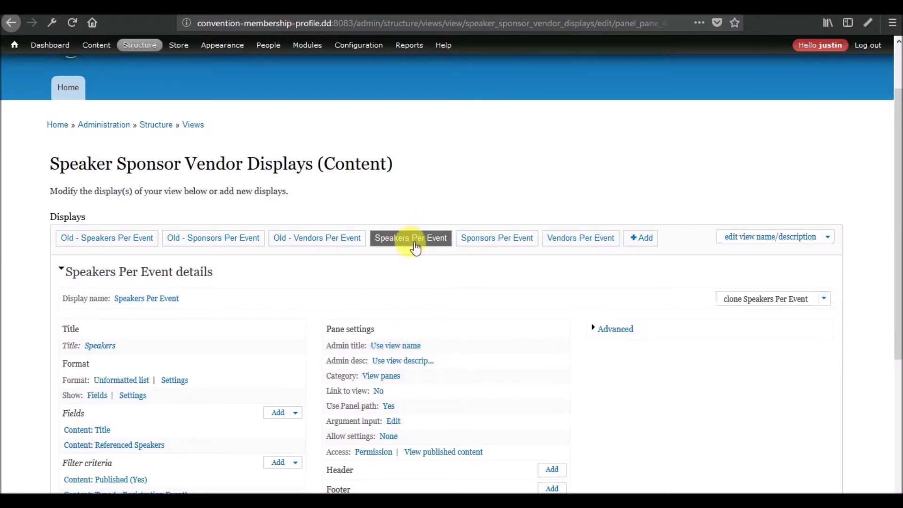
{"action": "scroll", "coordinate": [201, 359], "scroll_direction": "down", "scroll_amount": 5}
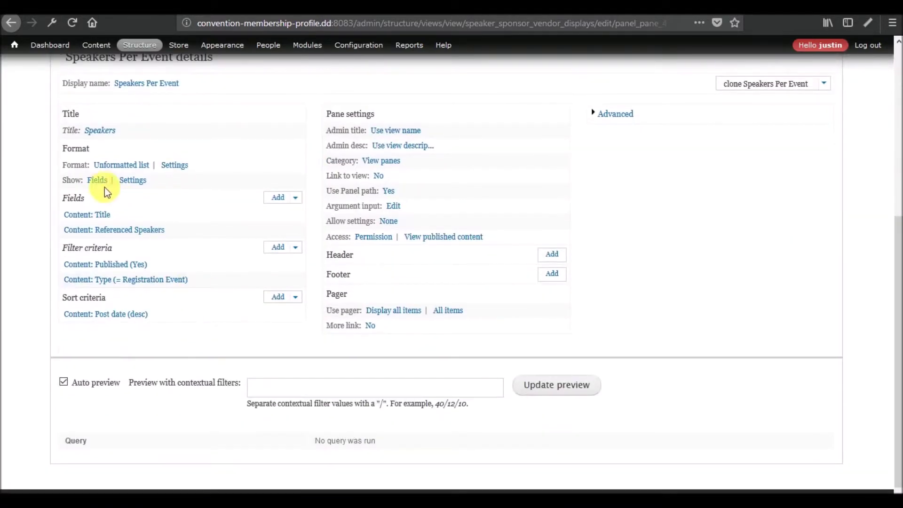
{"action": "left_click", "coordinate": [100, 183]}
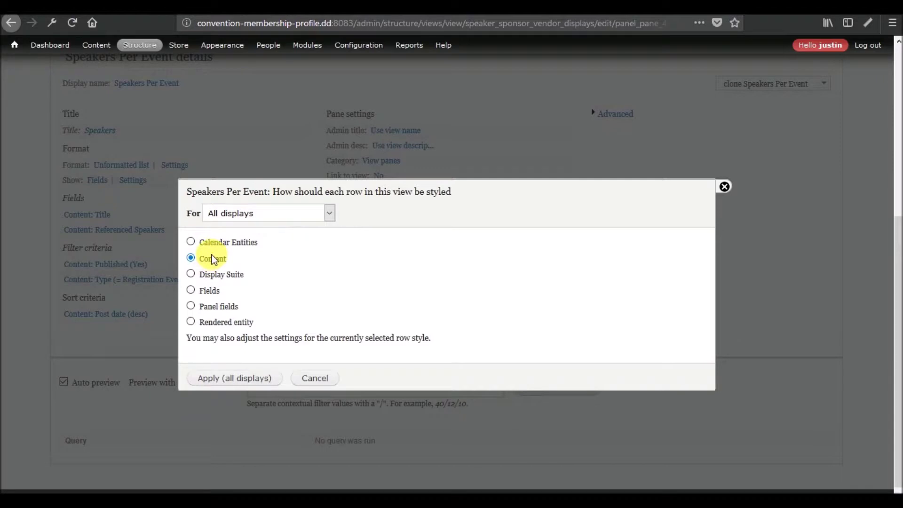
{"action": "left_click", "coordinate": [226, 379]}
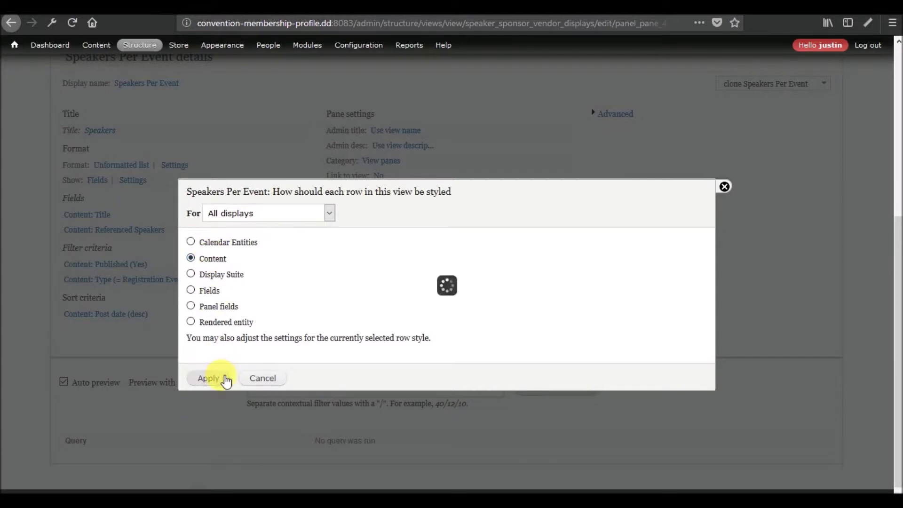
{"action": "left_click", "coordinate": [259, 282]}
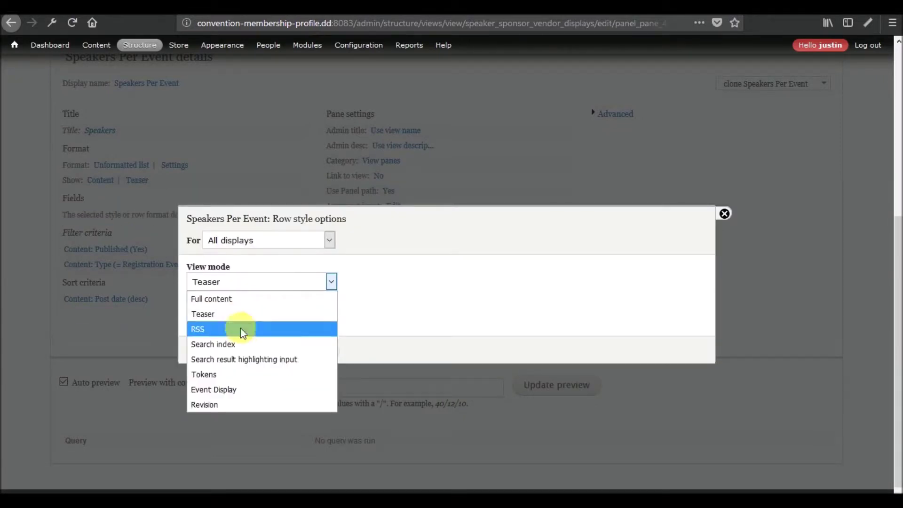
{"action": "left_click", "coordinate": [226, 390]}
{"action": "left_click", "coordinate": [217, 306]}
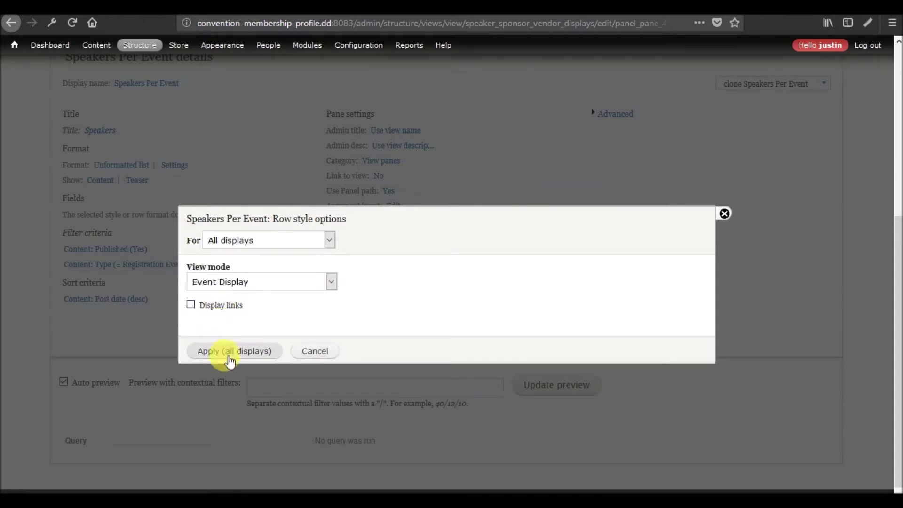
{"action": "left_click", "coordinate": [226, 352]}
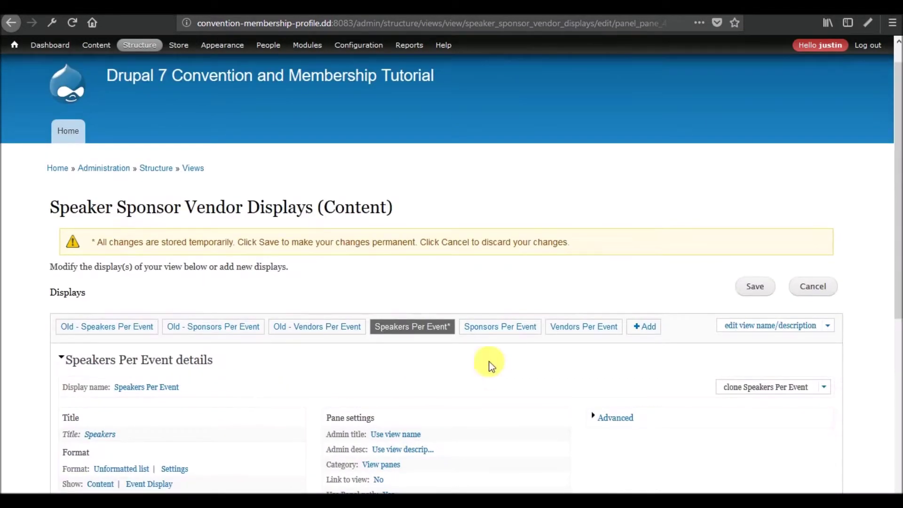
Step: Switch to the Vendors Per Event display and preview it with contextual filter 1
{"action": "left_click", "coordinate": [592, 328]}
{"action": "scroll", "coordinate": [510, 299], "scroll_direction": "down", "scroll_amount": 10}
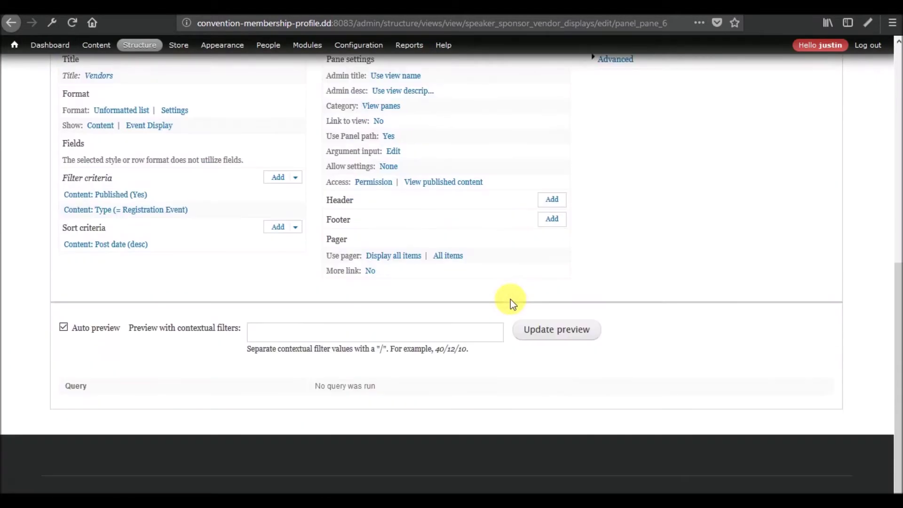
{"action": "left_click", "coordinate": [442, 332]}
{"action": "type", "text": "1"}
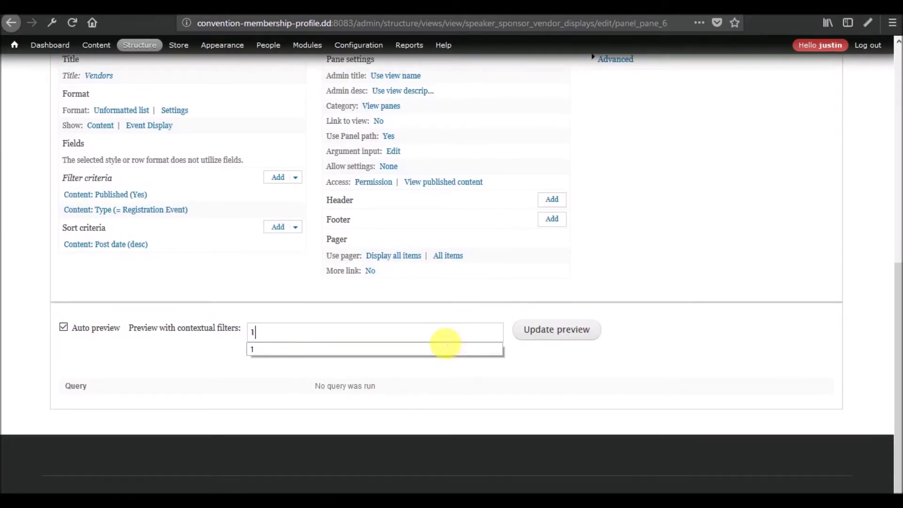
{"action": "left_click", "coordinate": [576, 332]}
{"action": "scroll", "coordinate": [400, 266], "scroll_direction": "down", "scroll_amount": 10}
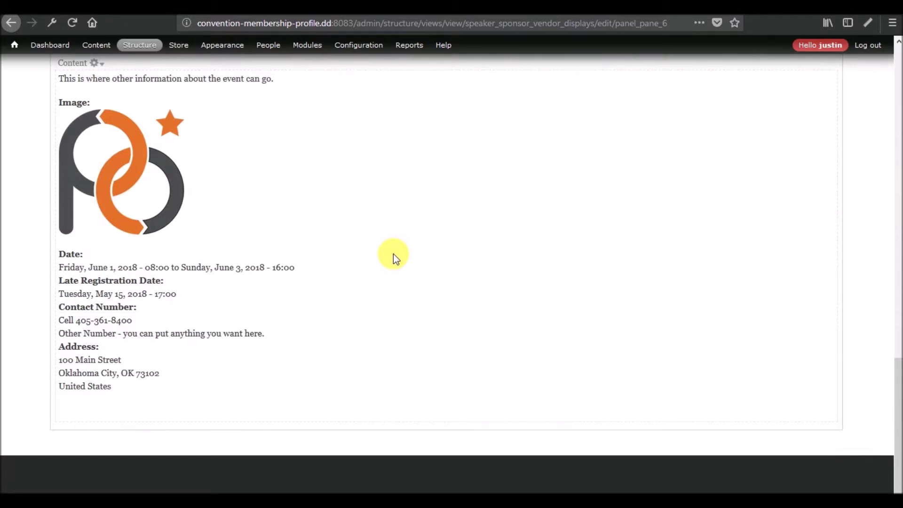
{"action": "scroll", "coordinate": [393, 253], "scroll_direction": "up", "scroll_amount": 10}
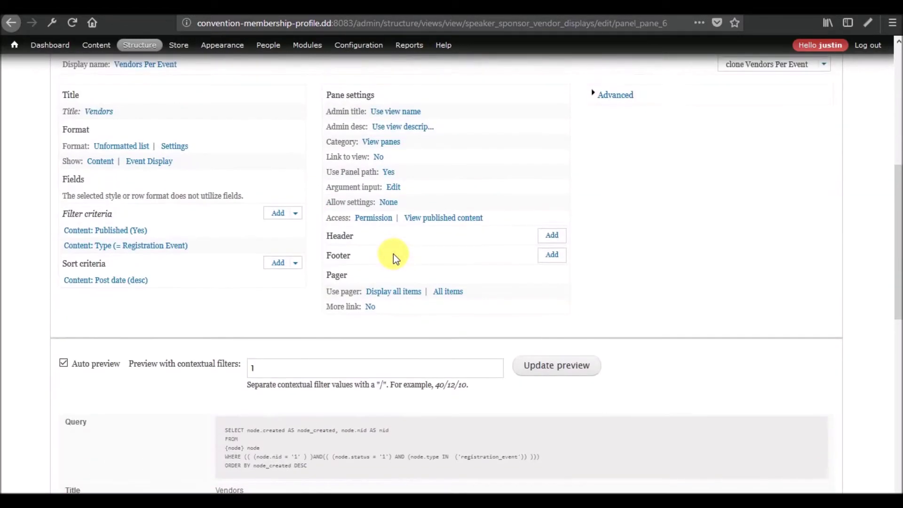
{"action": "scroll", "coordinate": [393, 253], "scroll_direction": "down", "scroll_amount": 8}
{"action": "scroll", "coordinate": [393, 256], "scroll_direction": "up", "scroll_amount": 9}
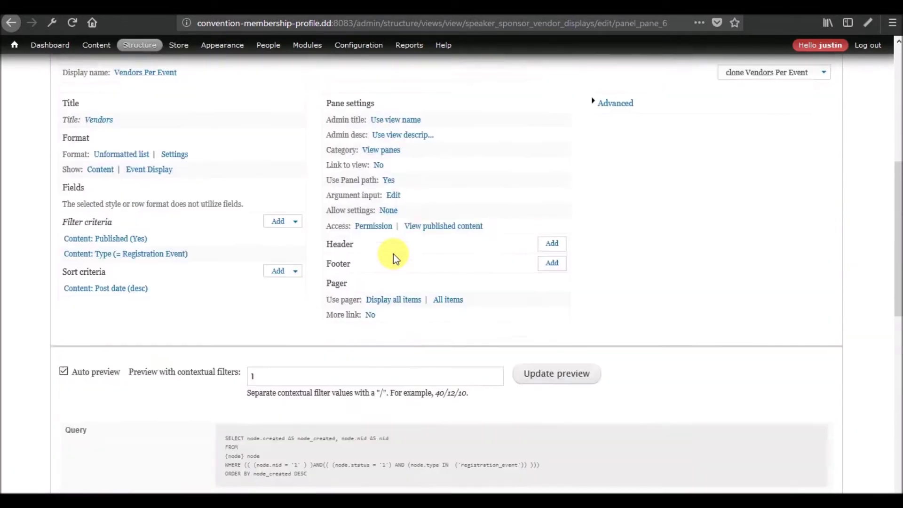
Step: Expand the advanced settings and check the Vendors Per Event row style without changing it
{"action": "left_click", "coordinate": [615, 166]}
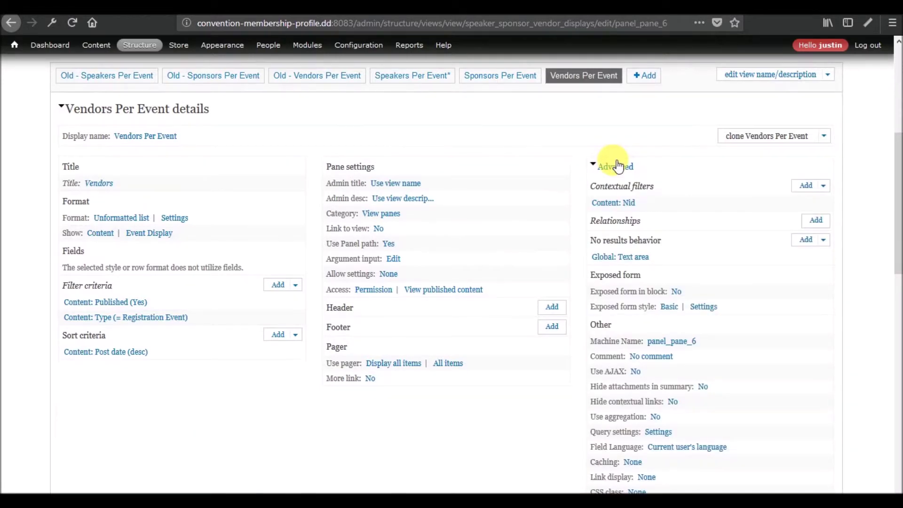
{"action": "left_click", "coordinate": [106, 238]}
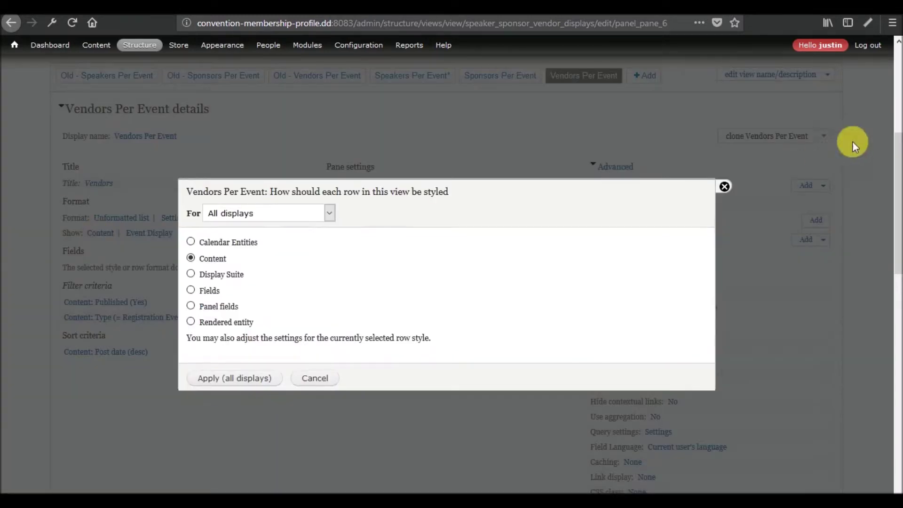
{"action": "left_click", "coordinate": [724, 183]}
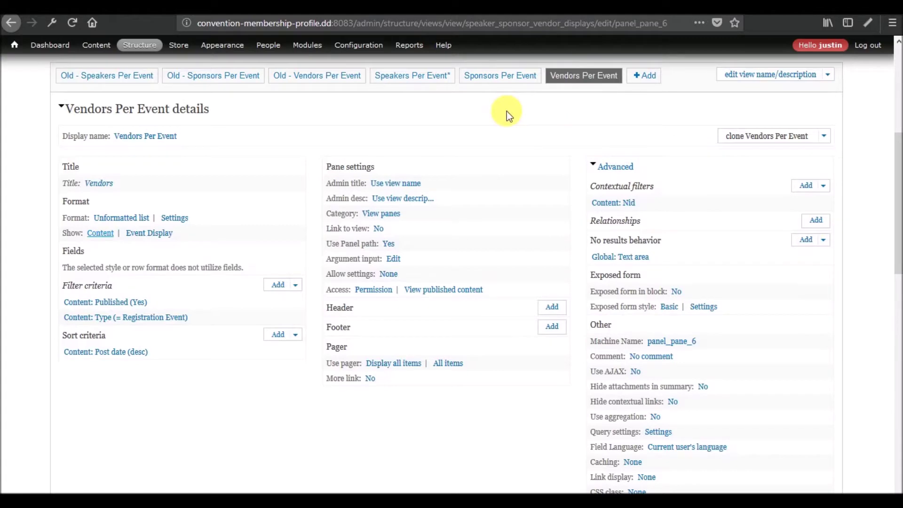
{"action": "scroll", "coordinate": [343, 240], "scroll_direction": "up", "scroll_amount": 5}
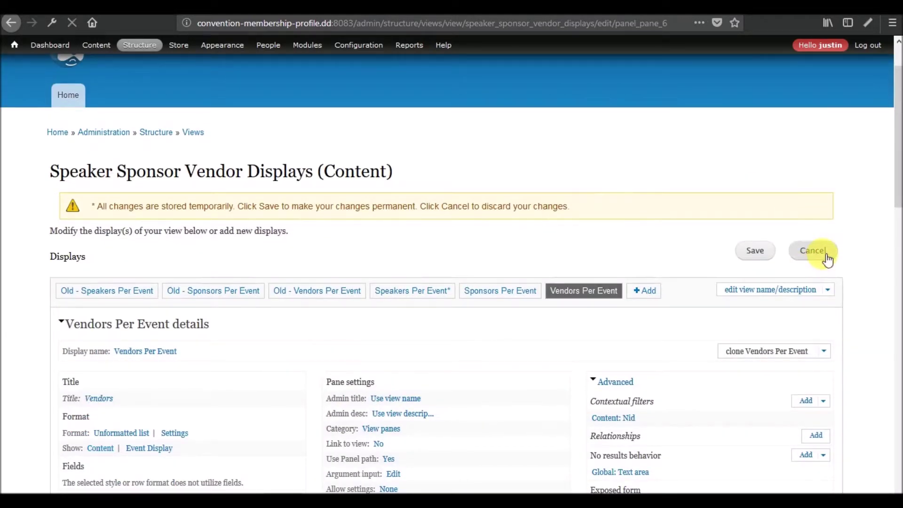
{"action": "scroll", "coordinate": [453, 258], "scroll_direction": "down", "scroll_amount": 10}
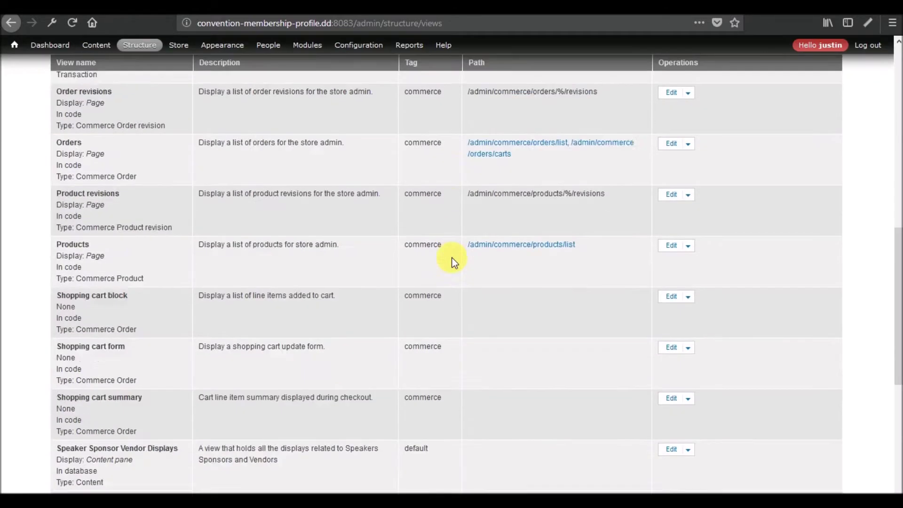
{"action": "scroll", "coordinate": [452, 257], "scroll_direction": "down", "scroll_amount": 7}
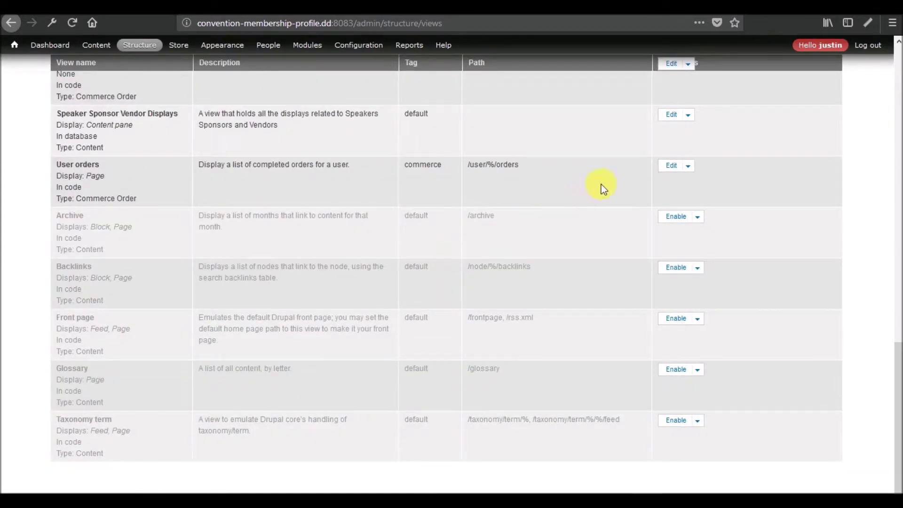
Step: Reopen the Speaker Sponsor Vendor Displays view and select the Speakers Per Event display
{"action": "left_click", "coordinate": [671, 118]}
{"action": "scroll", "coordinate": [307, 226], "scroll_direction": "down", "scroll_amount": 8}
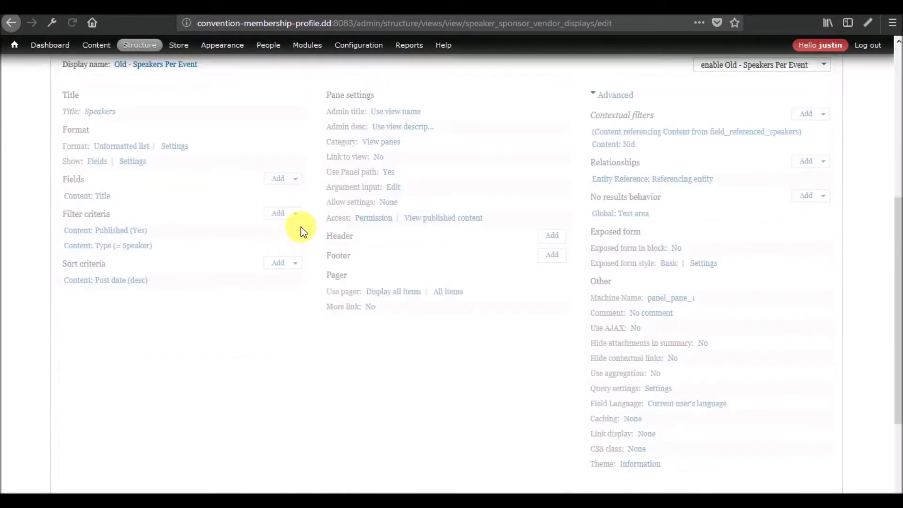
{"action": "scroll", "coordinate": [337, 210], "scroll_direction": "up", "scroll_amount": 3}
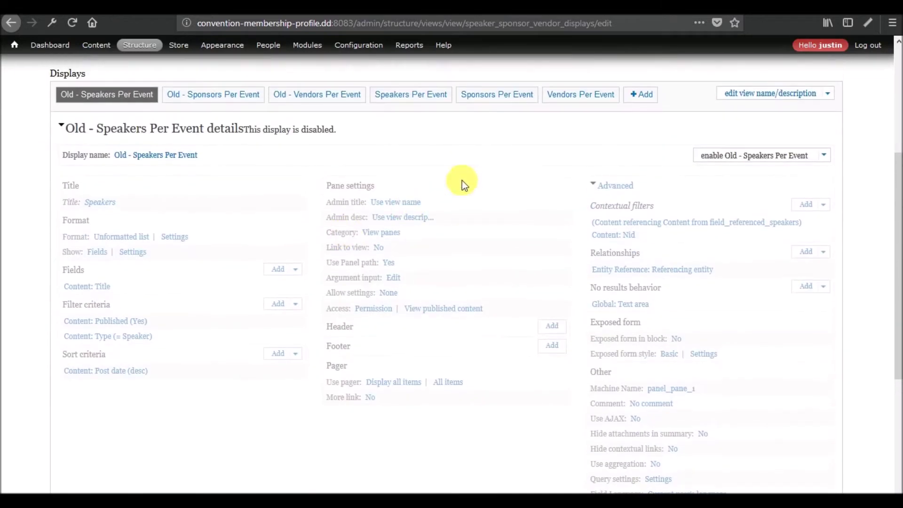
{"action": "left_click", "coordinate": [409, 97]}
{"action": "scroll", "coordinate": [206, 323], "scroll_direction": "down", "scroll_amount": 5}
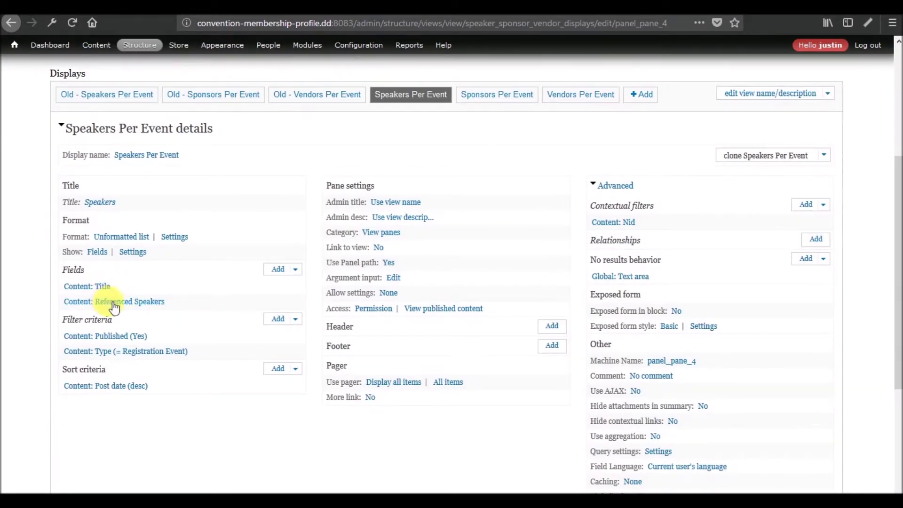
Step: Format Referenced Speakers as Rendered entity in Event Display view mode with links turned off
{"action": "left_click", "coordinate": [97, 253]}
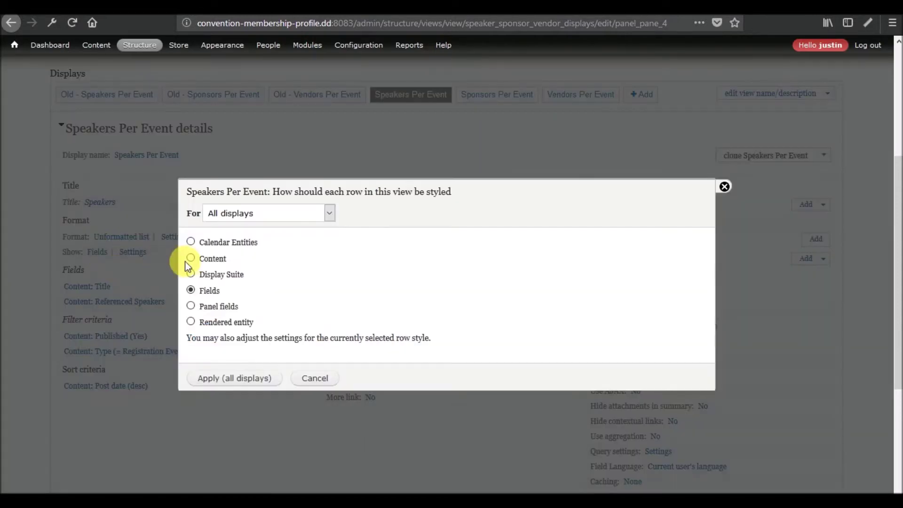
{"action": "left_click", "coordinate": [723, 187]}
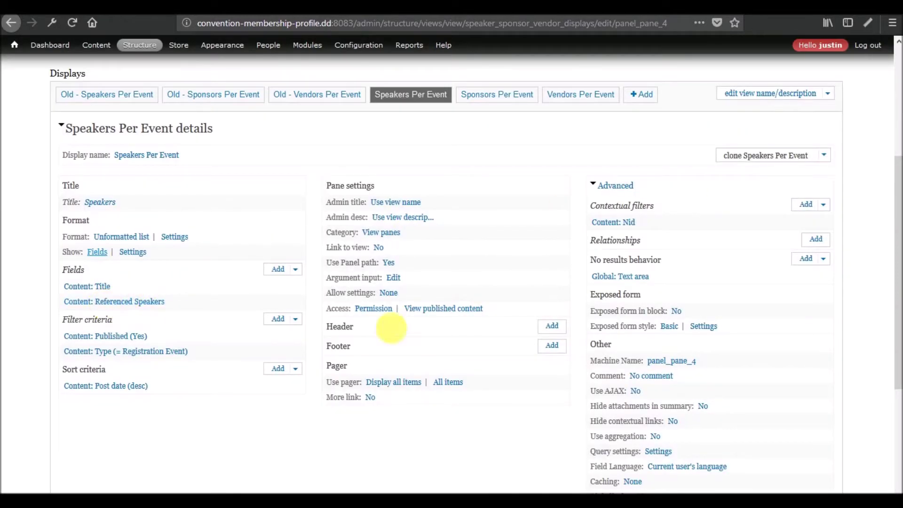
{"action": "scroll", "coordinate": [487, 265], "scroll_direction": "down", "scroll_amount": 5}
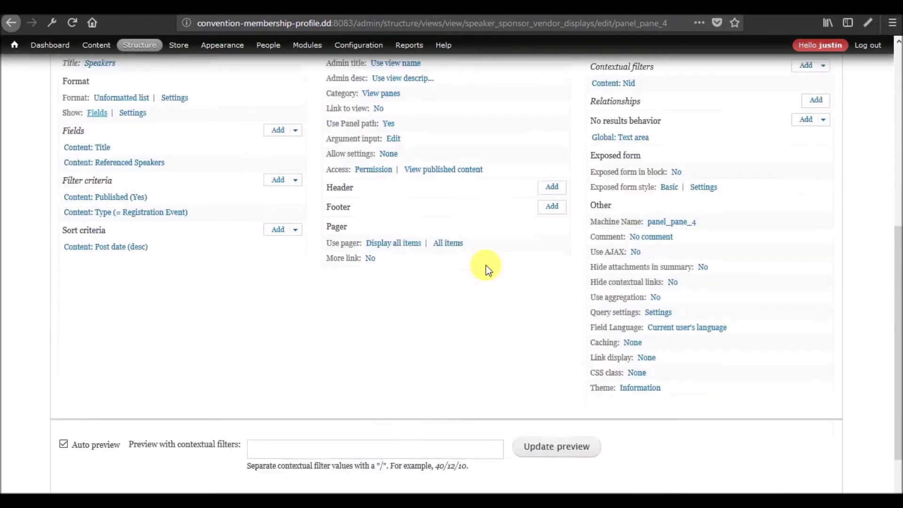
{"action": "scroll", "coordinate": [486, 265], "scroll_direction": "up", "scroll_amount": 3}
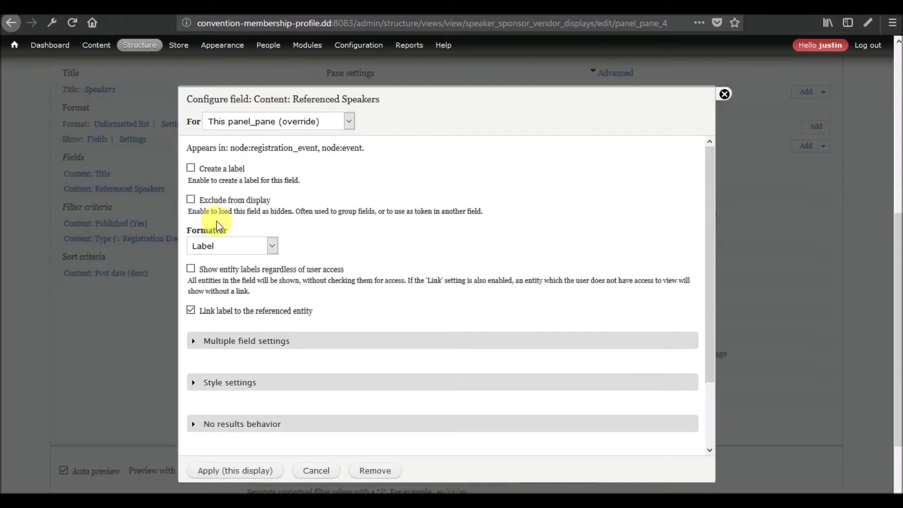
{"action": "left_click", "coordinate": [272, 246]}
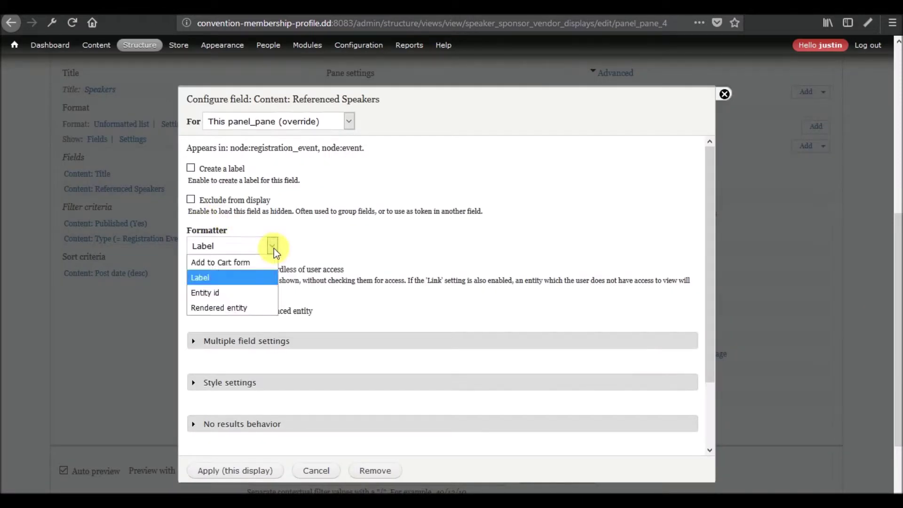
{"action": "left_click", "coordinate": [254, 306]}
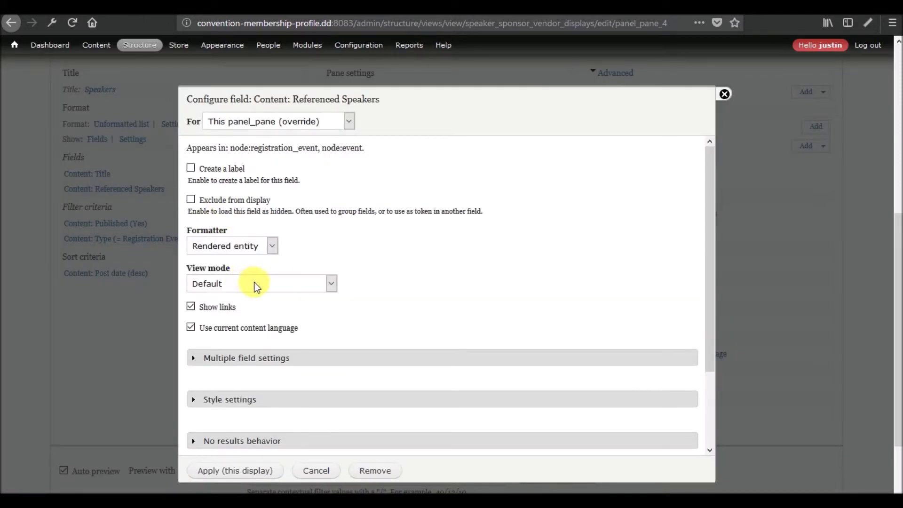
{"action": "left_click", "coordinate": [254, 284]}
{"action": "left_click", "coordinate": [231, 406]}
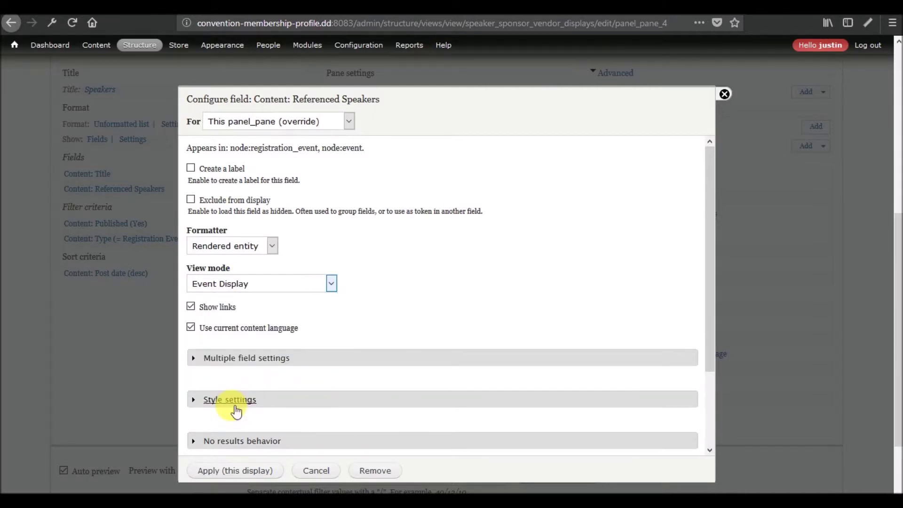
{"action": "left_click", "coordinate": [216, 308]}
{"action": "left_click", "coordinate": [222, 326]}
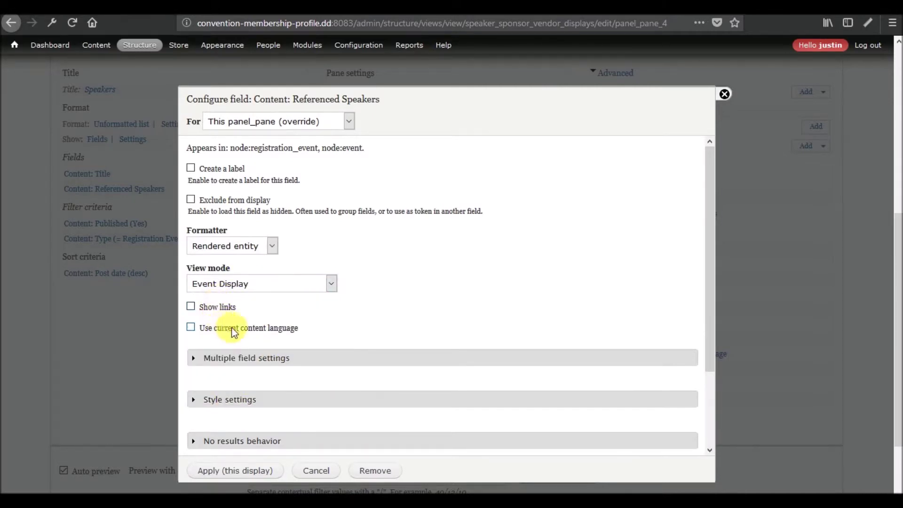
{"action": "left_click", "coordinate": [251, 330]}
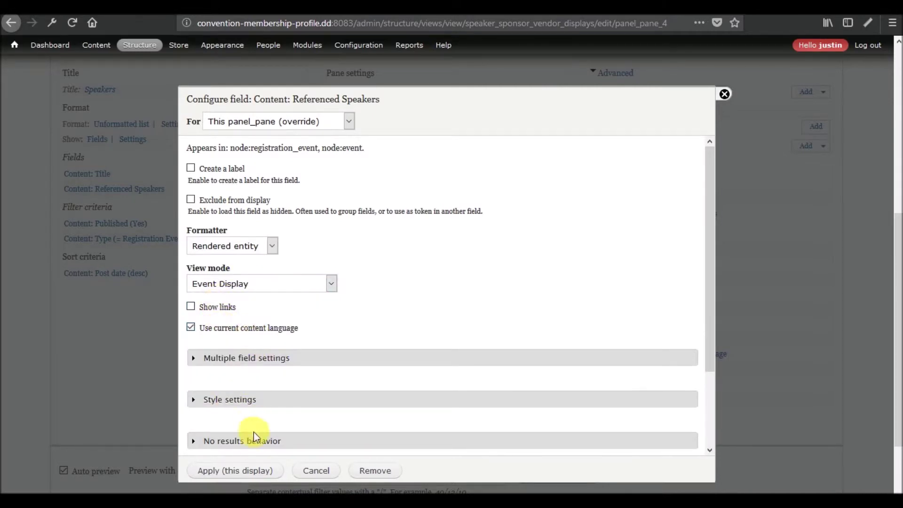
{"action": "left_click", "coordinate": [235, 469]}
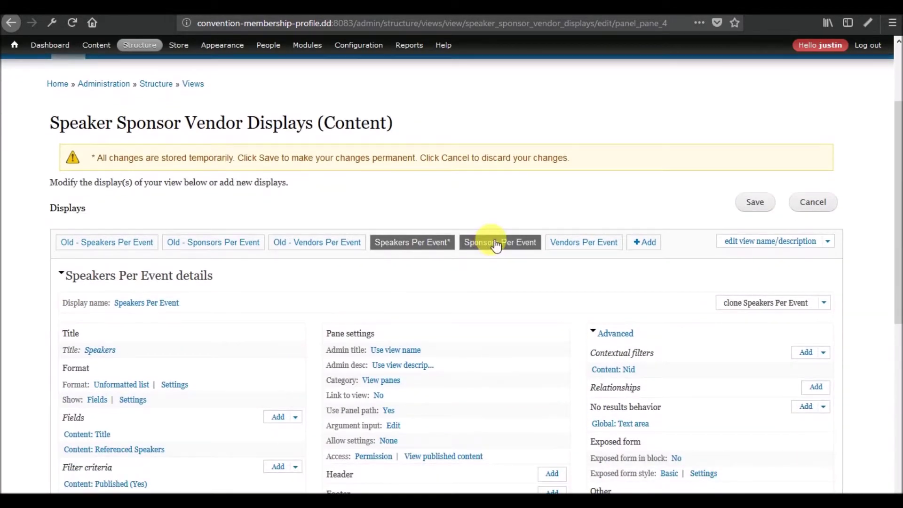
Step: On Sponsors Per Event, render Referenced Sponsors as Rendered entity in Event Display view mode
{"action": "left_click", "coordinate": [496, 244]}
{"action": "scroll", "coordinate": [288, 256], "scroll_direction": "down", "scroll_amount": 7}
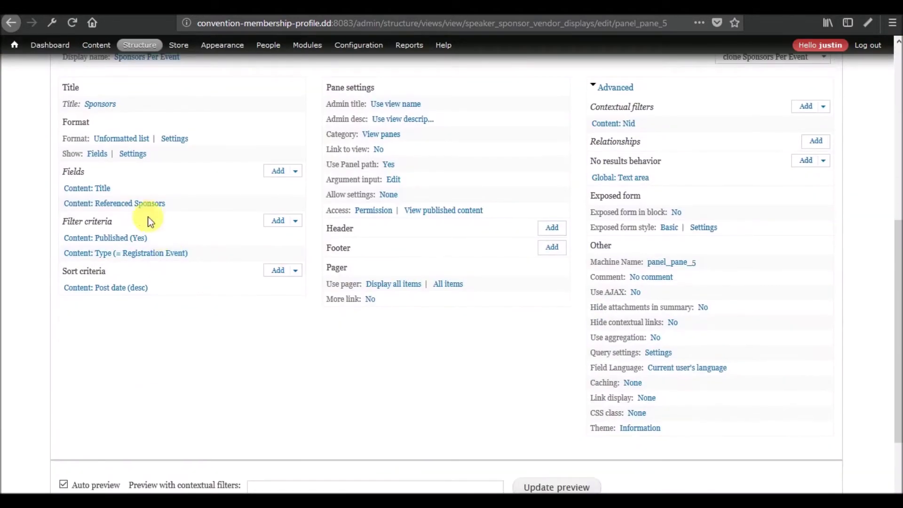
{"action": "left_click", "coordinate": [135, 203]}
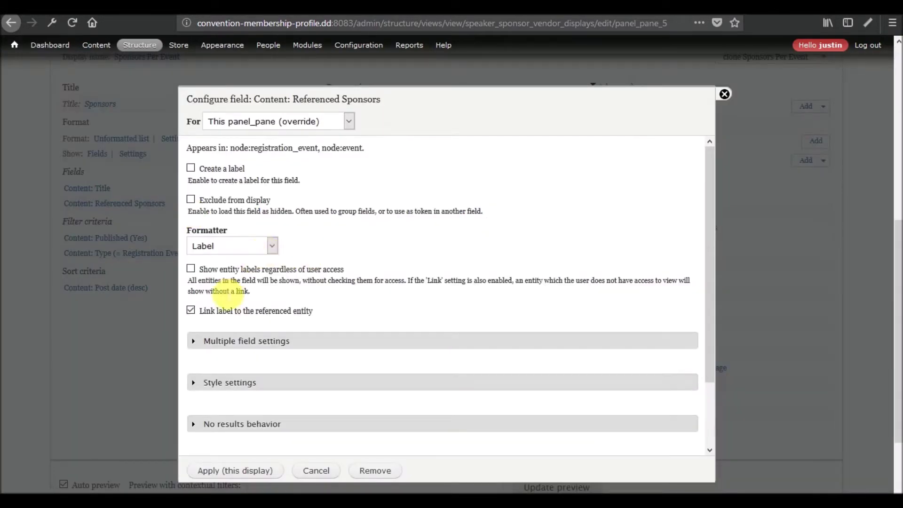
{"action": "left_click", "coordinate": [261, 242]}
{"action": "left_click", "coordinate": [243, 306]}
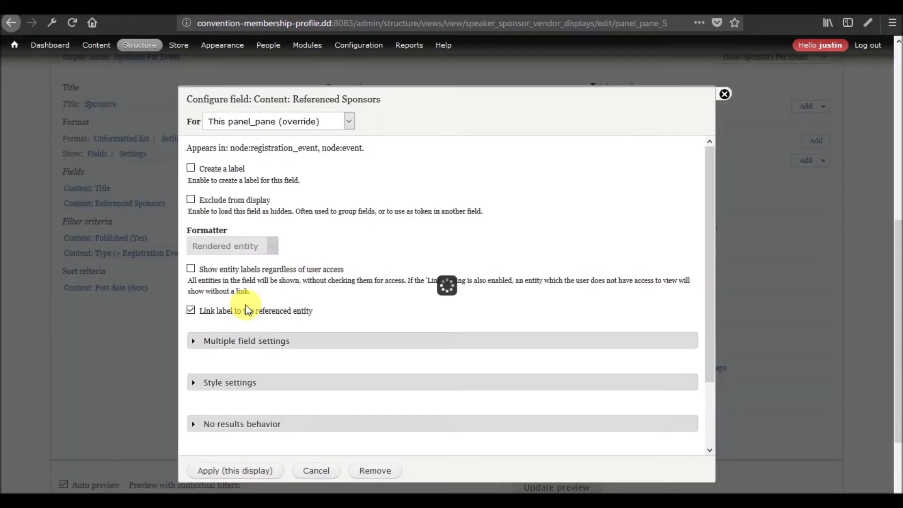
{"action": "left_click", "coordinate": [257, 281]}
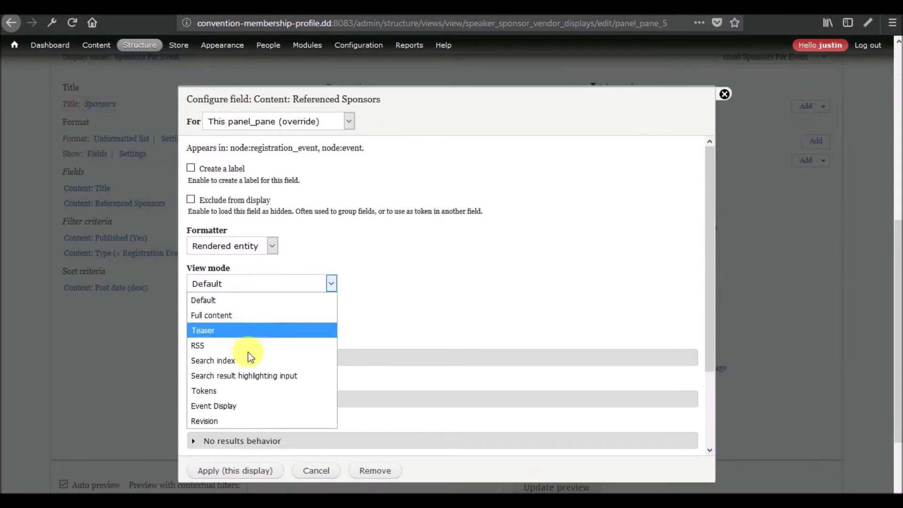
{"action": "left_click", "coordinate": [241, 404]}
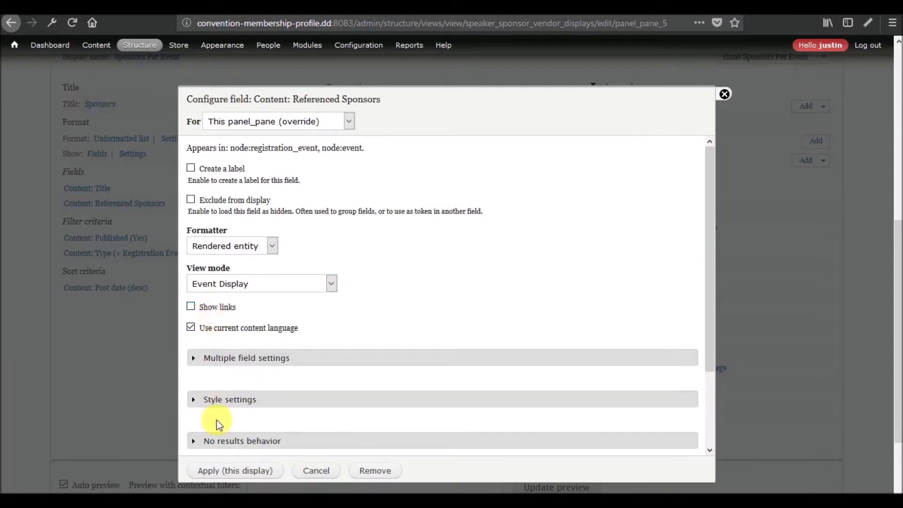
{"action": "left_click", "coordinate": [223, 469]}
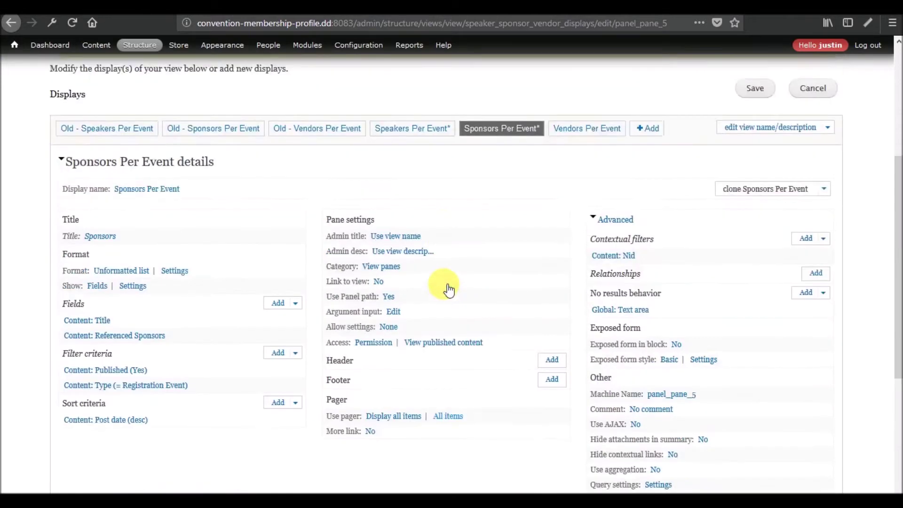
Step: On Vendors Per Event, render Referenced Vendors as Rendered entity in Event Display view mode
{"action": "left_click", "coordinate": [585, 288]}
{"action": "scroll", "coordinate": [458, 258], "scroll_direction": "down", "scroll_amount": 5}
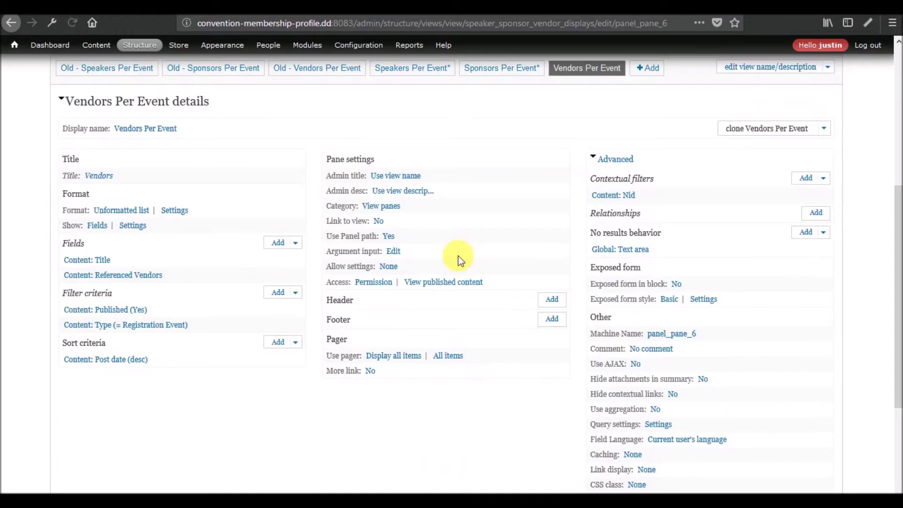
{"action": "left_click", "coordinate": [121, 277]}
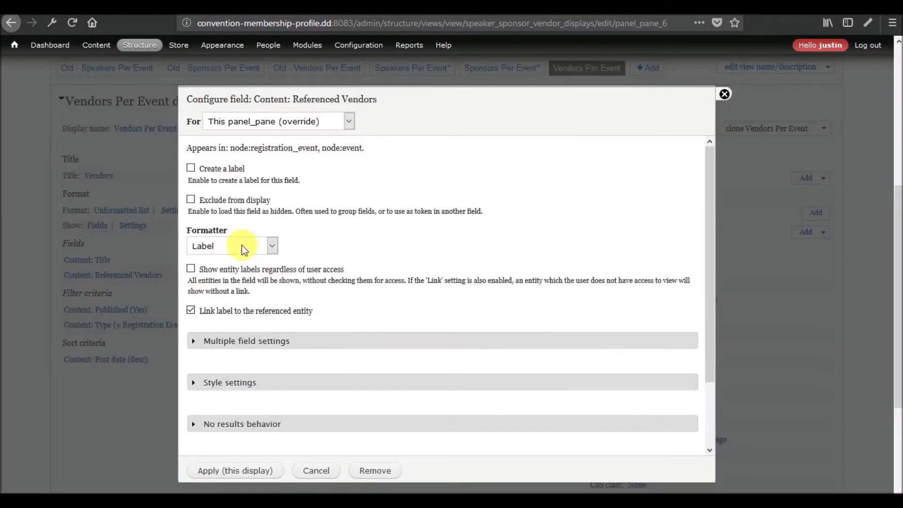
{"action": "left_click", "coordinate": [242, 246]}
{"action": "left_click", "coordinate": [236, 306]}
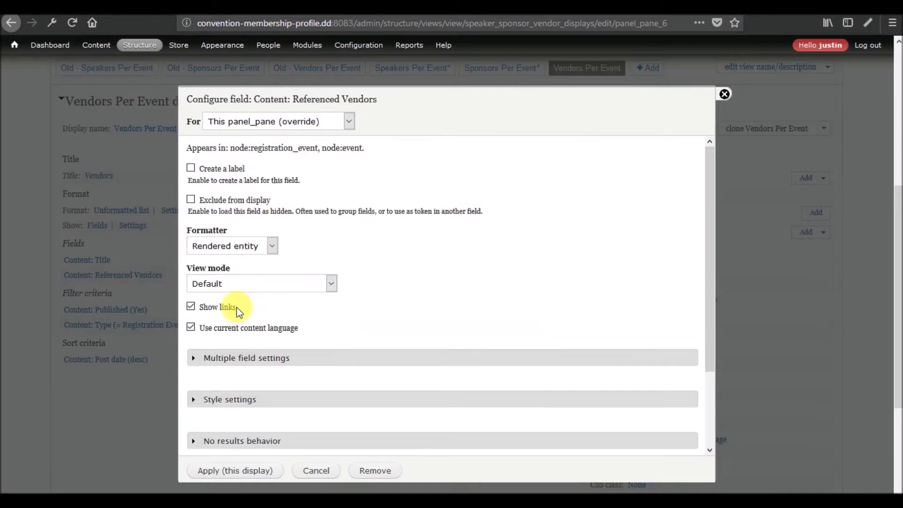
{"action": "left_click", "coordinate": [246, 284]}
{"action": "left_click", "coordinate": [233, 406]}
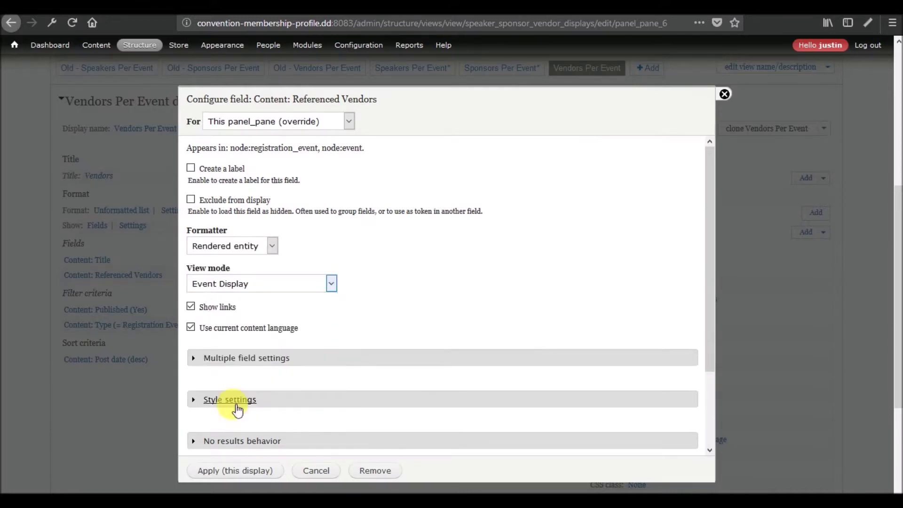
{"action": "left_click", "coordinate": [221, 470]}
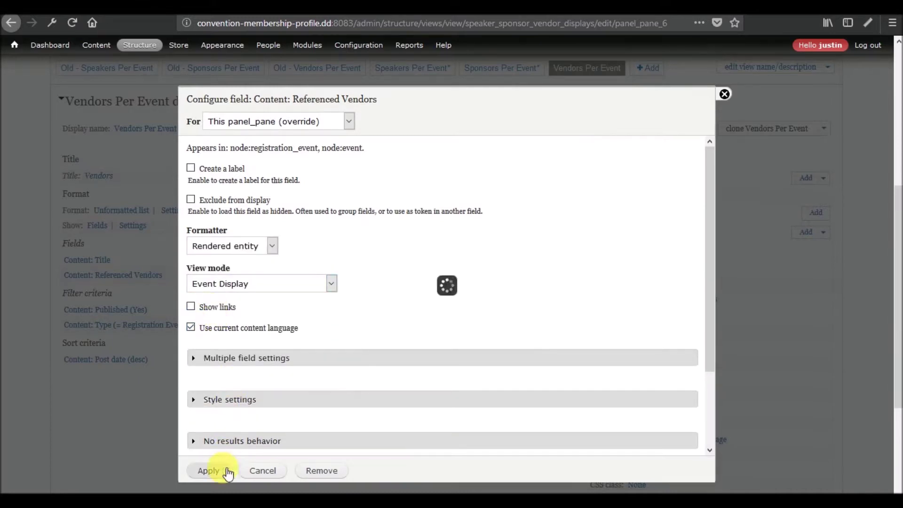
Step: Preview the vendors display with contextual filter 1, then save the view
{"action": "scroll", "coordinate": [152, 383], "scroll_direction": "down", "scroll_amount": 5}
{"action": "left_click", "coordinate": [310, 330]}
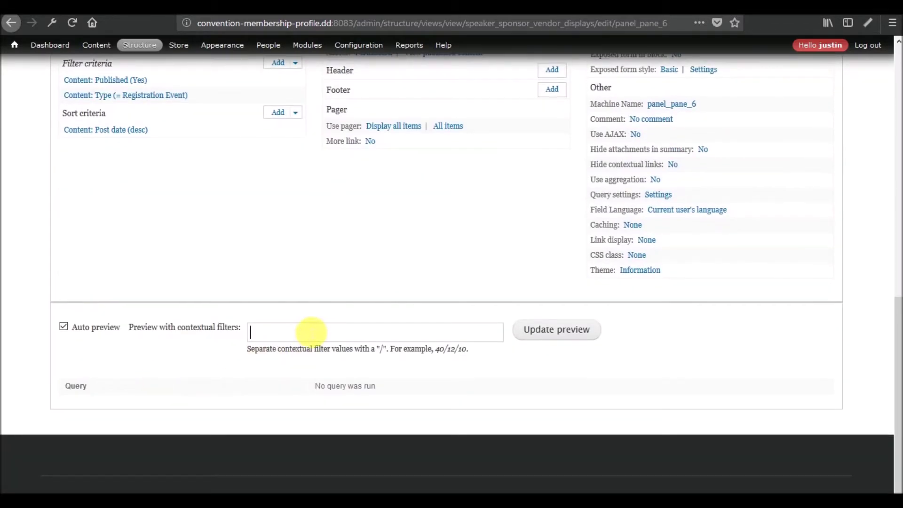
{"action": "type", "text": "1"}
{"action": "left_click", "coordinate": [583, 329]}
{"action": "scroll", "coordinate": [370, 249], "scroll_direction": "down", "scroll_amount": 8}
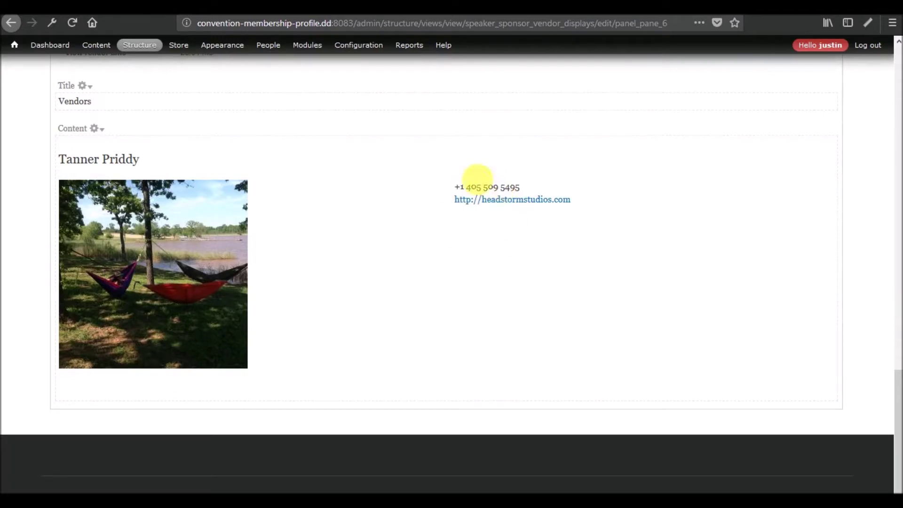
{"action": "scroll", "coordinate": [432, 376], "scroll_direction": "up", "scroll_amount": 15}
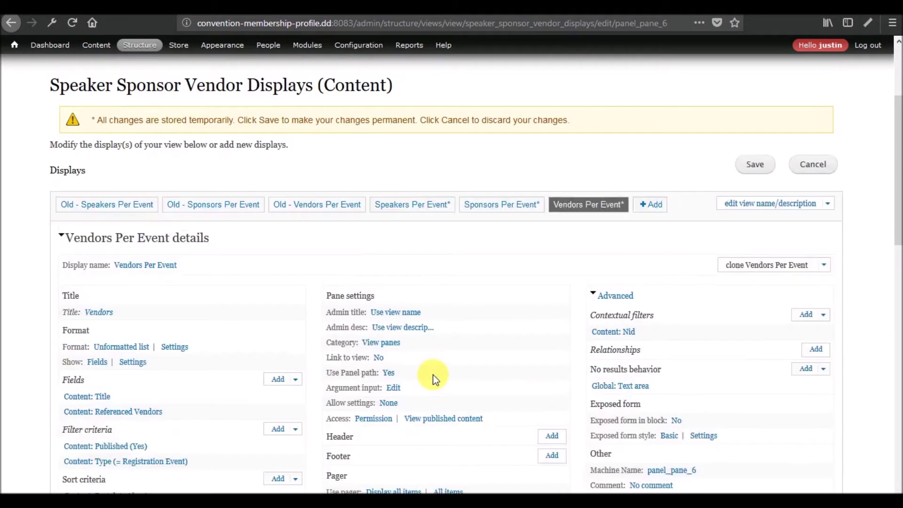
{"action": "scroll", "coordinate": [433, 376], "scroll_direction": "down", "scroll_amount": 15}
{"action": "scroll", "coordinate": [450, 405], "scroll_direction": "up", "scroll_amount": 8}
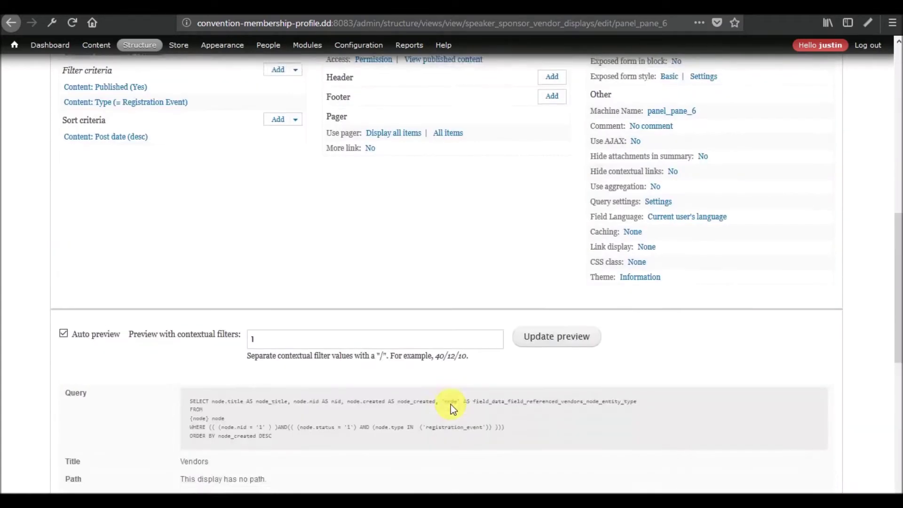
{"action": "scroll", "coordinate": [565, 394], "scroll_direction": "up", "scroll_amount": 10}
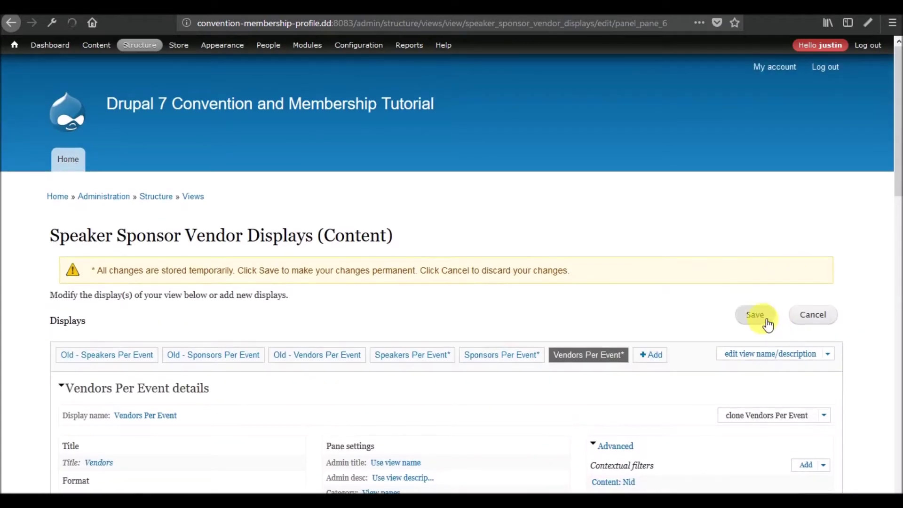
{"action": "left_click", "coordinate": [755, 315]}
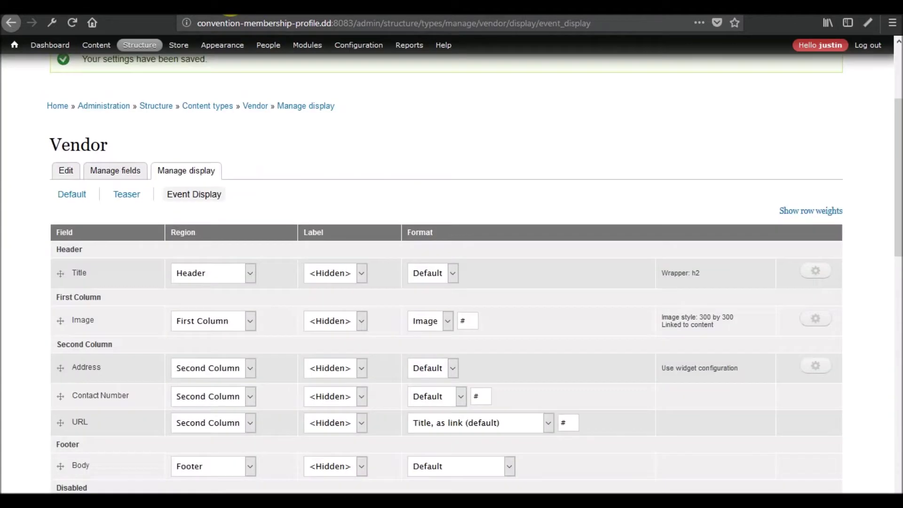
Step: Create a new image style named '150 by 150' under Configuration > Image styles
{"action": "left_click", "coordinate": [362, 46]}
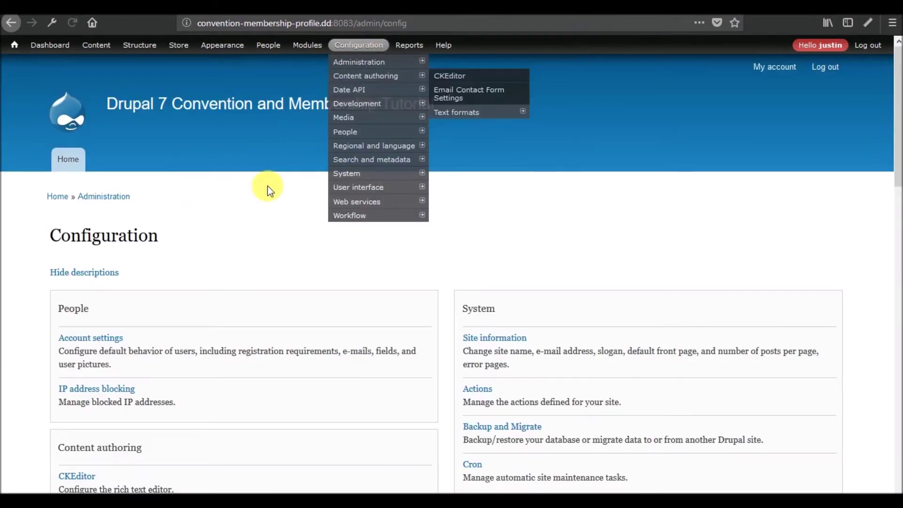
{"action": "scroll", "coordinate": [267, 193], "scroll_direction": "down", "scroll_amount": 18}
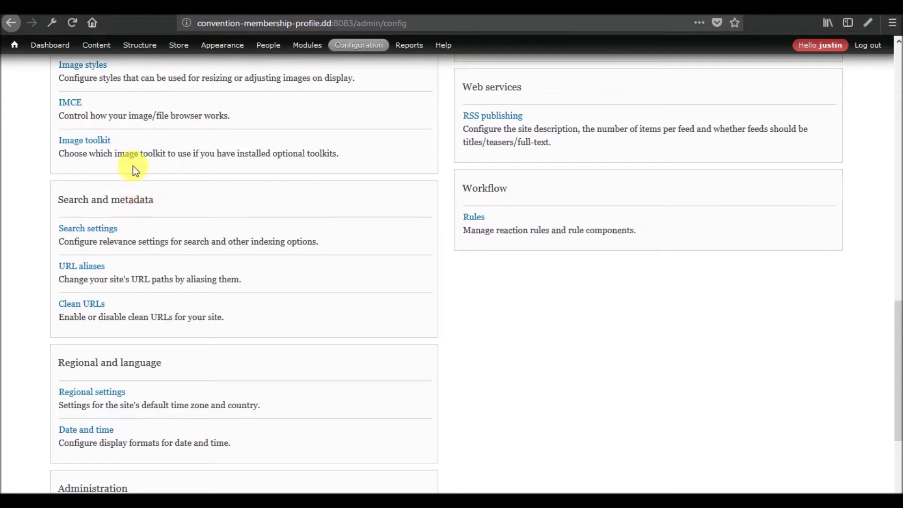
{"action": "left_click", "coordinate": [83, 65]}
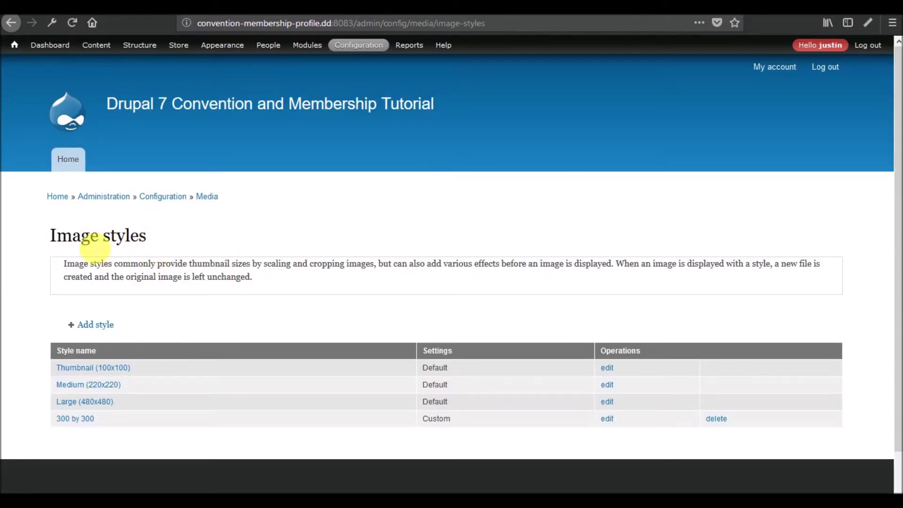
{"action": "left_click", "coordinate": [104, 327]}
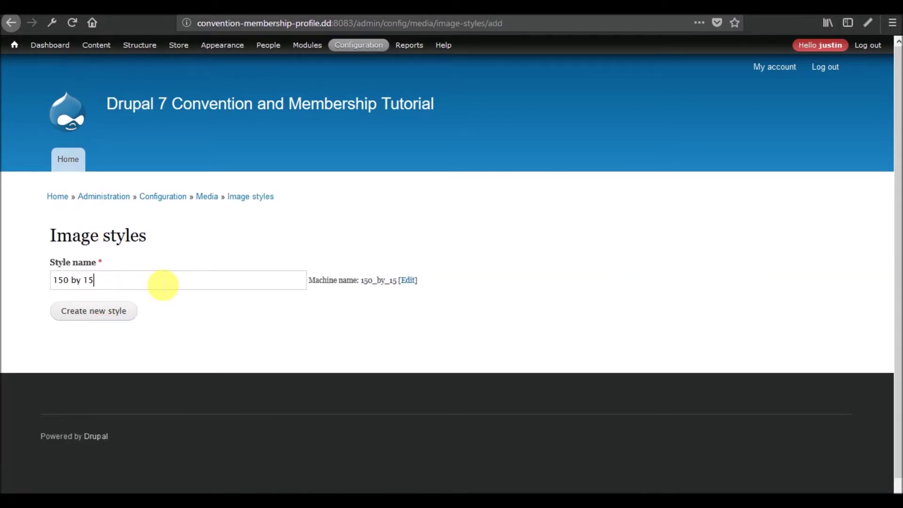
{"action": "left_click", "coordinate": [91, 319]}
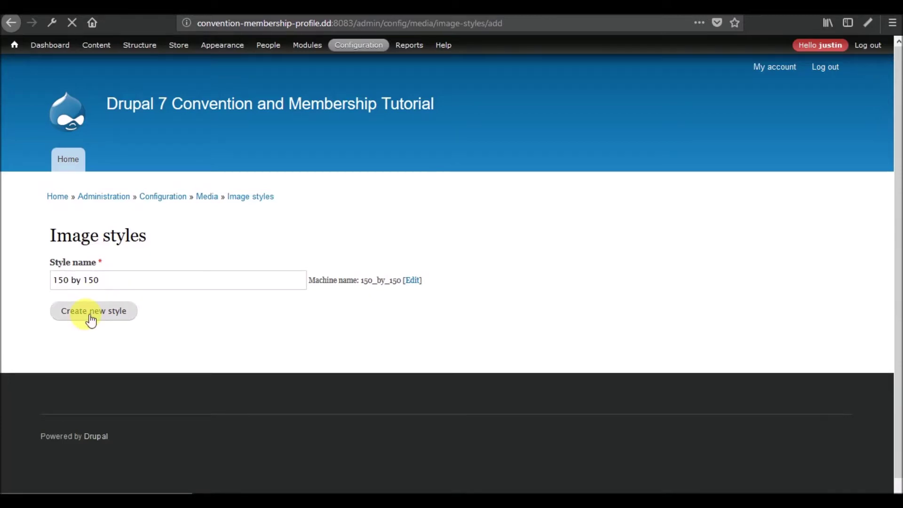
Step: Add a Scale and crop effect of 150×150 pixels to the style
{"action": "scroll", "coordinate": [151, 311], "scroll_direction": "down", "scroll_amount": 5}
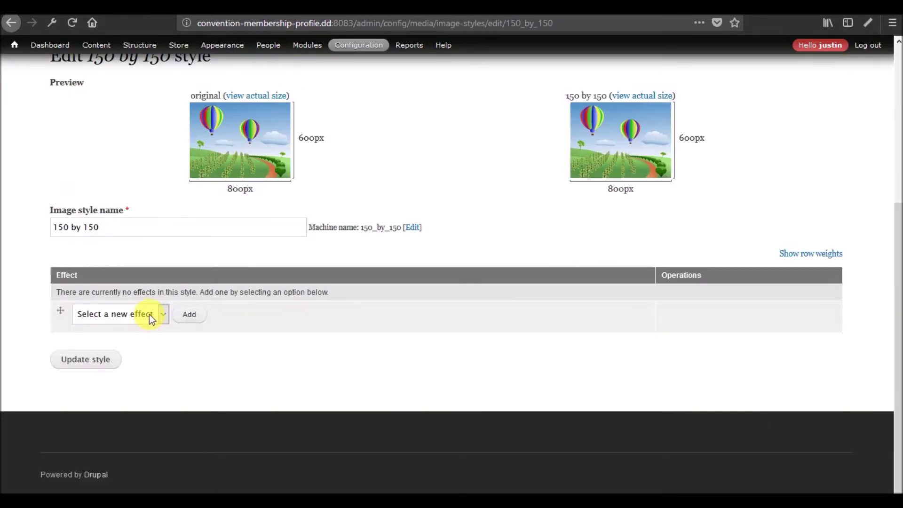
{"action": "left_click", "coordinate": [149, 314]}
{"action": "left_click", "coordinate": [112, 425]}
{"action": "left_click", "coordinate": [190, 323]}
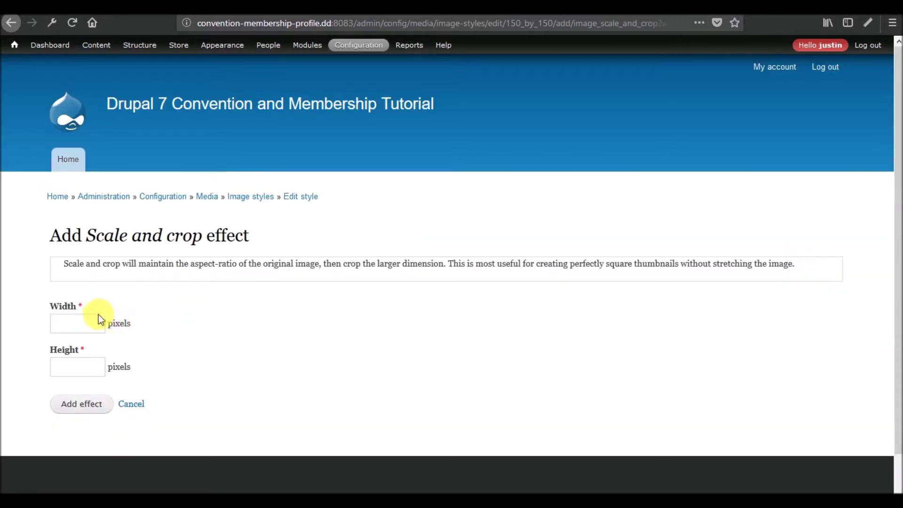
{"action": "left_click", "coordinate": [99, 324]}
{"action": "left_click", "coordinate": [77, 411]}
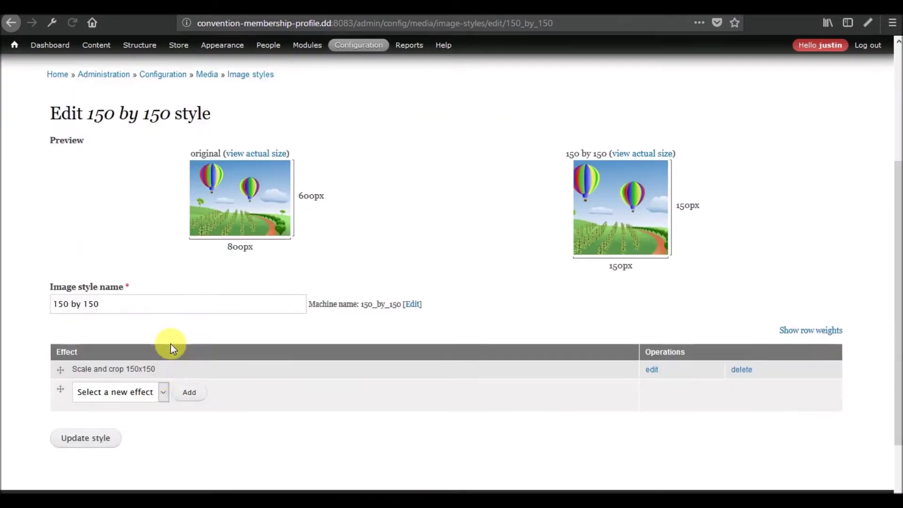
{"action": "scroll", "coordinate": [172, 347], "scroll_direction": "down", "scroll_amount": 3}
{"action": "mouse_move", "coordinate": [359, 45]}
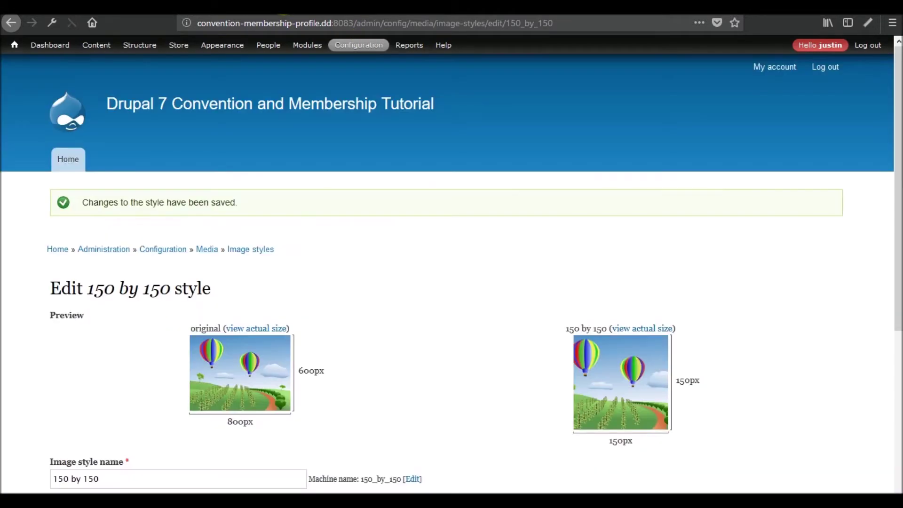
Step: Update the Vendors Per Event preview with contextual filter value 1
{"action": "left_click", "coordinate": [287, 7]}
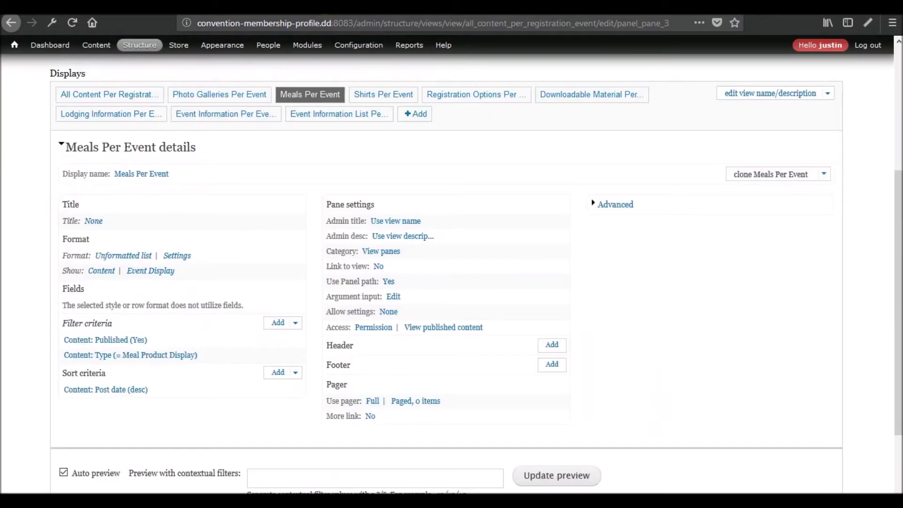
{"action": "scroll", "coordinate": [600, 286], "scroll_direction": "down", "scroll_amount": 4}
{"action": "left_click", "coordinate": [424, 337]}
{"action": "type", "text": "1"}
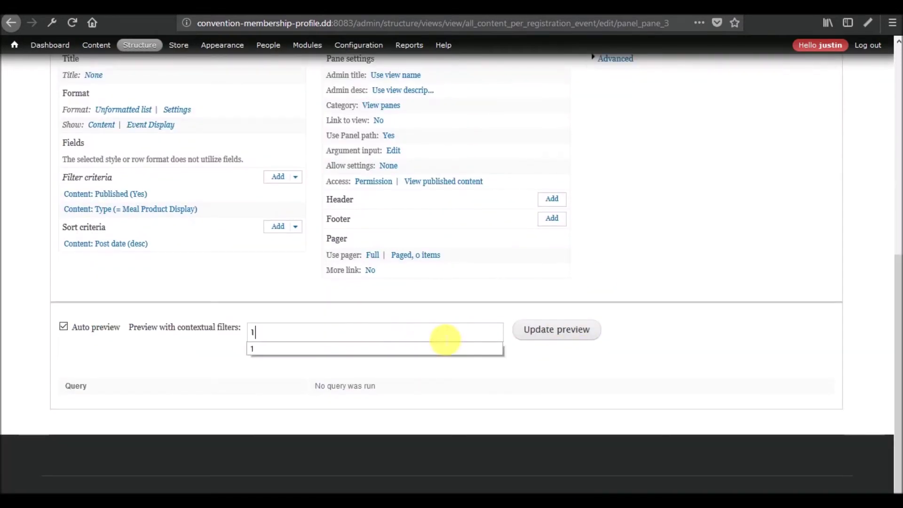
{"action": "scroll", "coordinate": [627, 347], "scroll_direction": "up", "scroll_amount": 8}
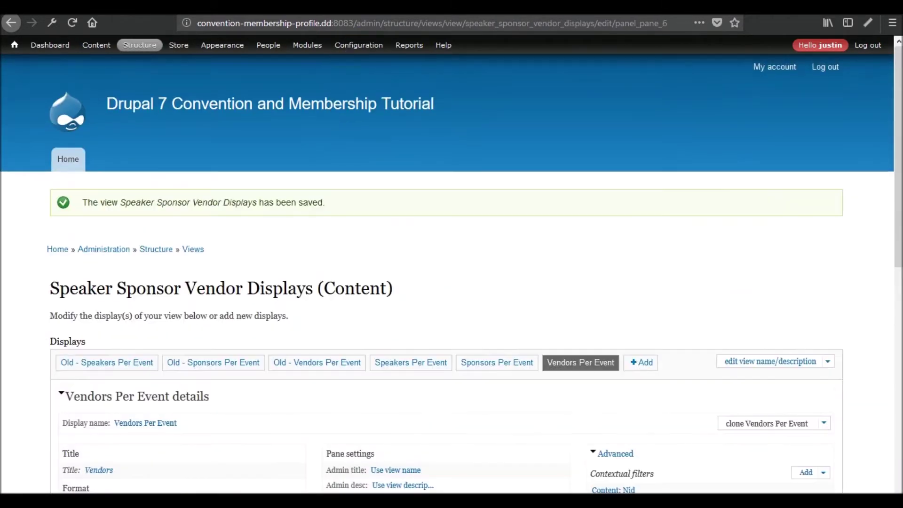
{"action": "scroll", "coordinate": [368, 336], "scroll_direction": "down", "scroll_amount": 10}
{"action": "scroll", "coordinate": [363, 341], "scroll_direction": "down", "scroll_amount": 1}
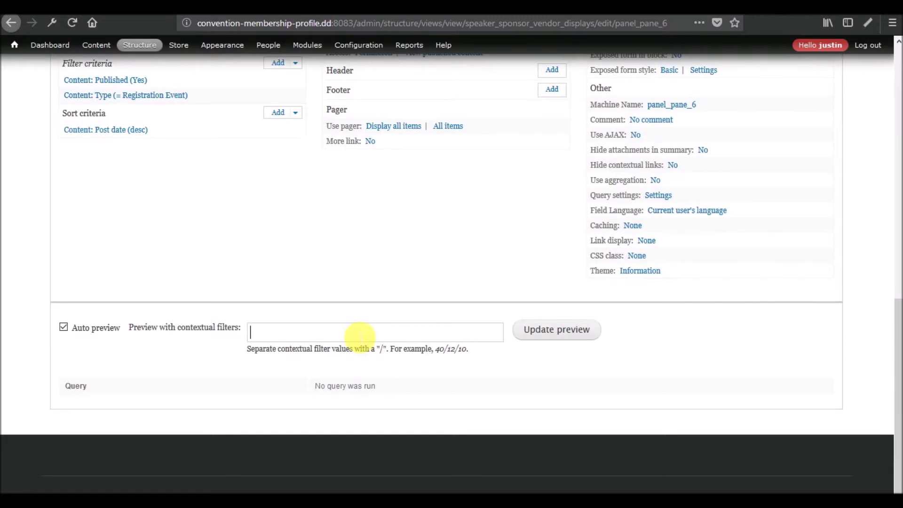
{"action": "type", "text": "1"}
{"action": "left_click", "coordinate": [564, 329]}
Step: Scroll through the preview to inspect the rendered vendor and its image
{"action": "scroll", "coordinate": [170, 364], "scroll_direction": "down", "scroll_amount": 10}
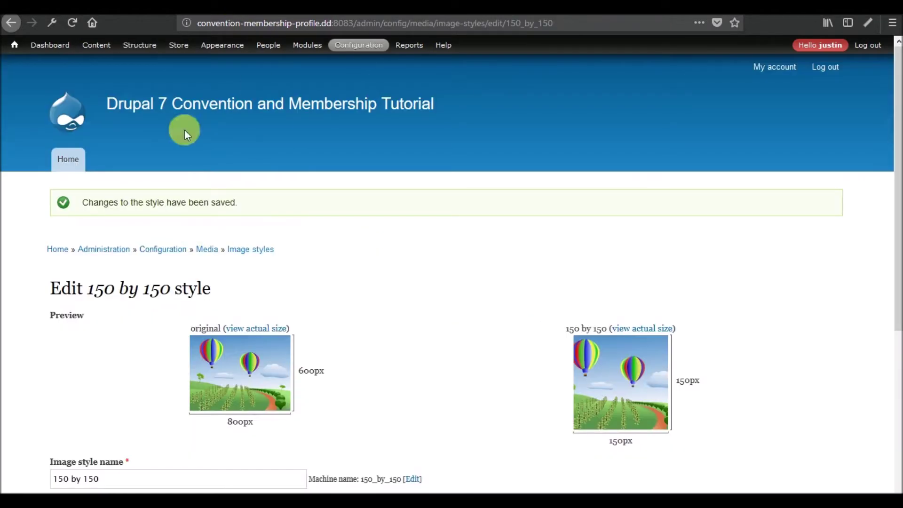
{"action": "mouse_move", "coordinate": [127, 42]}
{"action": "mouse_move", "coordinate": [138, 90]}
{"action": "mouse_move", "coordinate": [259, 264]}
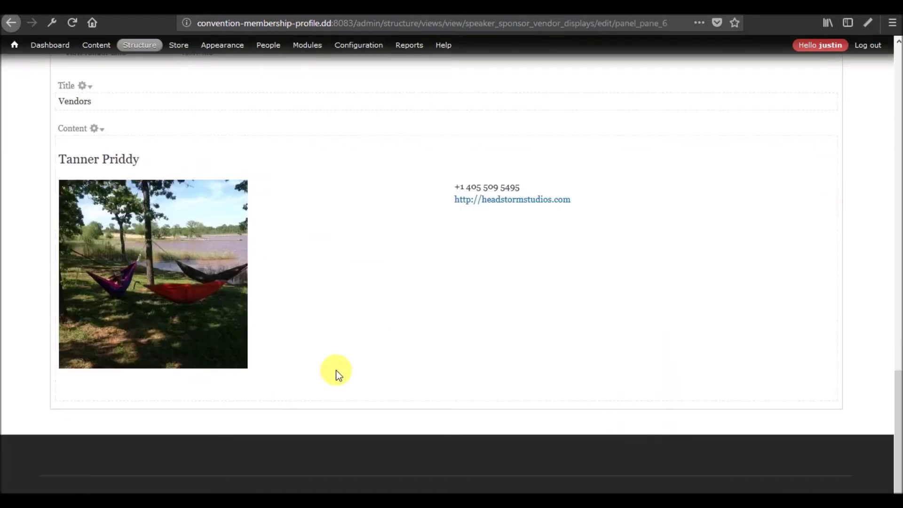
{"action": "scroll", "coordinate": [336, 374], "scroll_direction": "up", "scroll_amount": 12}
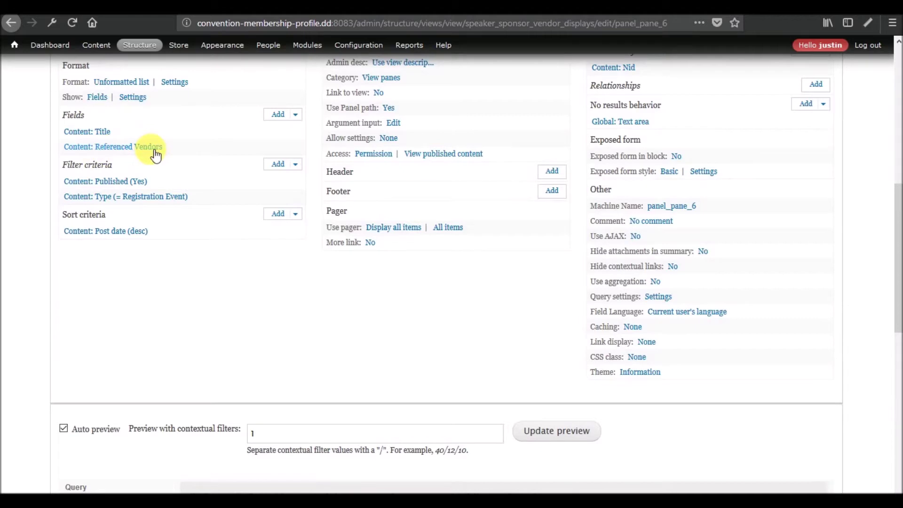
{"action": "scroll", "coordinate": [287, 248], "scroll_direction": "down", "scroll_amount": 7}
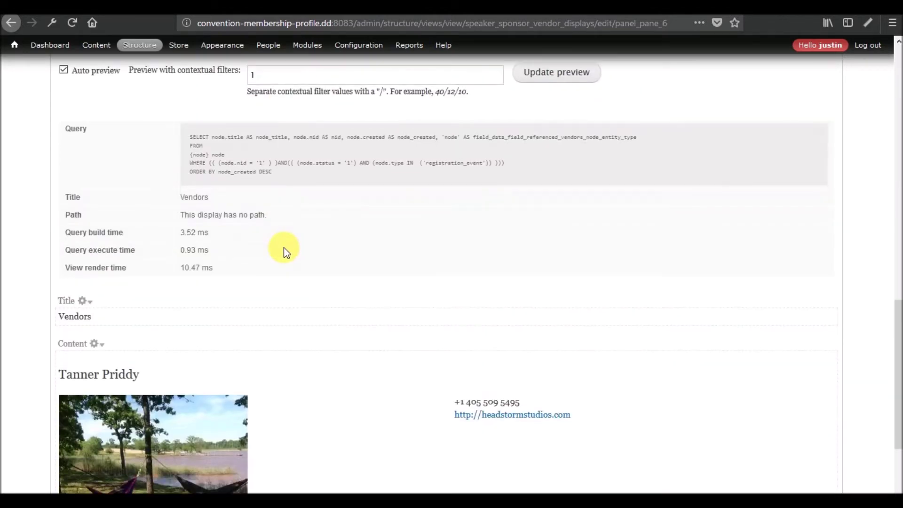
{"action": "scroll", "coordinate": [263, 252], "scroll_direction": "down", "scroll_amount": 3}
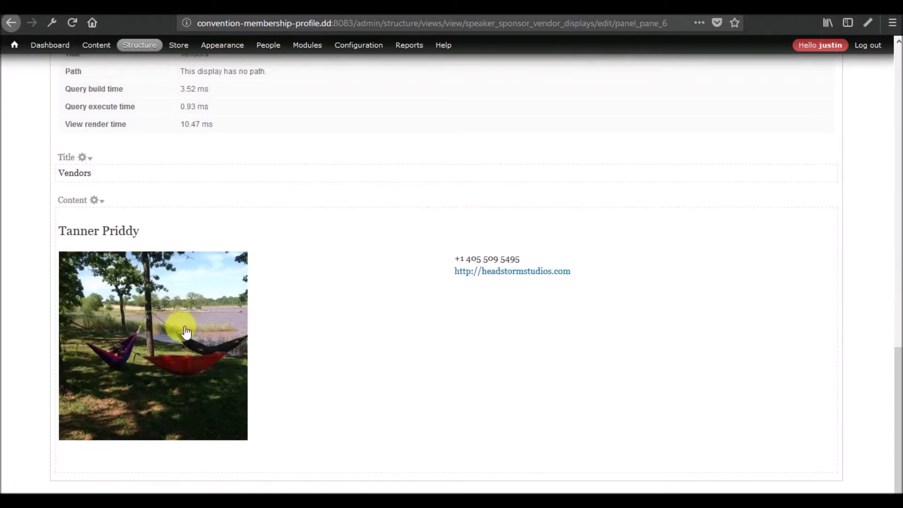
{"action": "scroll", "coordinate": [238, 363], "scroll_direction": "up", "scroll_amount": 15}
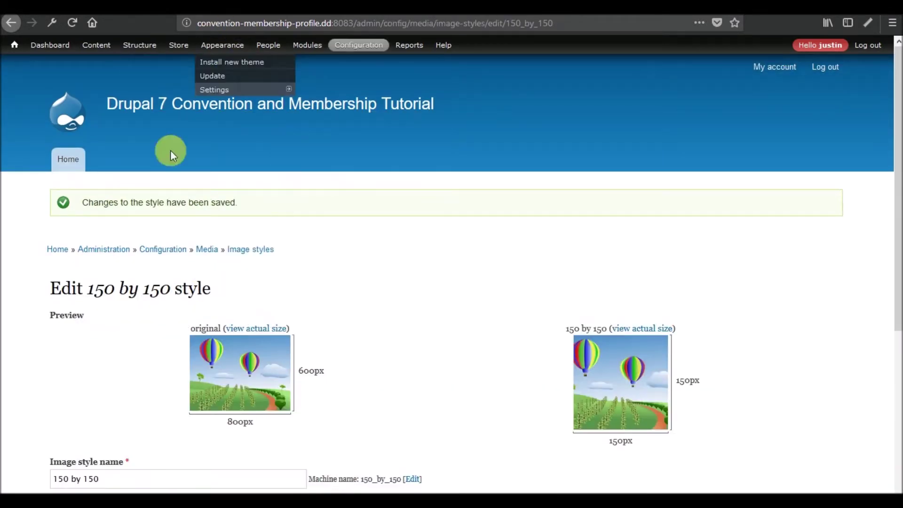
Step: Open the Vendor content type's Event Display manage display settings
{"action": "mouse_move", "coordinate": [140, 43]}
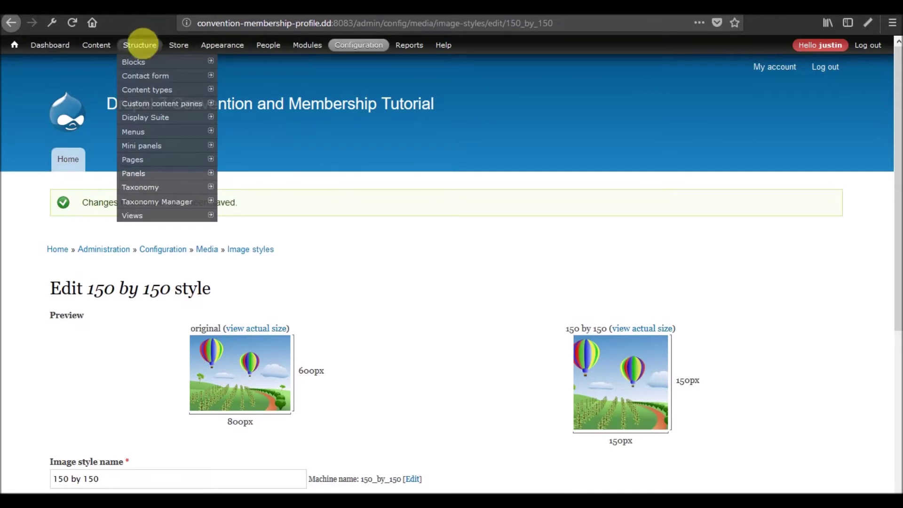
{"action": "mouse_move", "coordinate": [133, 89]}
{"action": "mouse_move", "coordinate": [306, 301]}
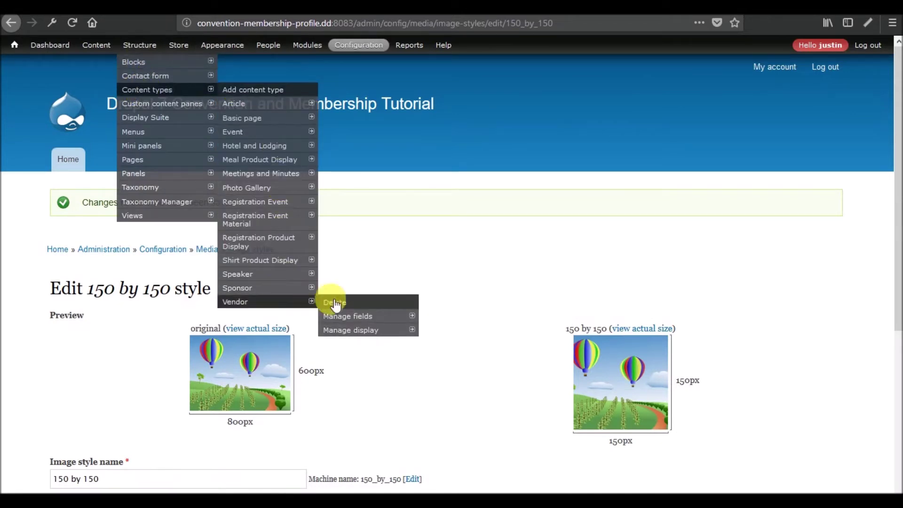
{"action": "mouse_move", "coordinate": [403, 329]}
{"action": "left_click", "coordinate": [489, 349]}
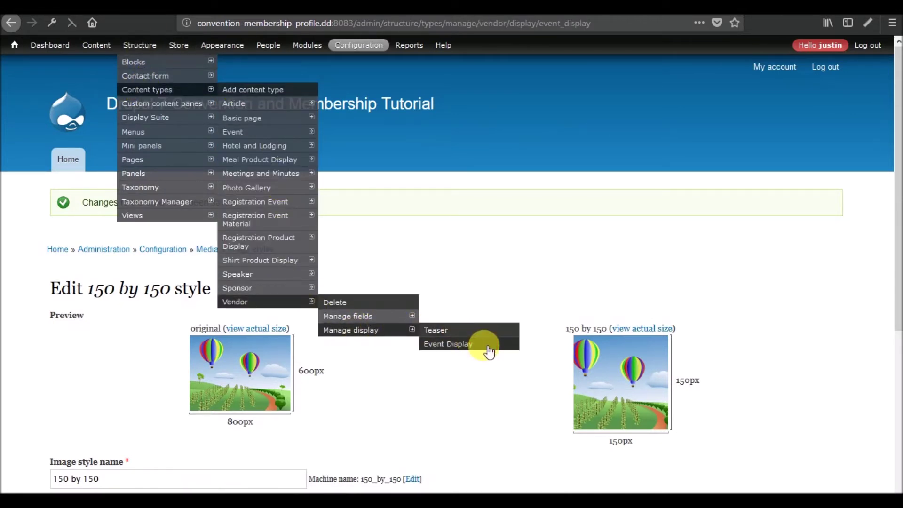
{"action": "scroll", "coordinate": [484, 347], "scroll_direction": "down", "scroll_amount": 8}
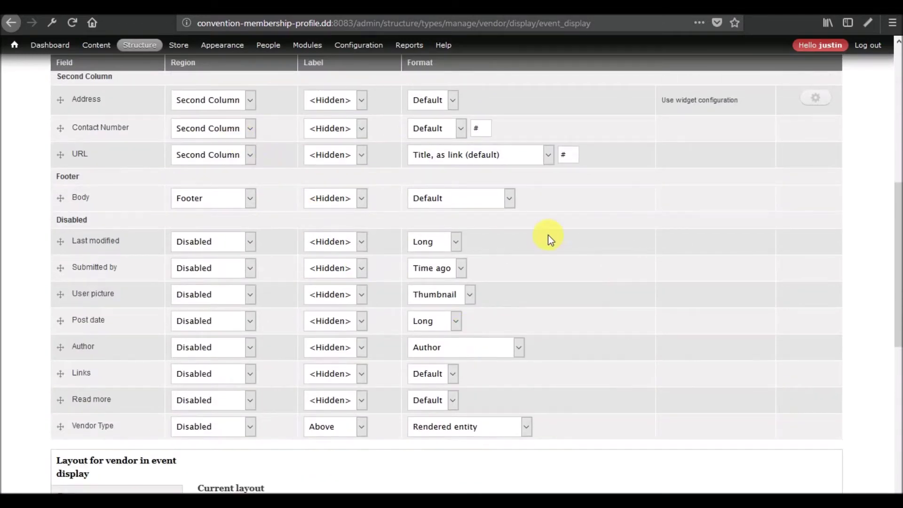
{"action": "scroll", "coordinate": [548, 235], "scroll_direction": "up", "scroll_amount": 6}
Step: Set the Vendor Image field to the 150 by 150 image style and verify it
{"action": "left_click", "coordinate": [828, 344]}
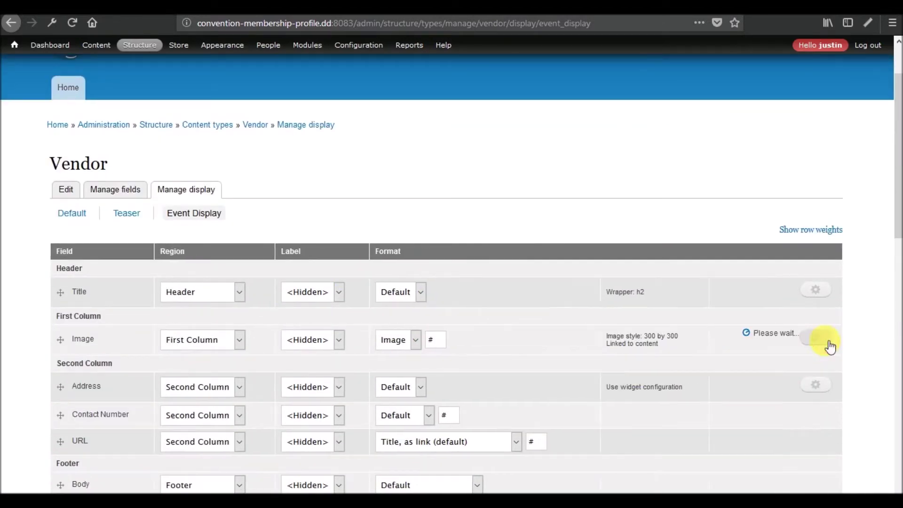
{"action": "left_click", "coordinate": [486, 366]}
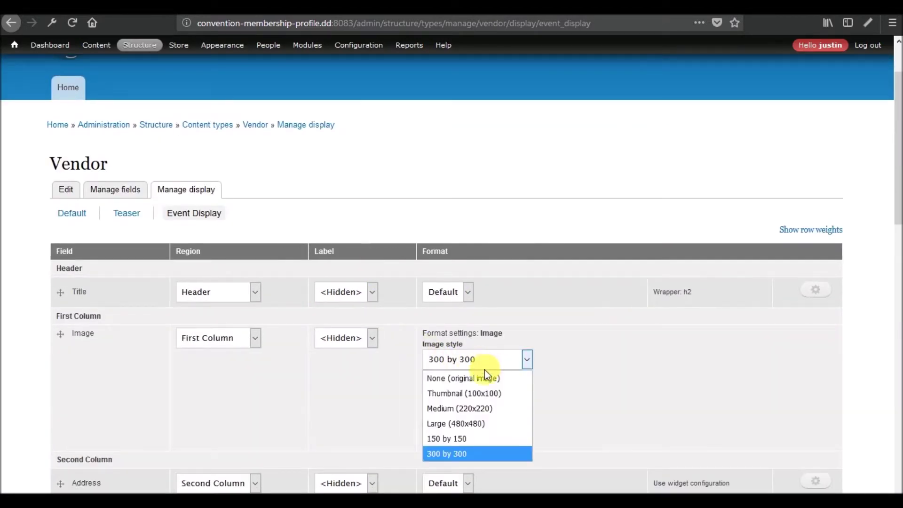
{"action": "left_click", "coordinate": [470, 435]}
{"action": "left_click", "coordinate": [454, 427]}
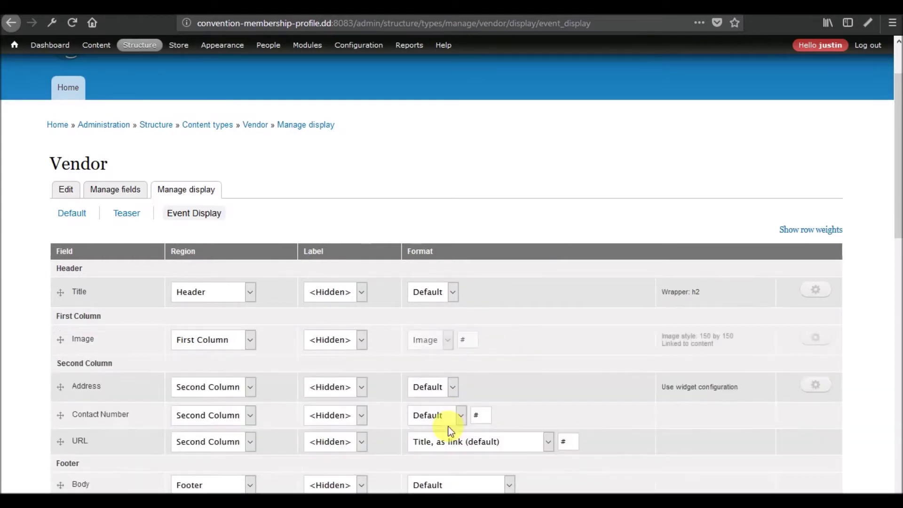
{"action": "scroll", "coordinate": [99, 315], "scroll_direction": "down", "scroll_amount": 10}
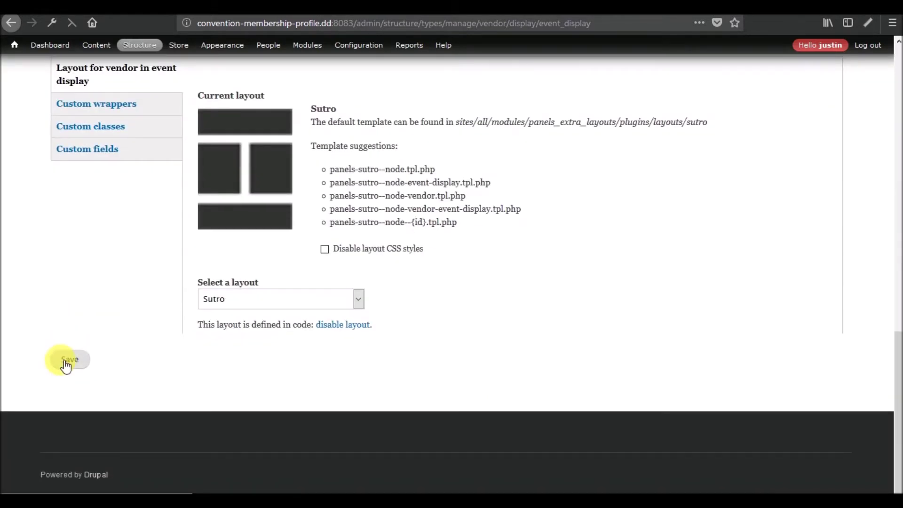
{"action": "scroll", "coordinate": [71, 312], "scroll_direction": "up", "scroll_amount": 10}
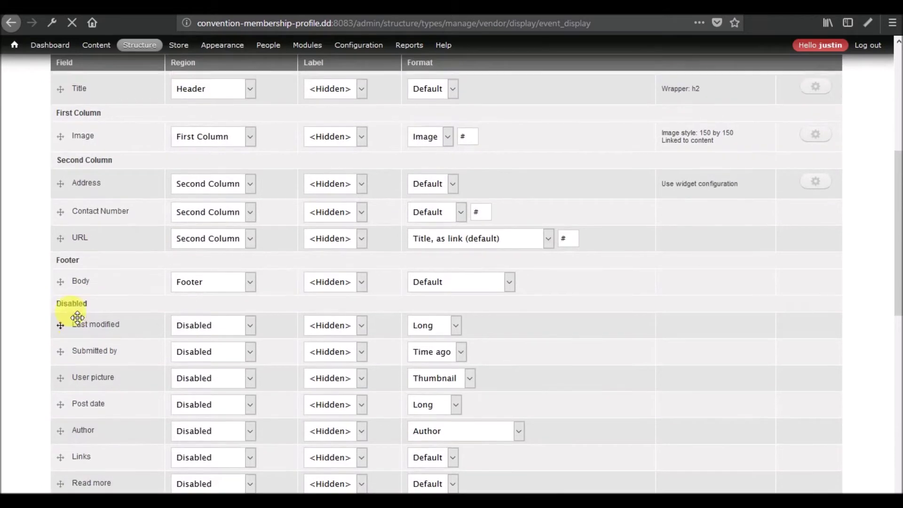
{"action": "scroll", "coordinate": [737, 338], "scroll_direction": "down", "scroll_amount": 5}
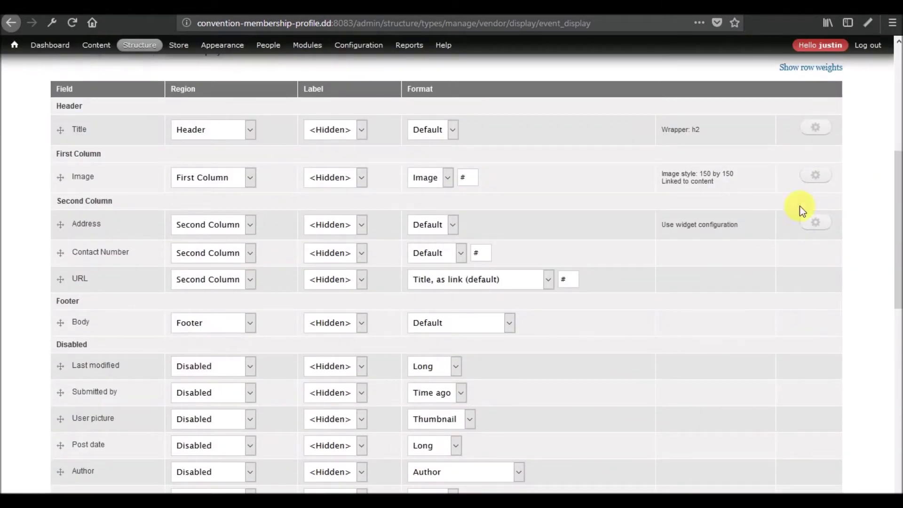
{"action": "left_click", "coordinate": [818, 181]}
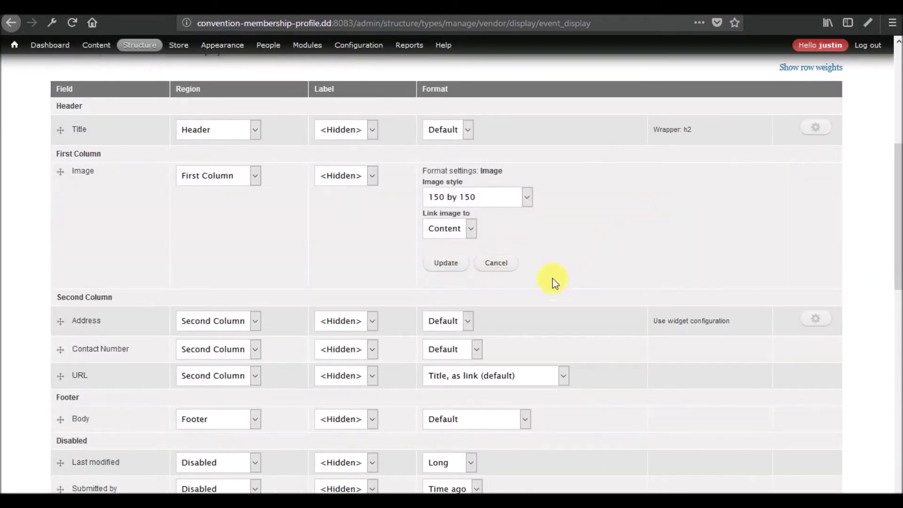
{"action": "left_click", "coordinate": [497, 265]}
{"action": "scroll", "coordinate": [19, 244], "scroll_direction": "down", "scroll_amount": 10}
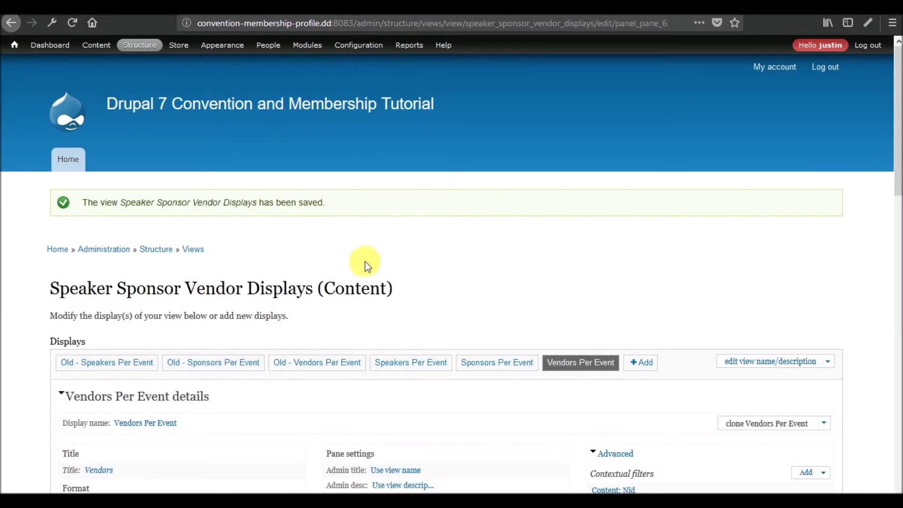
Step: Scroll the views editor page on the way to the All Content Per Registration Event view
{"action": "scroll", "coordinate": [411, 238], "scroll_direction": "down", "scroll_amount": 15}
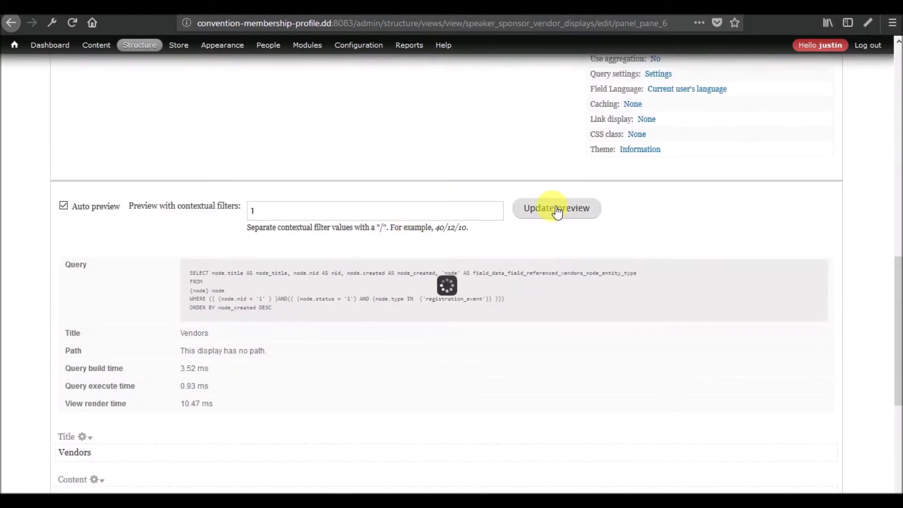
{"action": "scroll", "coordinate": [453, 241], "scroll_direction": "down", "scroll_amount": 7}
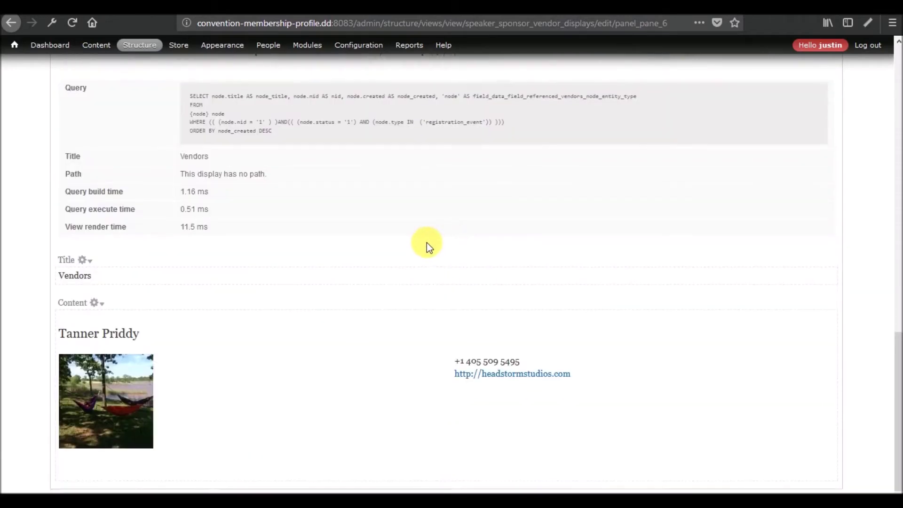
{"action": "scroll", "coordinate": [427, 243], "scroll_direction": "down", "scroll_amount": 2}
{"action": "scroll", "coordinate": [281, 320], "scroll_direction": "up", "scroll_amount": 10}
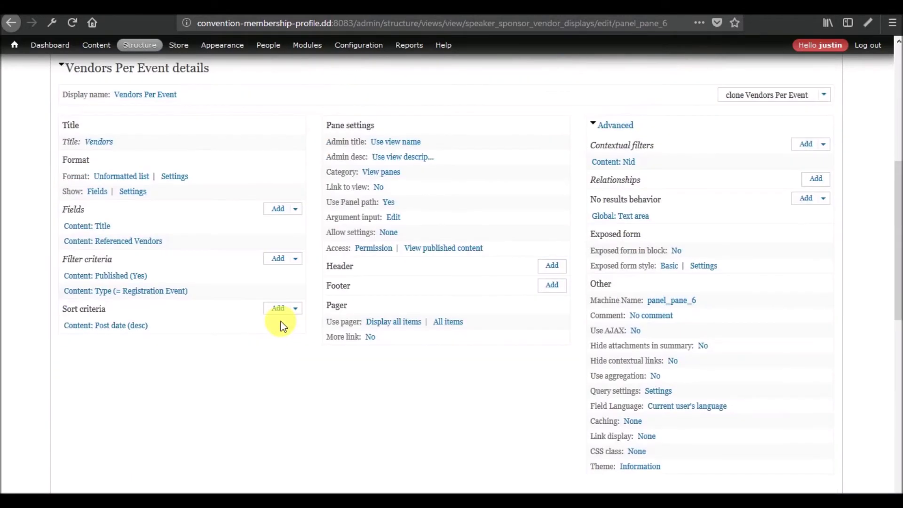
{"action": "scroll", "coordinate": [281, 320], "scroll_direction": "up", "scroll_amount": 3}
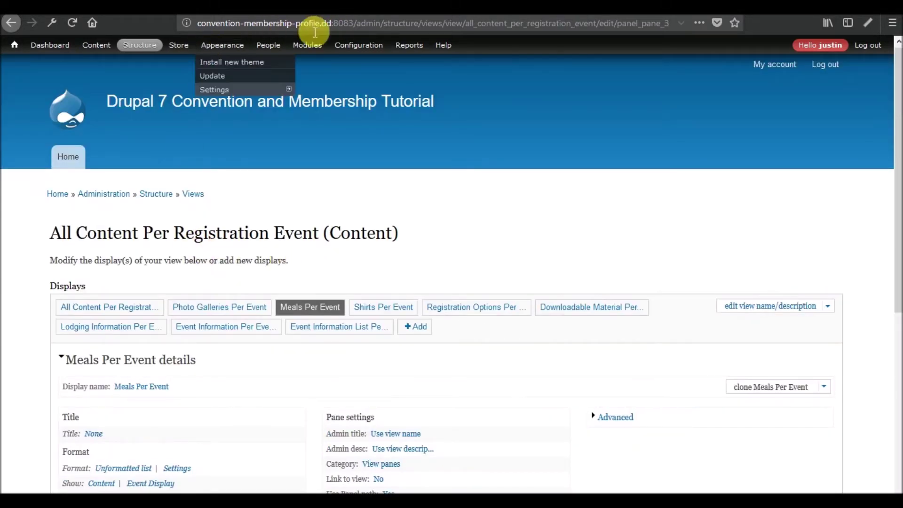
Step: Load the registration event page at node/1
{"action": "left_click_drag", "start_coordinate": [362, 30], "coordinate": [710, 29]}
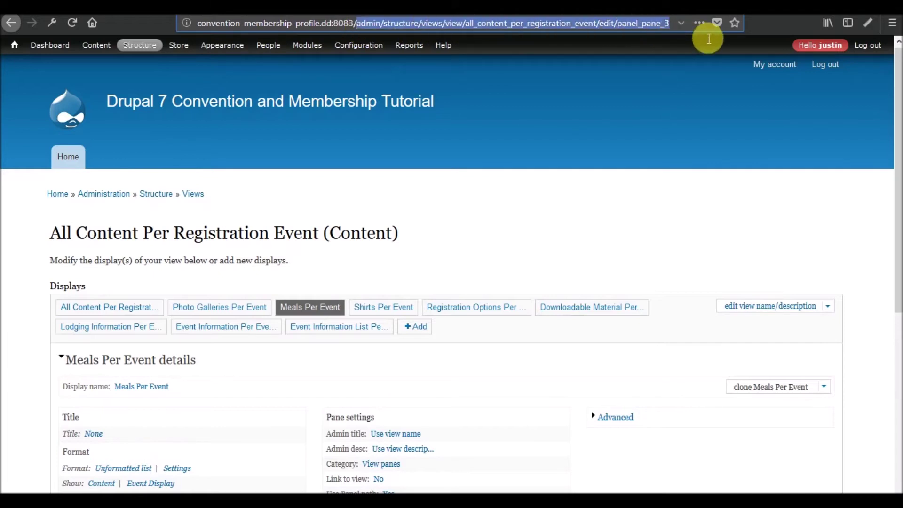
{"action": "key", "text": "BackSpace"}
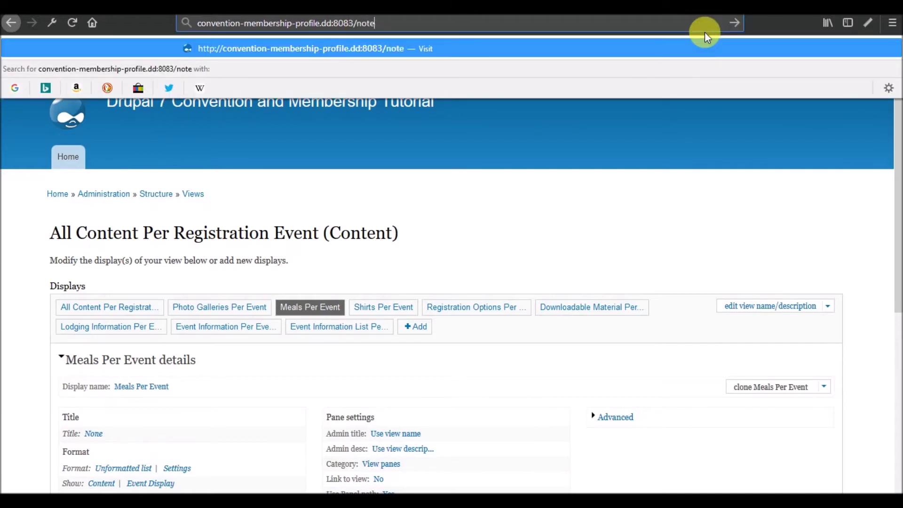
{"action": "type", "text": "node/1"}
{"action": "key", "text": "Return"}
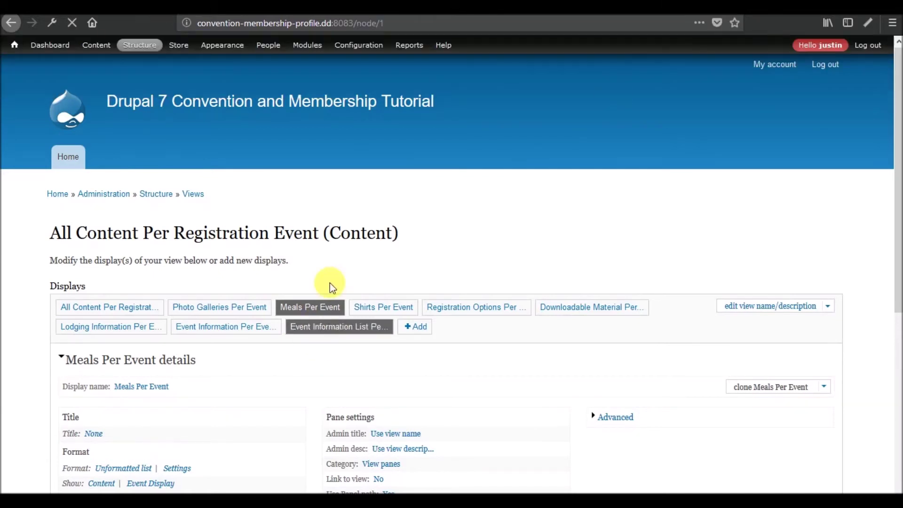
Step: Inspect the Vendors section's image and open the vendor listing's edit options
{"action": "scroll", "coordinate": [270, 280], "scroll_direction": "down", "scroll_amount": 15}
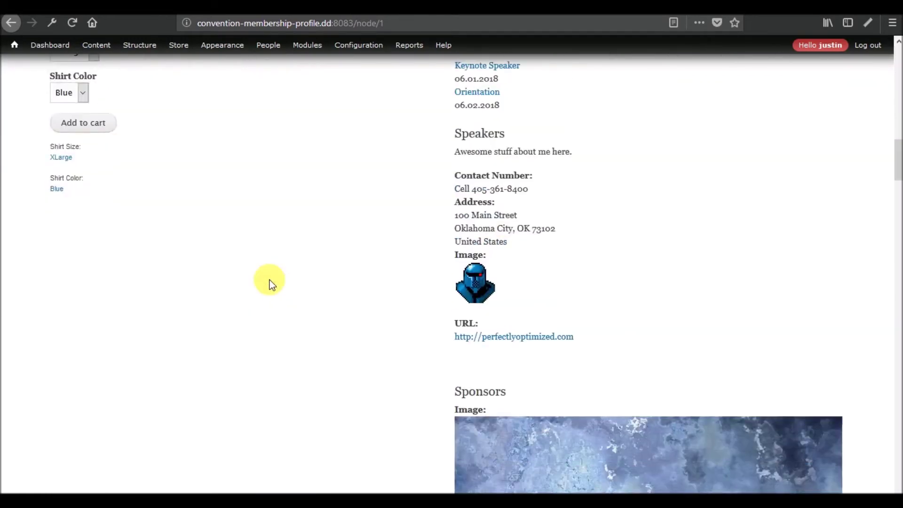
{"action": "scroll", "coordinate": [270, 281], "scroll_direction": "down", "scroll_amount": 15}
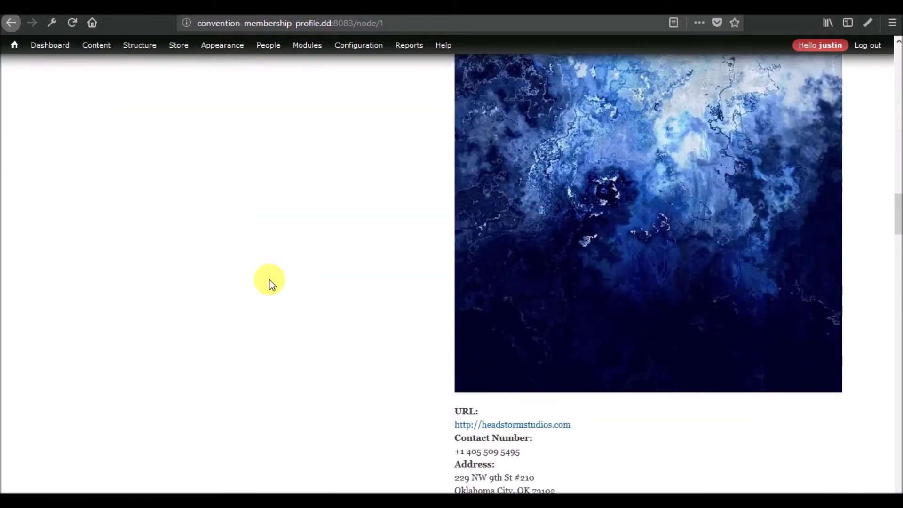
{"action": "scroll", "coordinate": [270, 280], "scroll_direction": "up", "scroll_amount": 5}
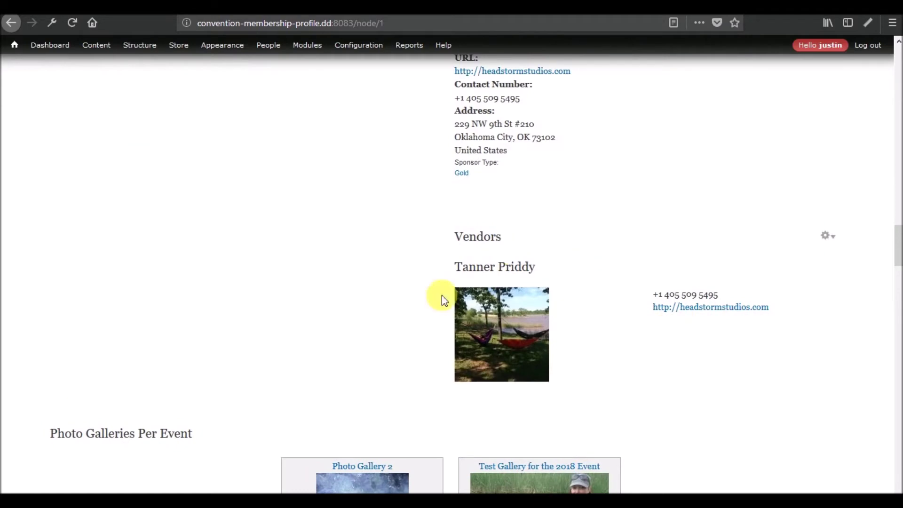
{"action": "scroll", "coordinate": [536, 317], "scroll_direction": "up", "scroll_amount": 8}
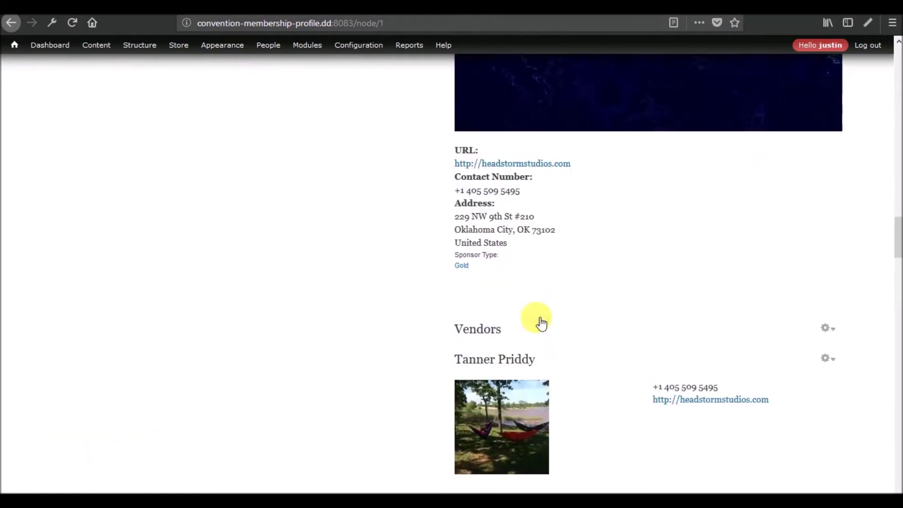
{"action": "scroll", "coordinate": [536, 318], "scroll_direction": "up", "scroll_amount": 10}
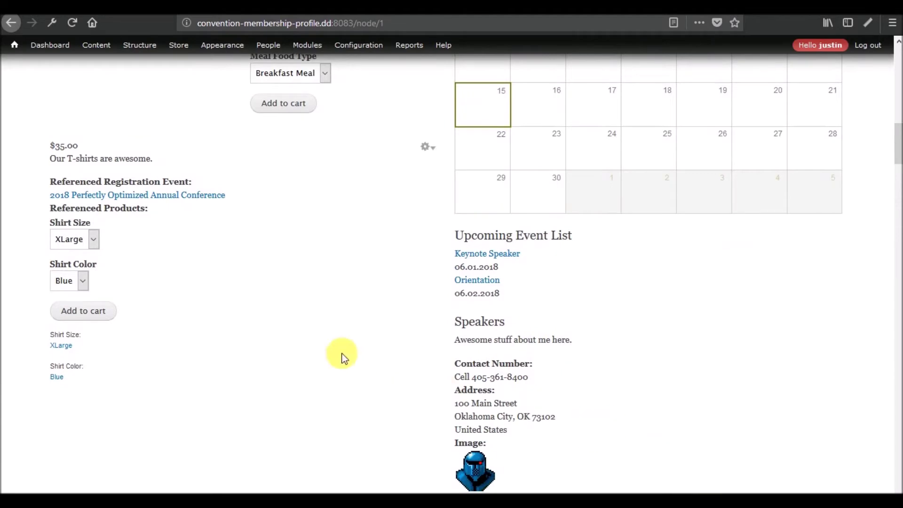
{"action": "scroll", "coordinate": [289, 327], "scroll_direction": "down", "scroll_amount": 10}
{"action": "scroll", "coordinate": [289, 327], "scroll_direction": "down", "scroll_amount": 10}
{"action": "scroll", "coordinate": [289, 327], "scroll_direction": "up", "scroll_amount": 5}
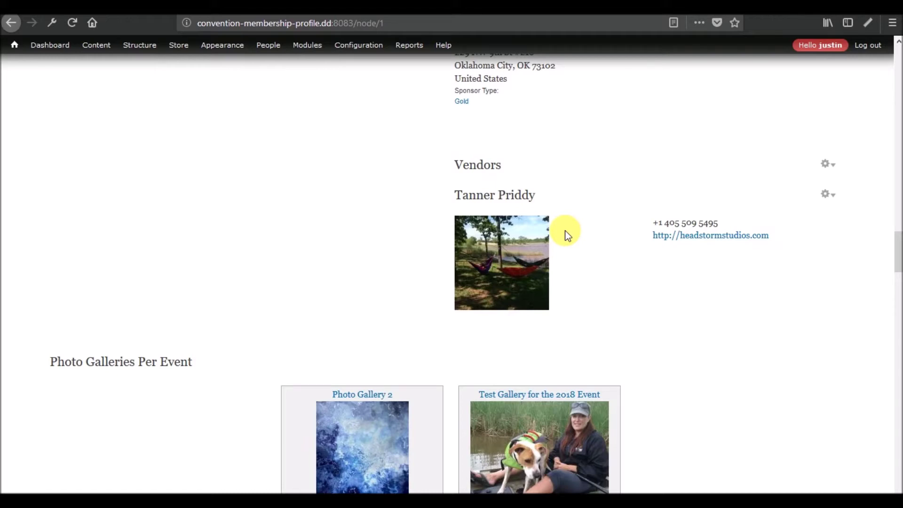
{"action": "left_click", "coordinate": [827, 195]}
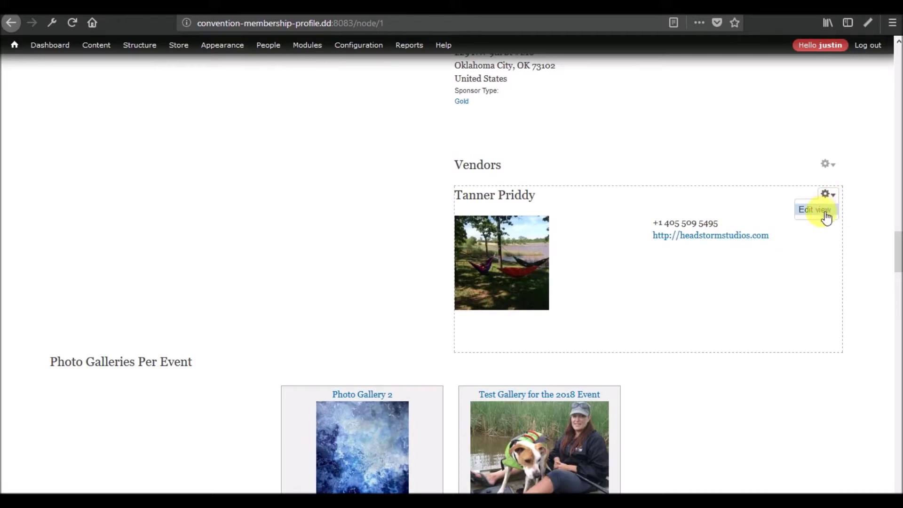
{"action": "scroll", "coordinate": [375, 334], "scroll_direction": "up", "scroll_amount": 5}
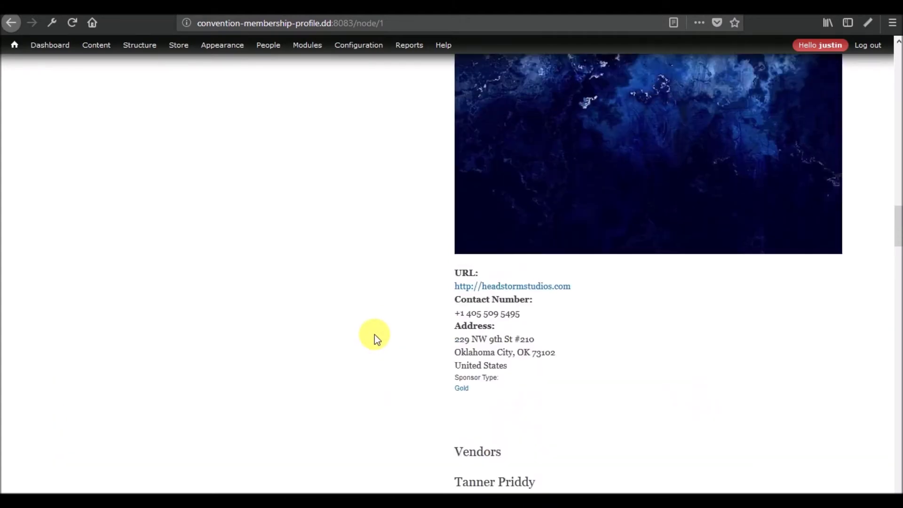
Step: Open Structure > Content types, view Meetings and Minutes' display settings, and return to the list
{"action": "scroll", "coordinate": [374, 335], "scroll_direction": "up", "scroll_amount": 15}
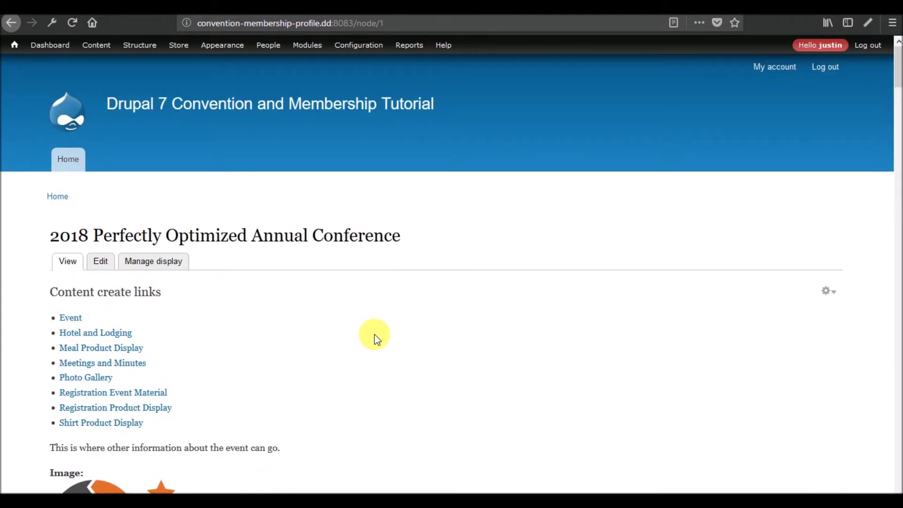
{"action": "mouse_move", "coordinate": [141, 44]}
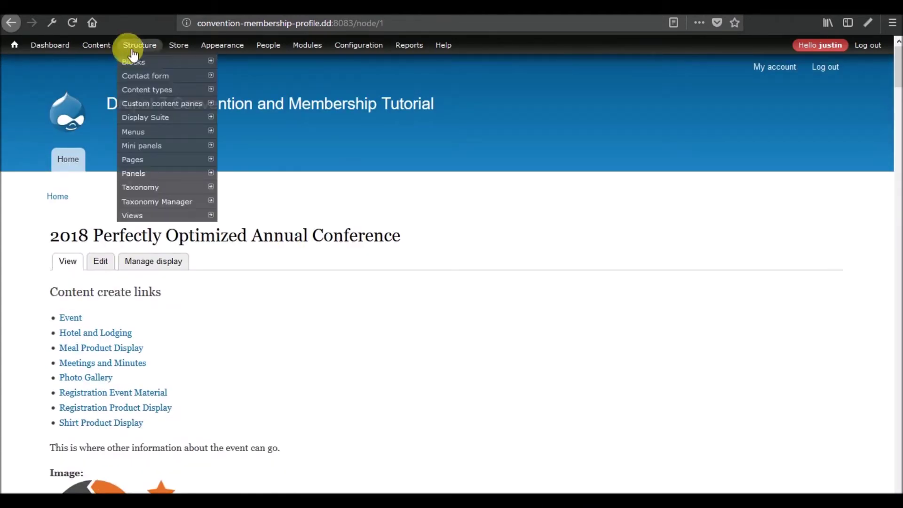
{"action": "left_click", "coordinate": [151, 90]}
{"action": "scroll", "coordinate": [216, 281], "scroll_direction": "down", "scroll_amount": 3}
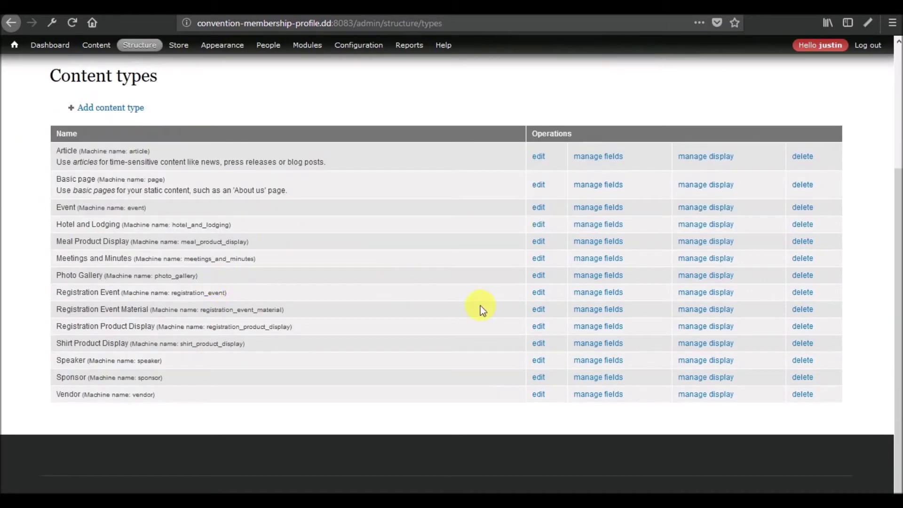
{"action": "left_click", "coordinate": [701, 264]}
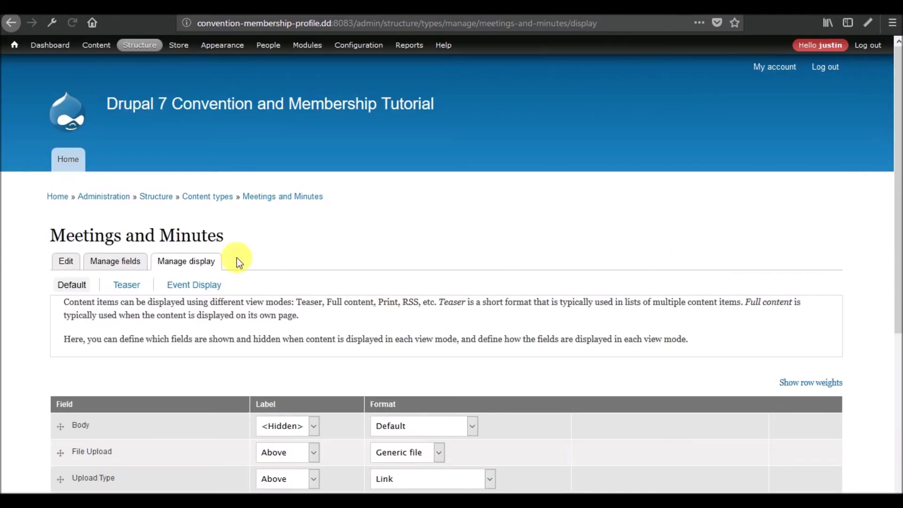
{"action": "scroll", "coordinate": [159, 268], "scroll_direction": "down", "scroll_amount": 2}
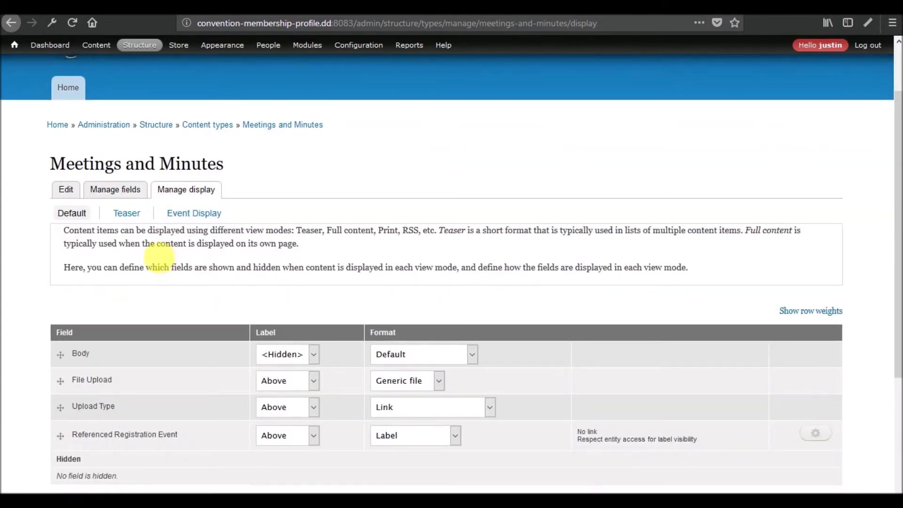
{"action": "scroll", "coordinate": [281, 253], "scroll_direction": "up", "scroll_amount": 2}
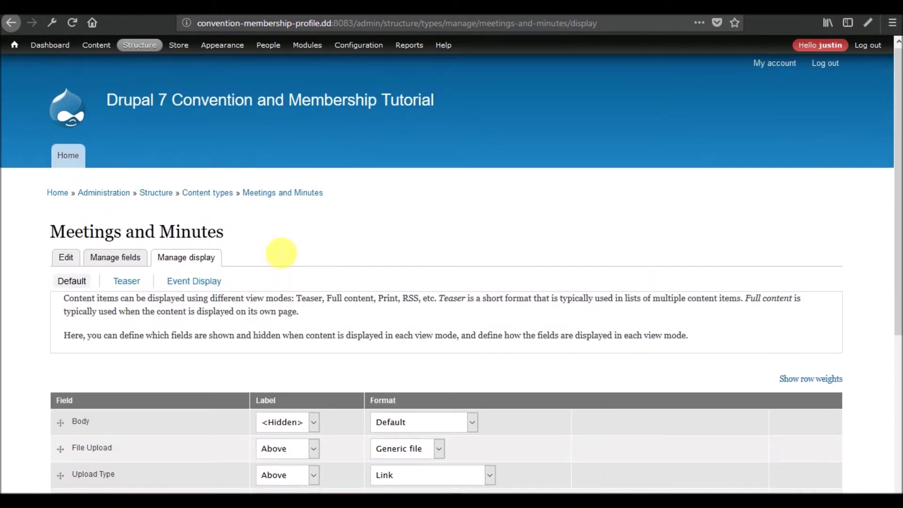
{"action": "left_click", "coordinate": [210, 198]}
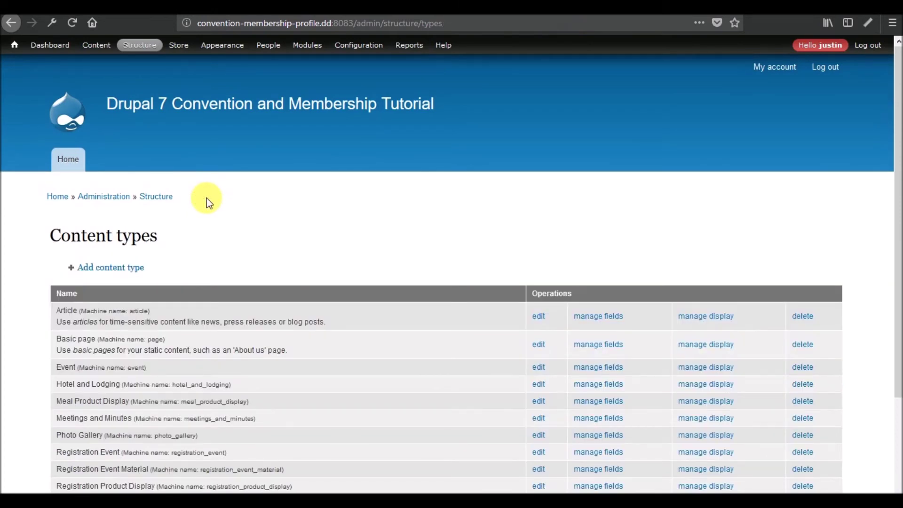
{"action": "scroll", "coordinate": [207, 199], "scroll_direction": "down", "scroll_amount": 3}
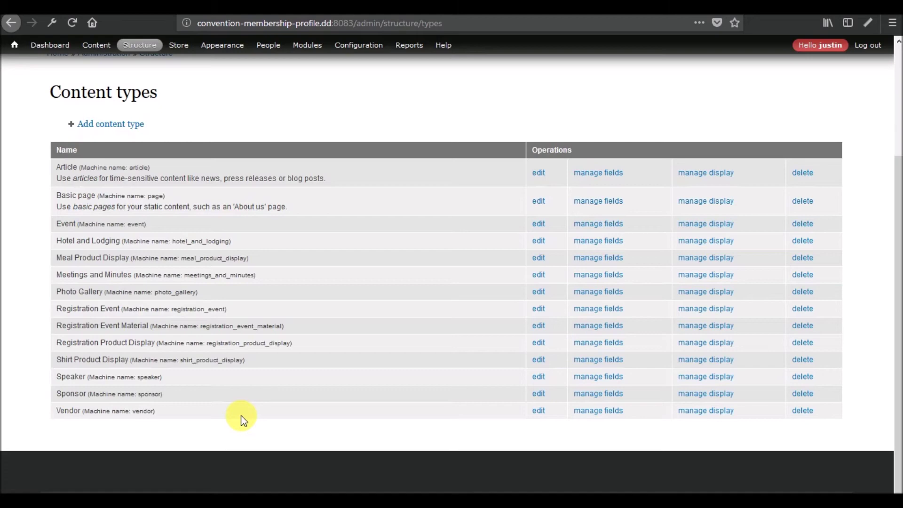
{"action": "left_click", "coordinate": [695, 223]}
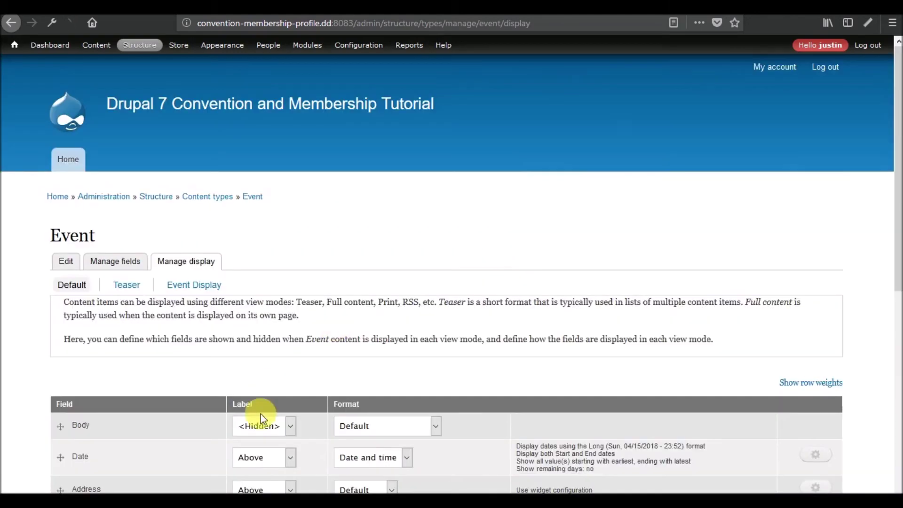
{"action": "scroll", "coordinate": [273, 409], "scroll_direction": "down", "scroll_amount": 5}
{"action": "scroll", "coordinate": [252, 238], "scroll_direction": "up", "scroll_amount": 6}
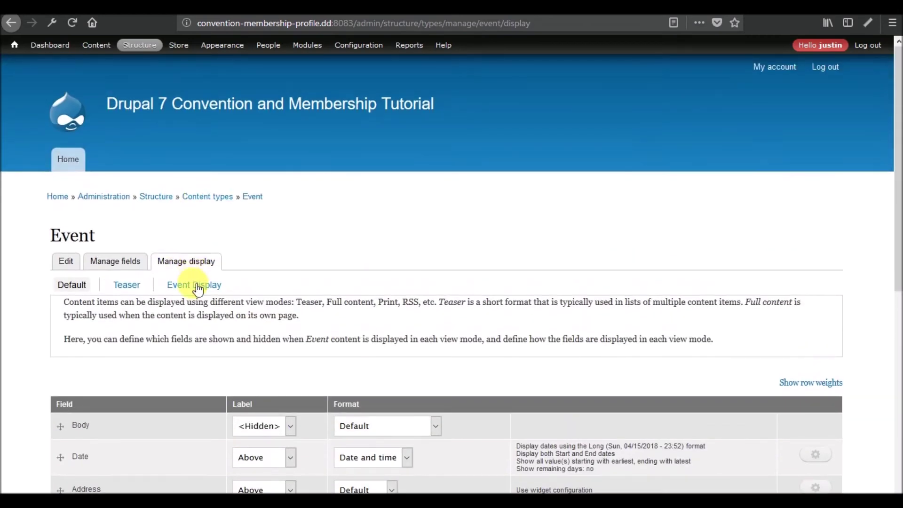
{"action": "left_click", "coordinate": [197, 288]}
{"action": "scroll", "coordinate": [273, 278], "scroll_direction": "down", "scroll_amount": 5}
{"action": "scroll", "coordinate": [273, 278], "scroll_direction": "up", "scroll_amount": 4}
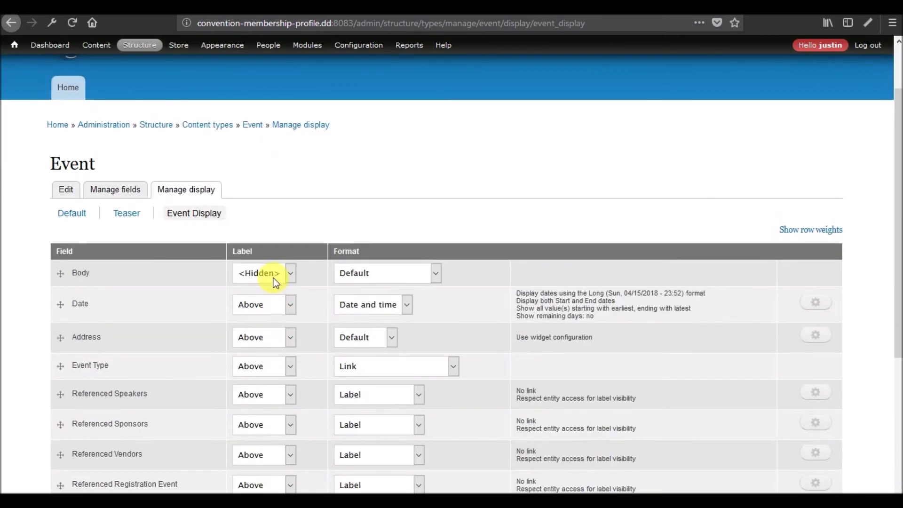
{"action": "scroll", "coordinate": [273, 277], "scroll_direction": "down", "scroll_amount": 4}
{"action": "scroll", "coordinate": [273, 278], "scroll_direction": "up", "scroll_amount": 3}
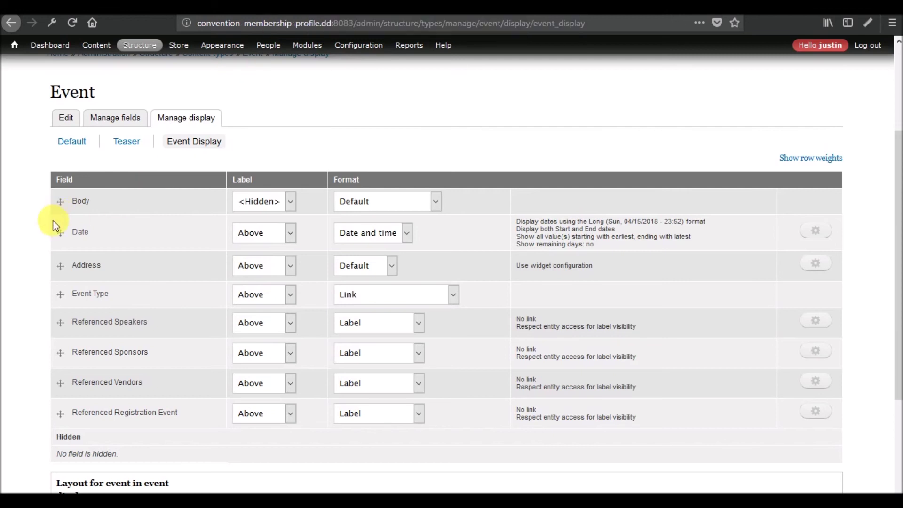
{"action": "scroll", "coordinate": [25, 246], "scroll_direction": "down", "scroll_amount": 3}
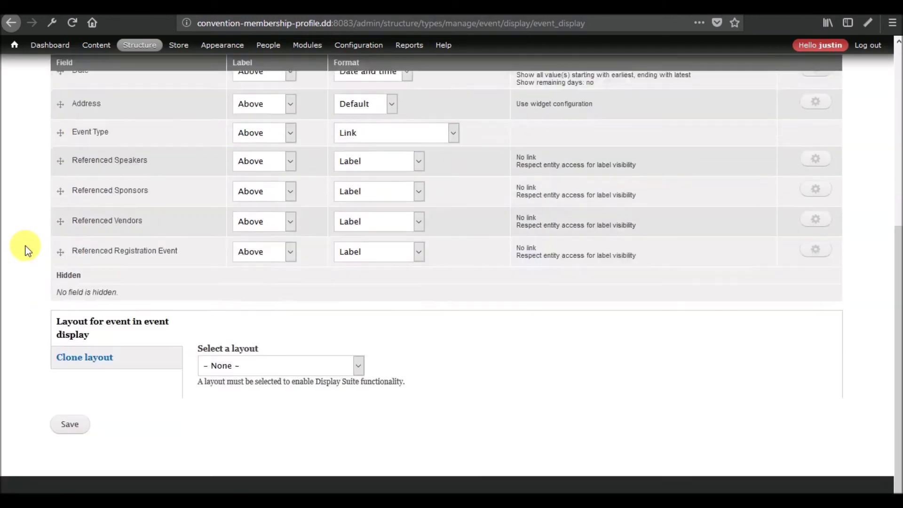
{"action": "scroll", "coordinate": [26, 246], "scroll_direction": "up", "scroll_amount": 6}
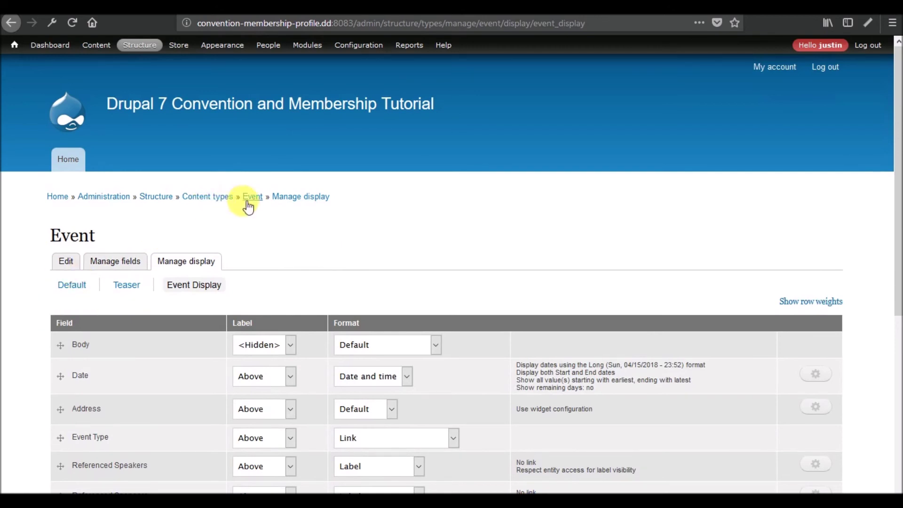
{"action": "left_click", "coordinate": [230, 198]}
{"action": "scroll", "coordinate": [232, 227], "scroll_direction": "down", "scroll_amount": 3}
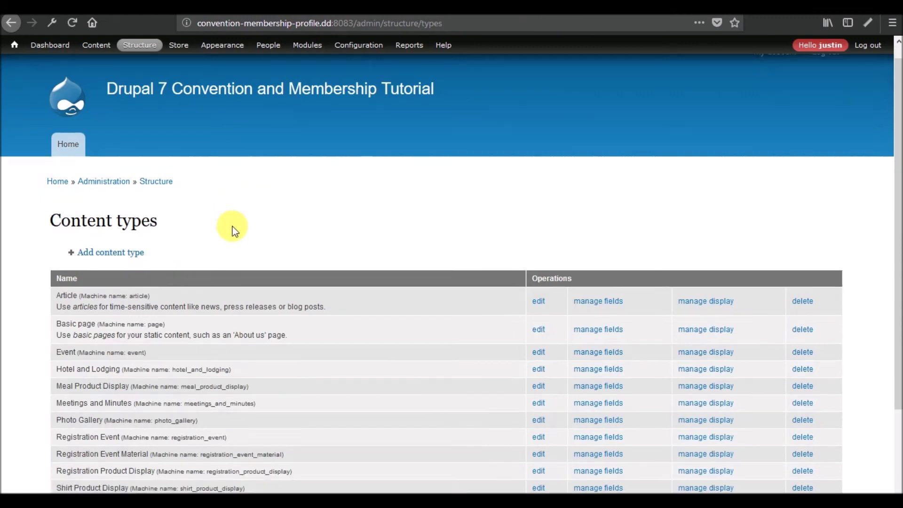